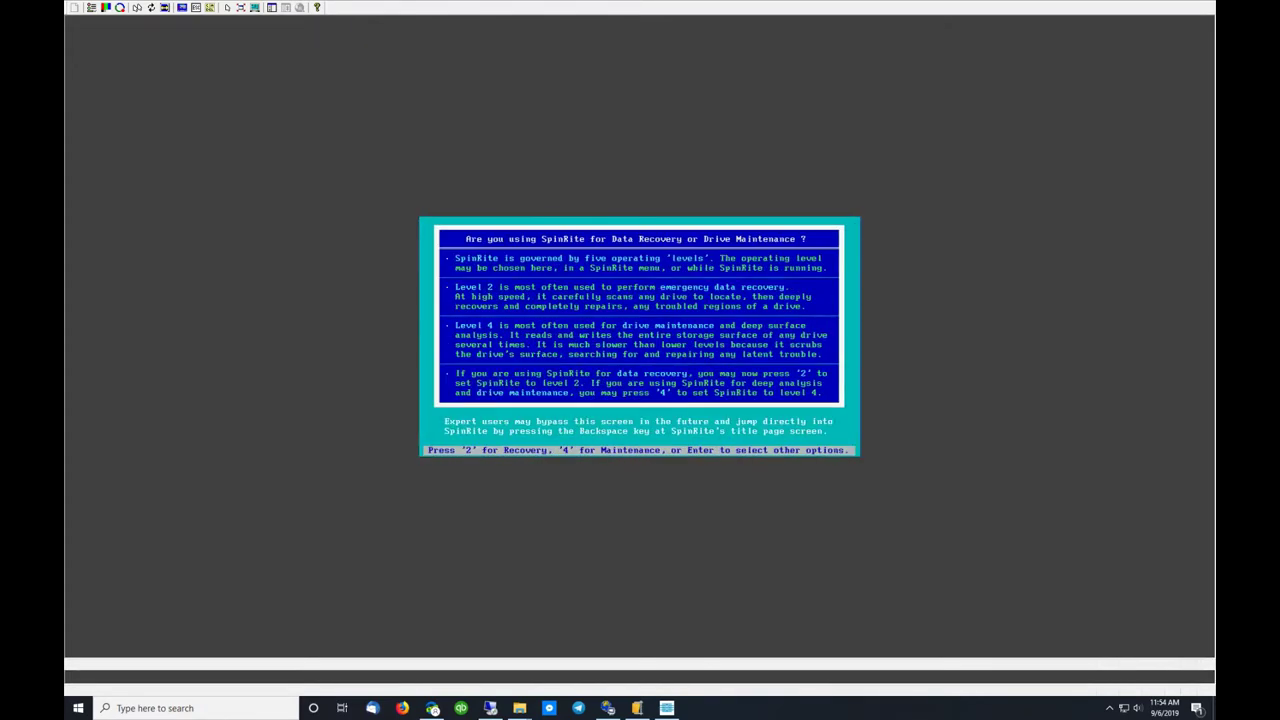
Step: Start a SpinRite level 2 data recovery scan on floppy drive A
key("2")
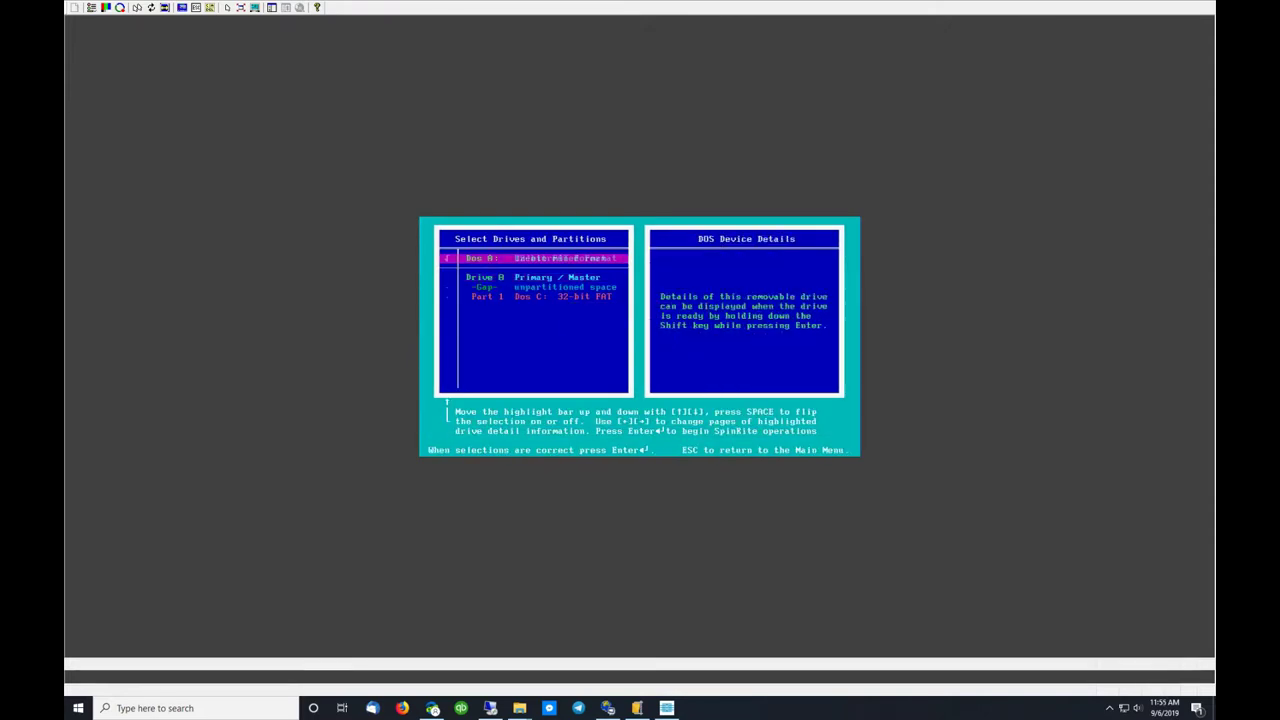
key("Return")
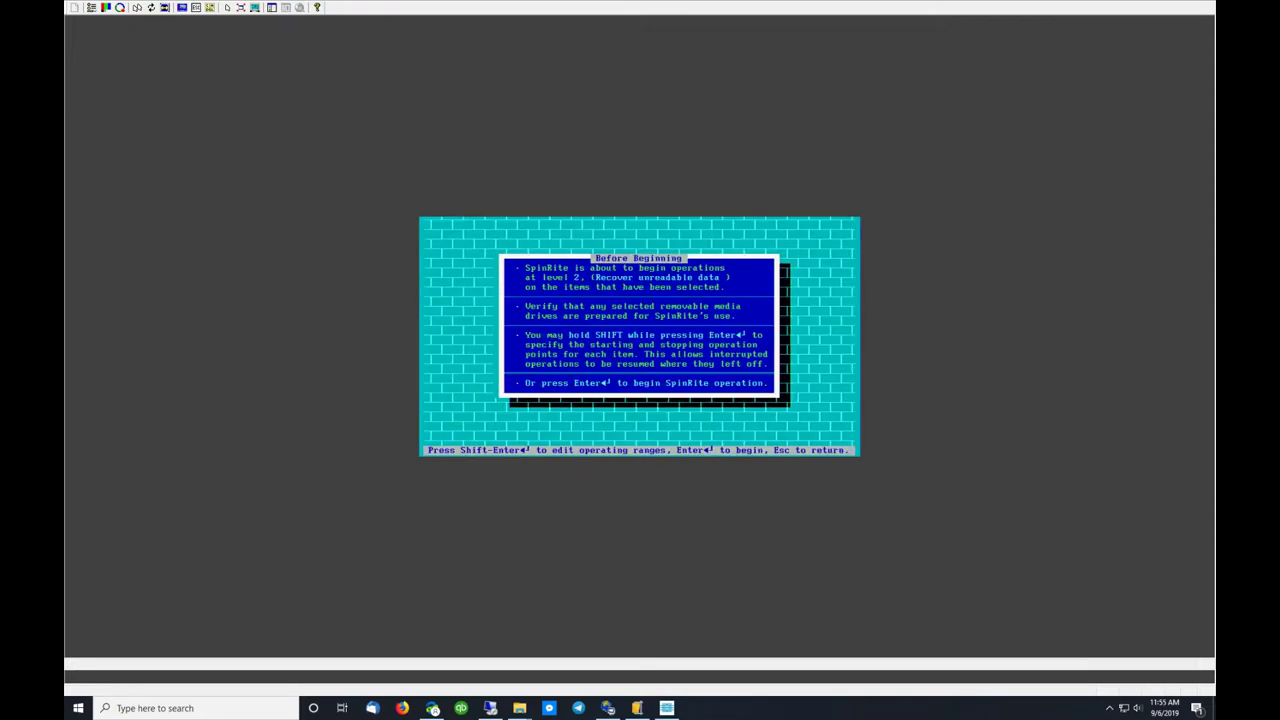
key("Return")
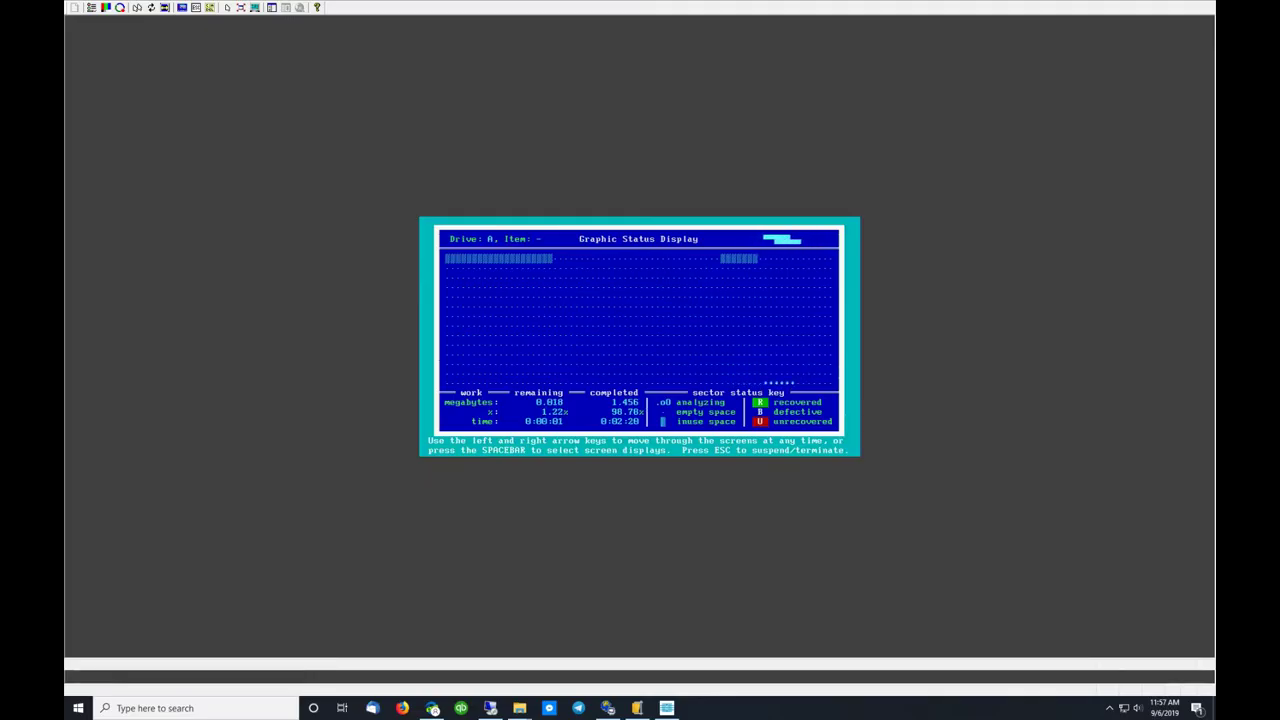
Step: Page through SpinRite's status displays for drive A, including the operating level screen, and exit SpinRite
key("space")
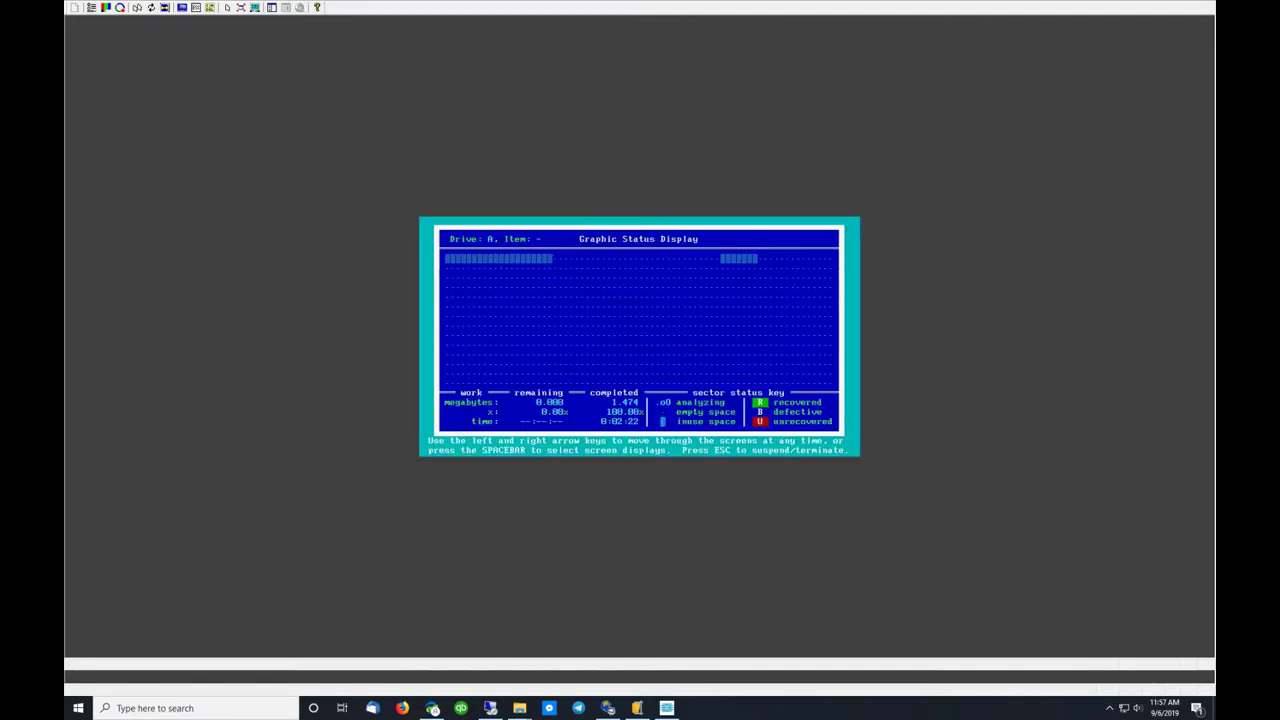
key("Right")
key("Left")
key("Left")
key("Left")
key("Left")
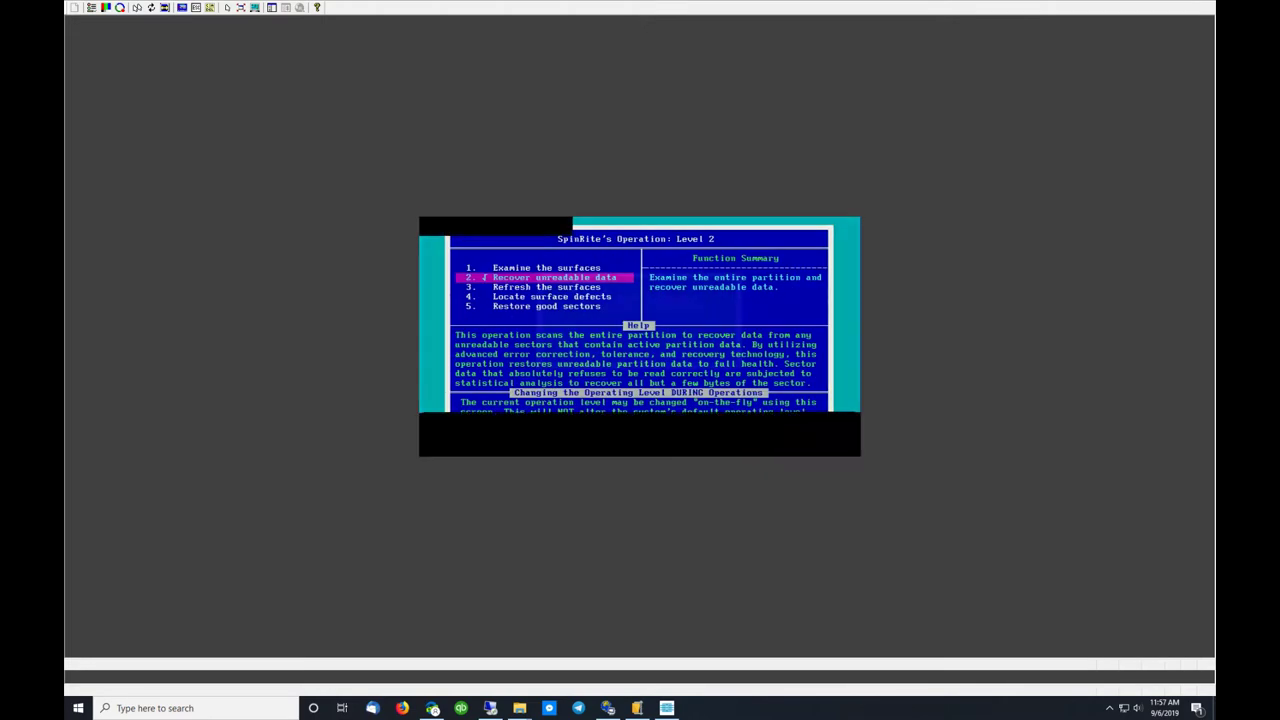
key("Left")
key("space")
key("Escape")
key("Escape")
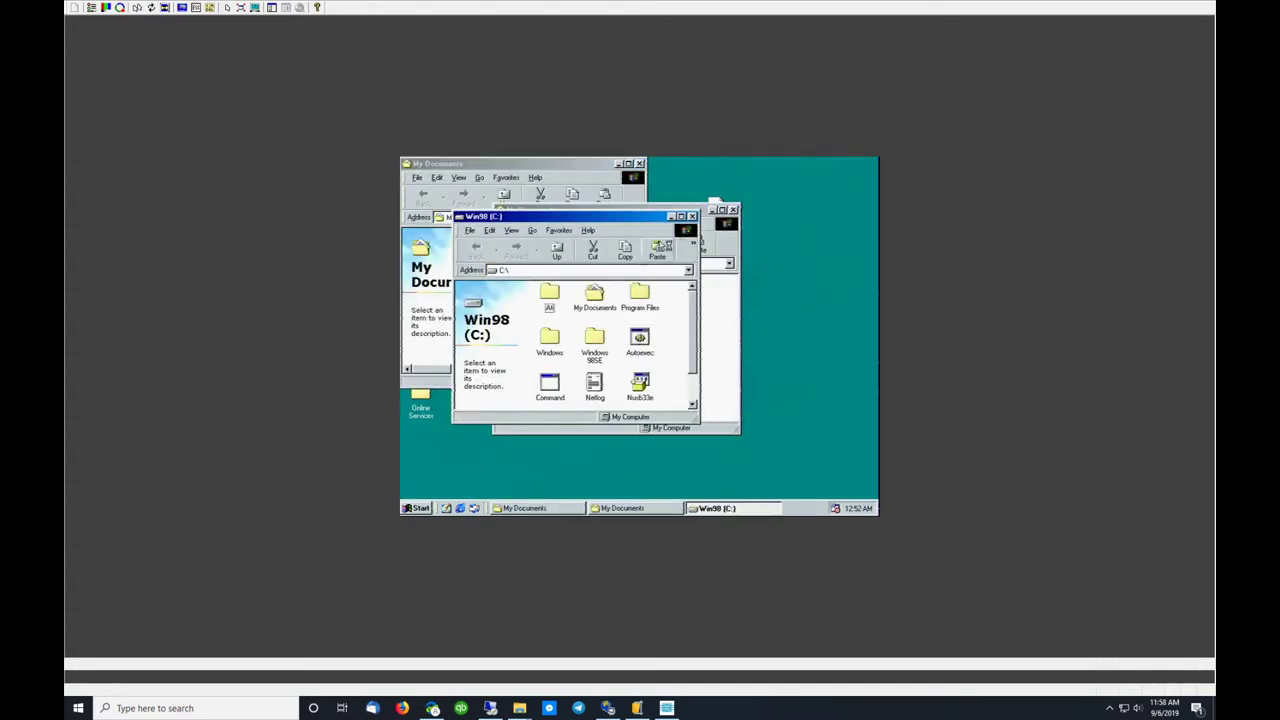
Step: Close both My Documents windows and the Win98 (C:) window
left_click(733, 209)
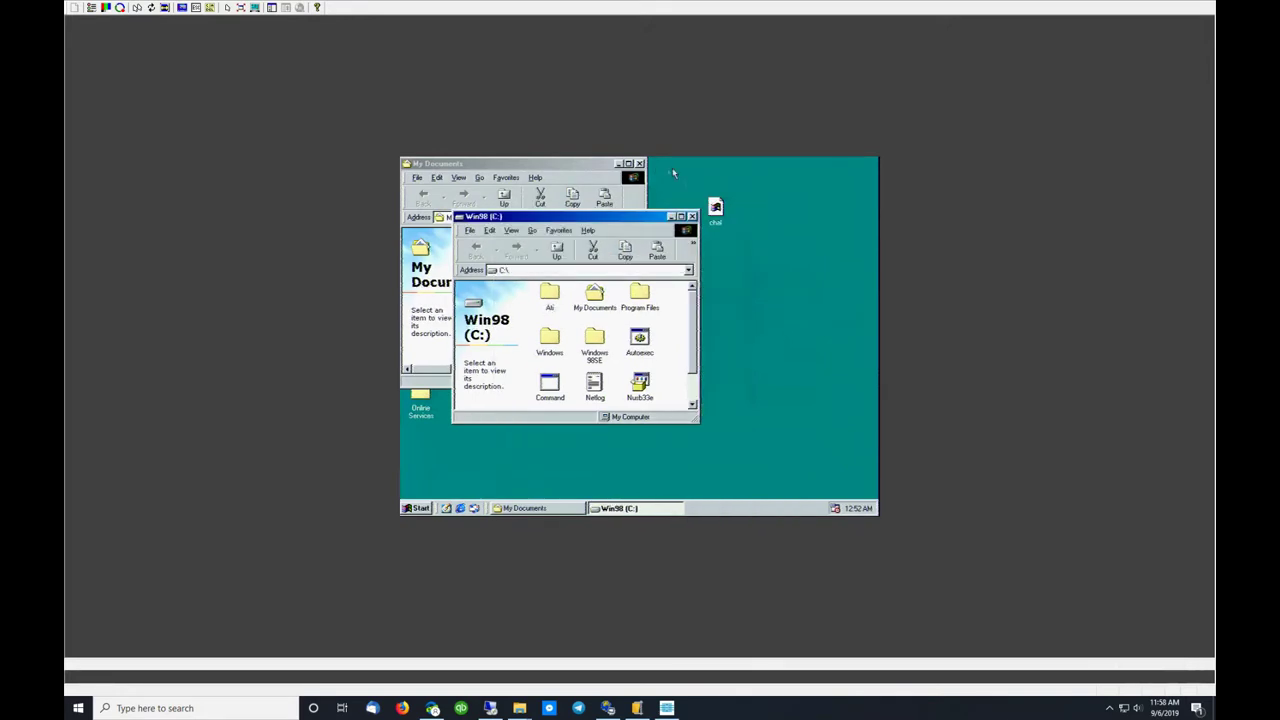
left_click(640, 163)
left_click(692, 216)
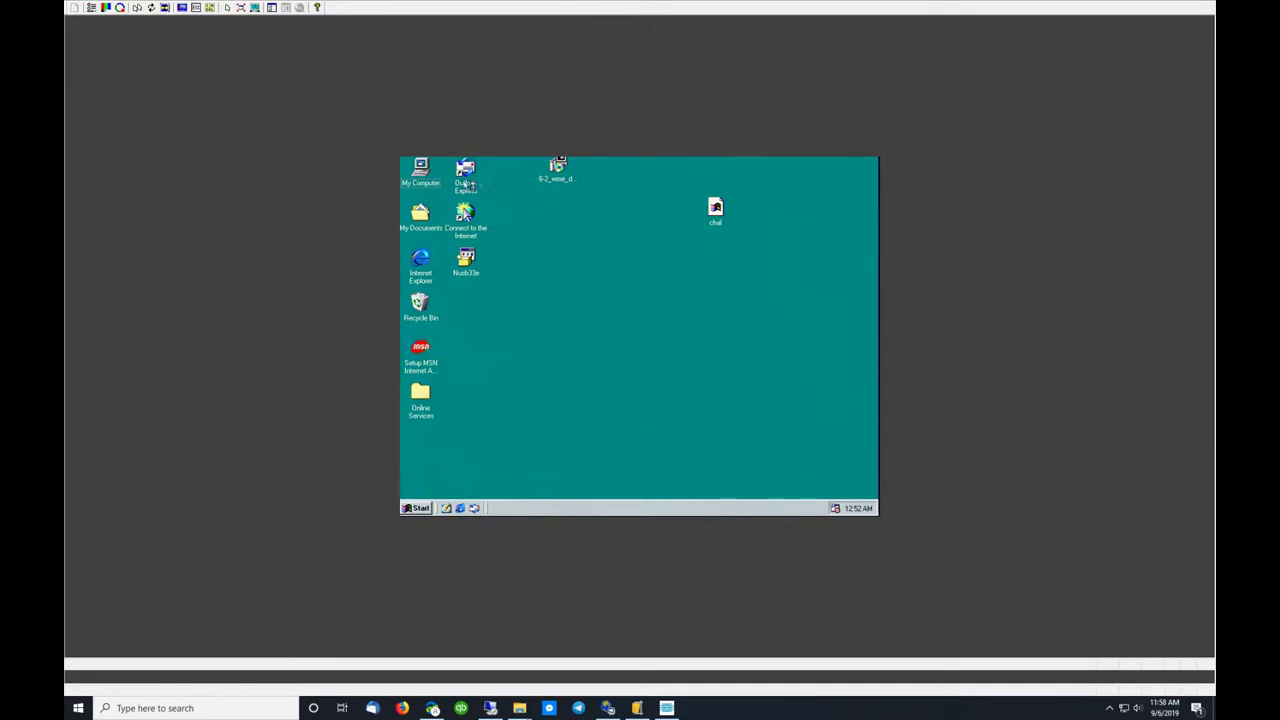
Step: Quick-format the 3½ Floppy (A:) at 1.44 Mb capacity from My Computer, and open the floppy
double_click(420, 168)
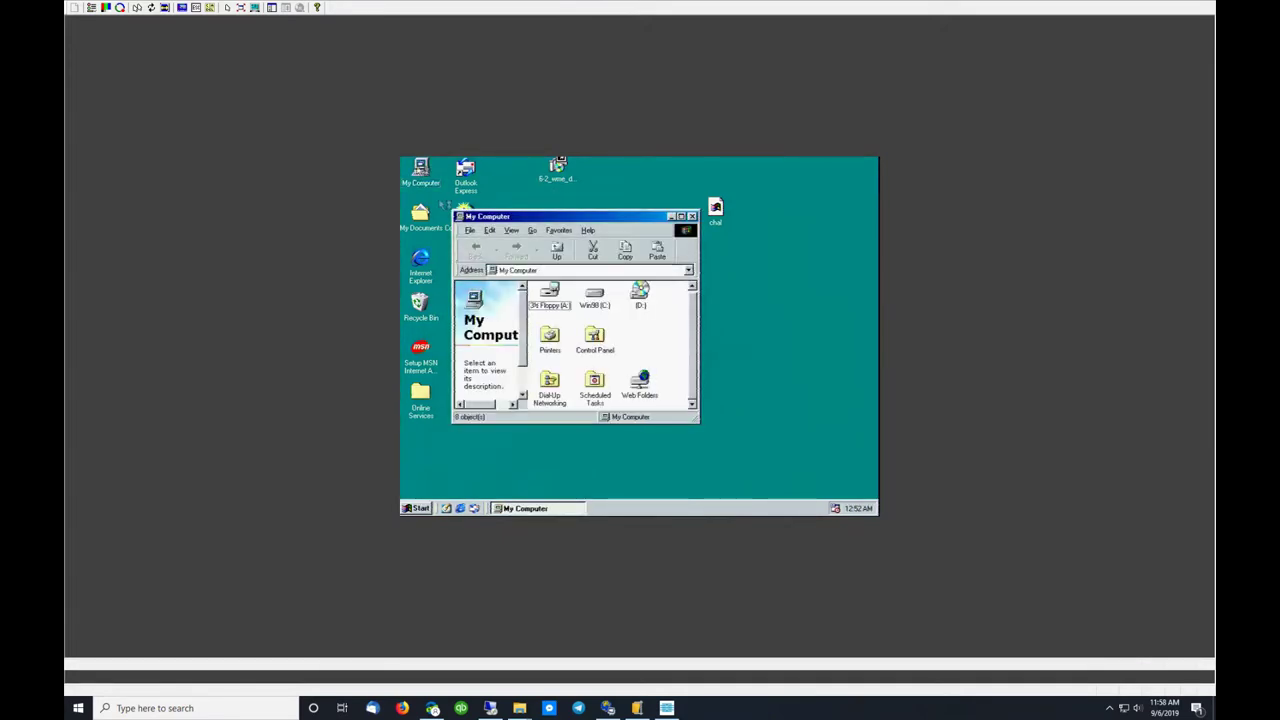
left_click(548, 298)
right_click(549, 300)
left_click(566, 356)
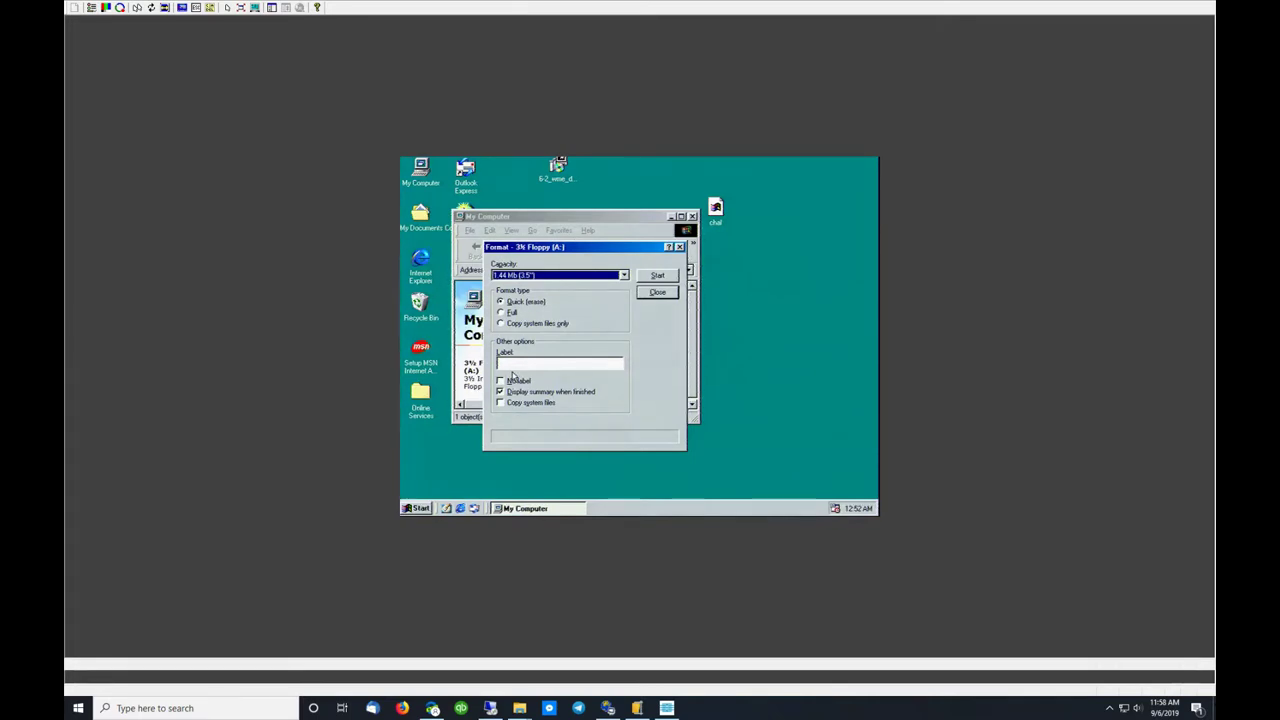
left_click(648, 278)
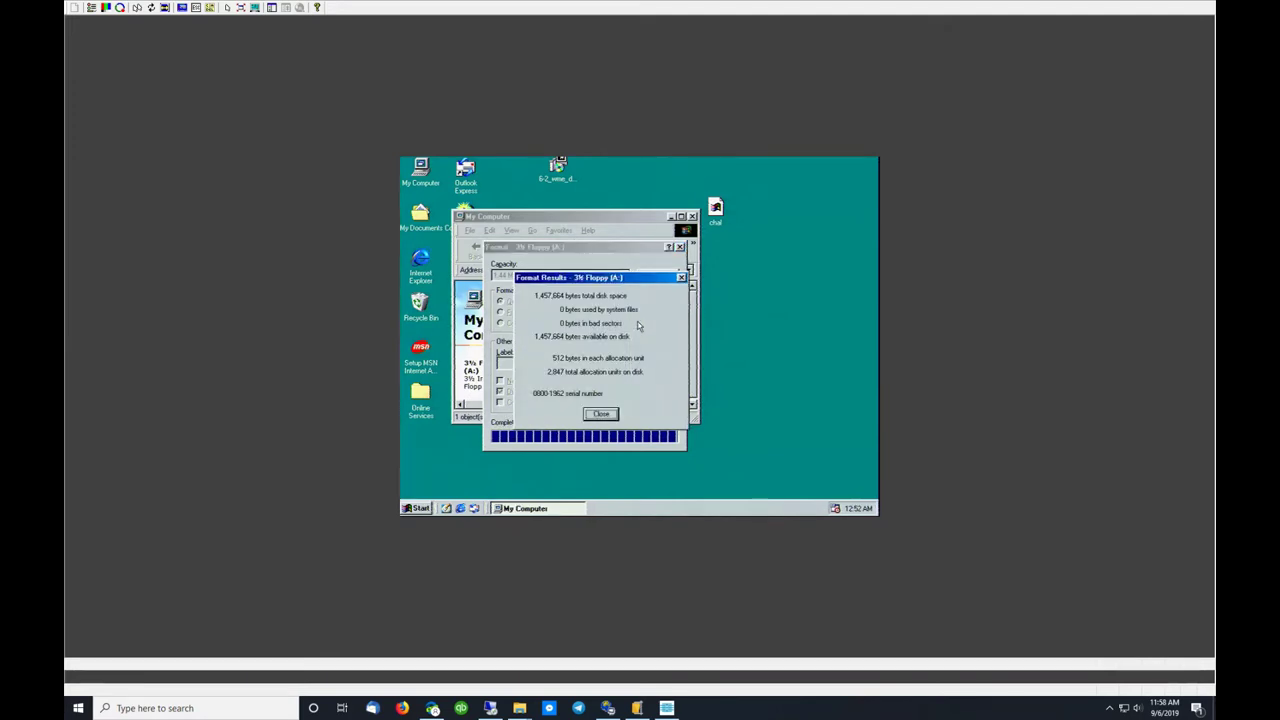
left_click(598, 414)
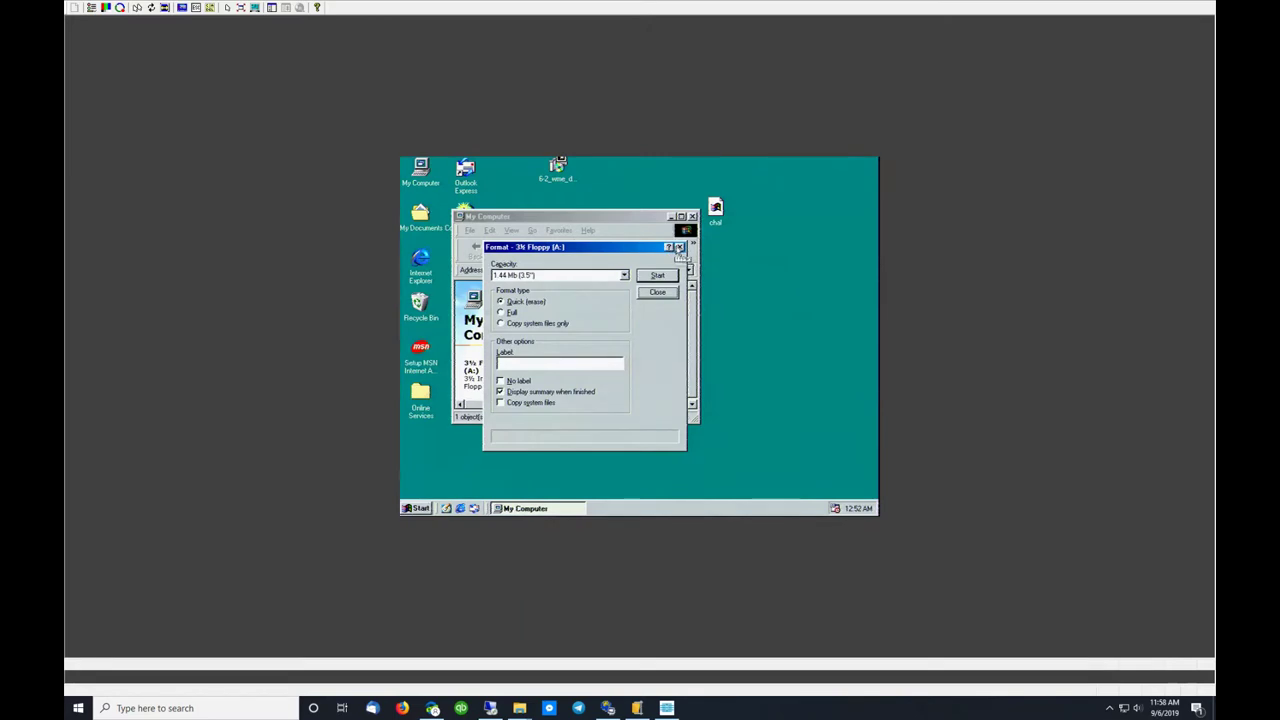
left_click(657, 293)
double_click(553, 299)
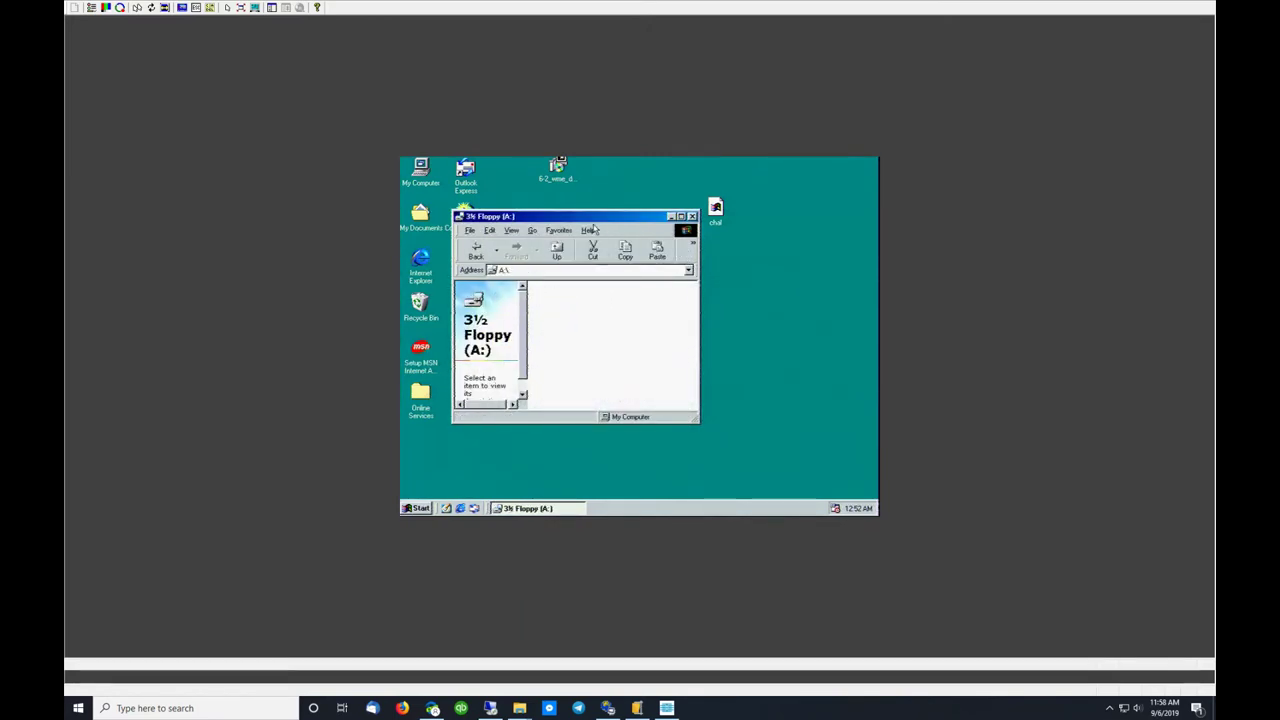
Step: Open the C:\WINDOWS folder, show its files, and maximize its window
key("super+r")
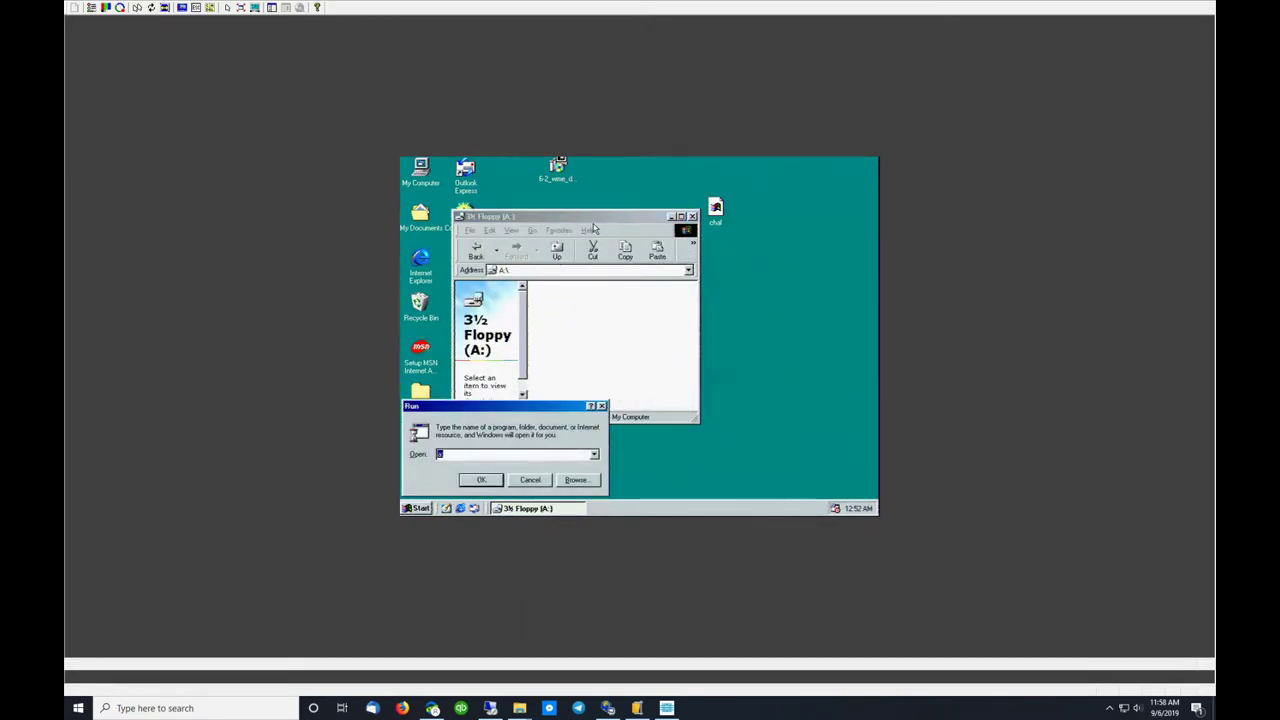
type("windows")
key("Return")
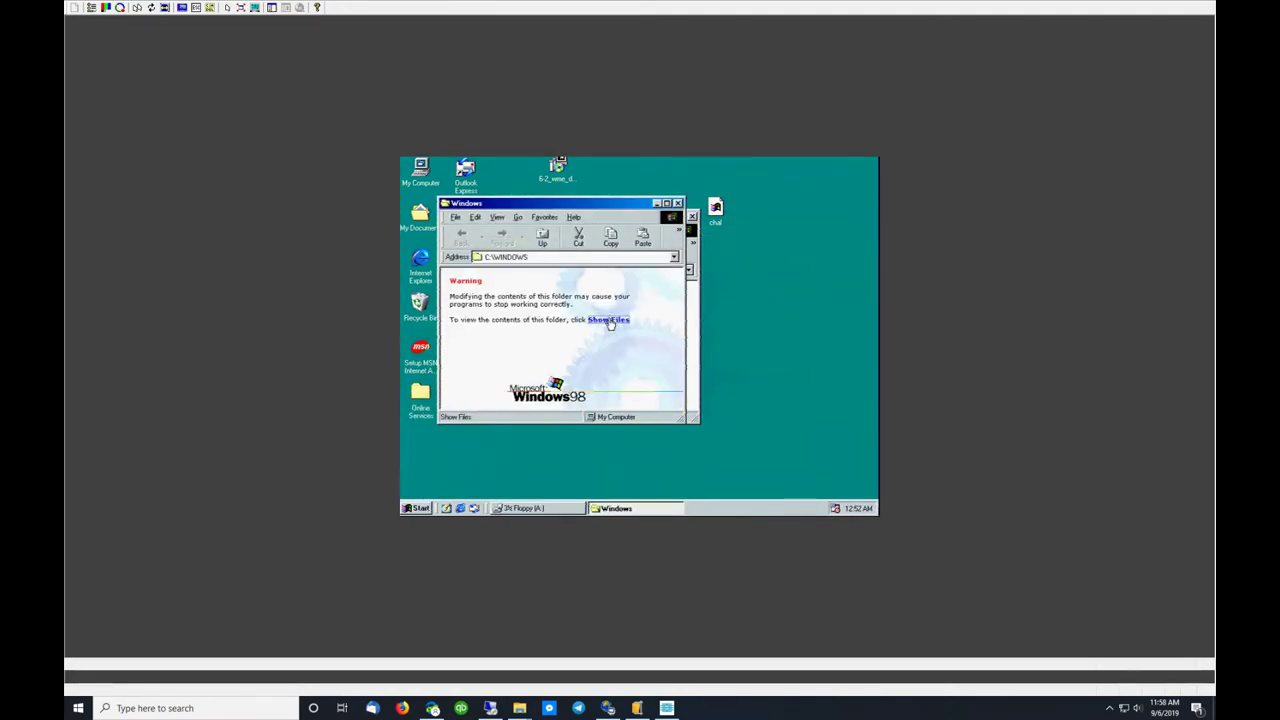
left_click(610, 319)
left_click_drag(565, 206, 632, 196)
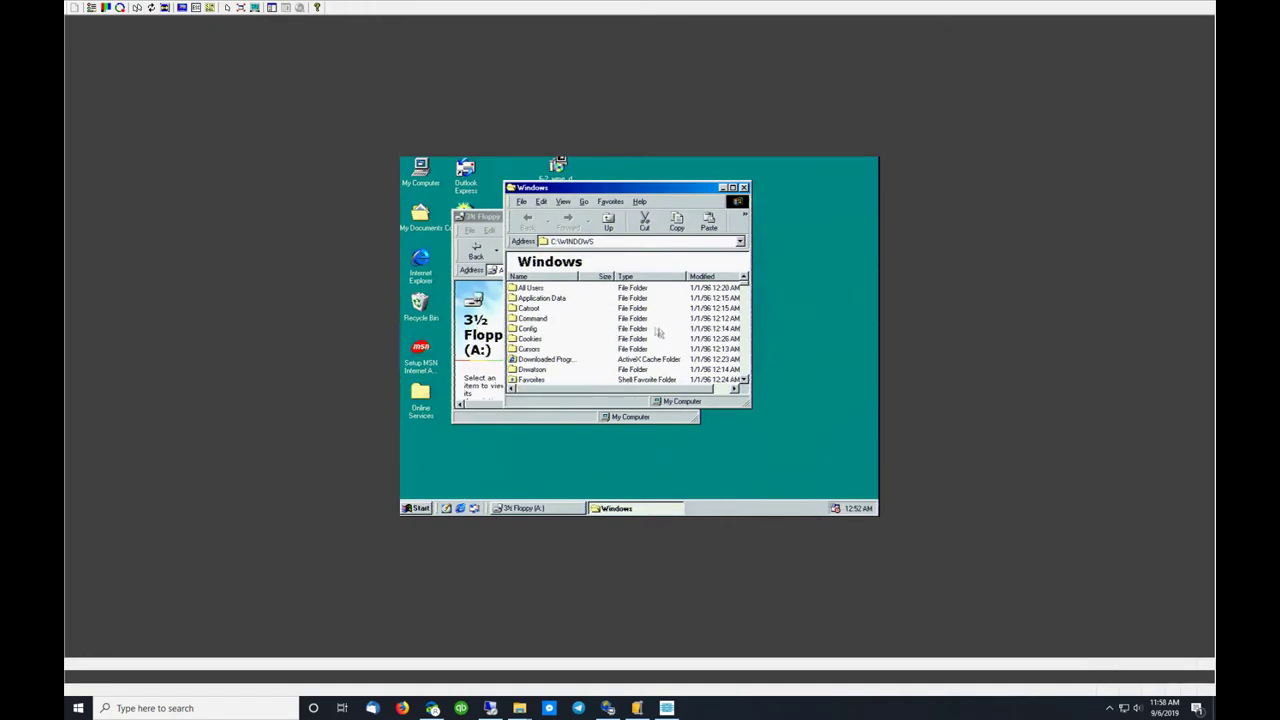
scroll(659, 341, "down", 3)
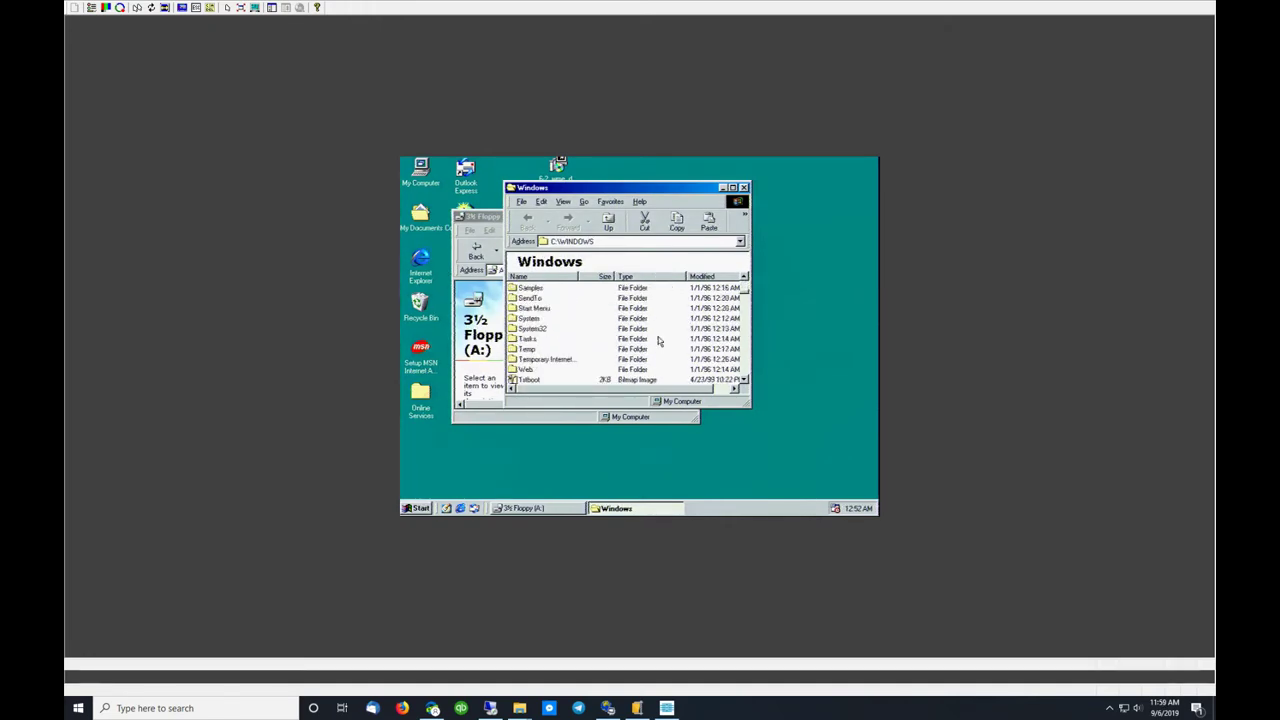
scroll(585, 344, "up", 2)
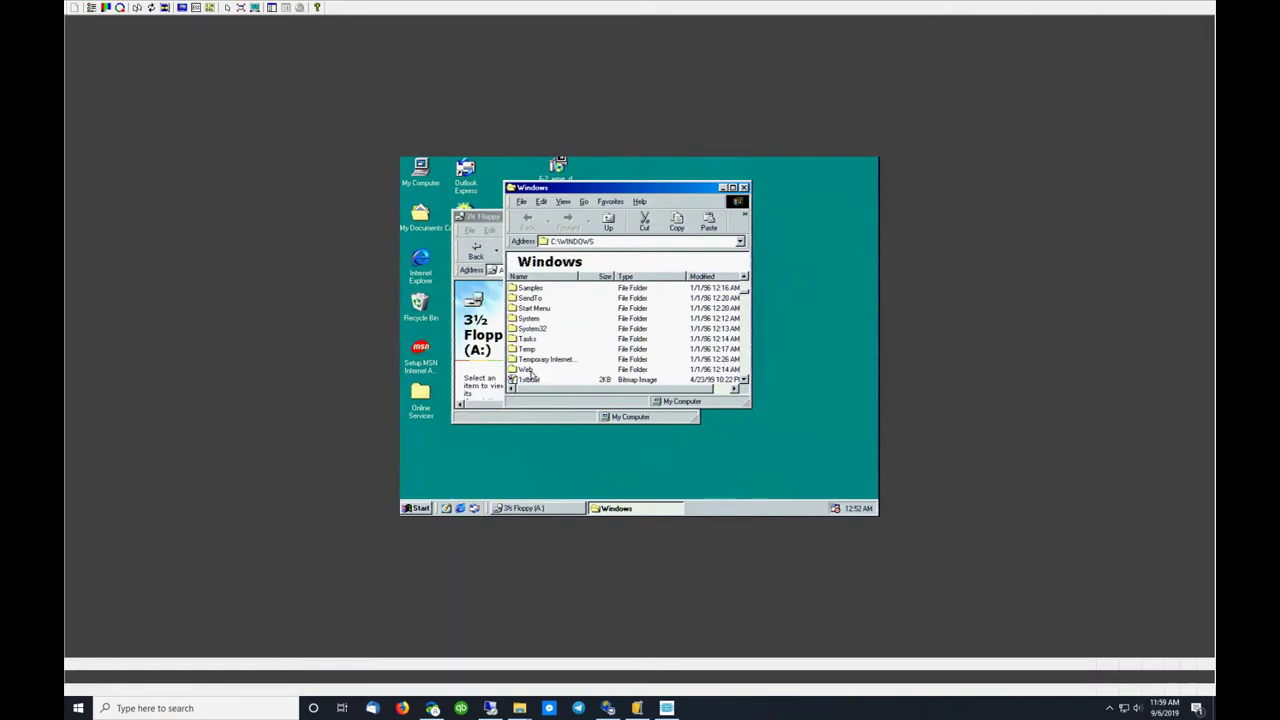
scroll(540, 345, "up", 2)
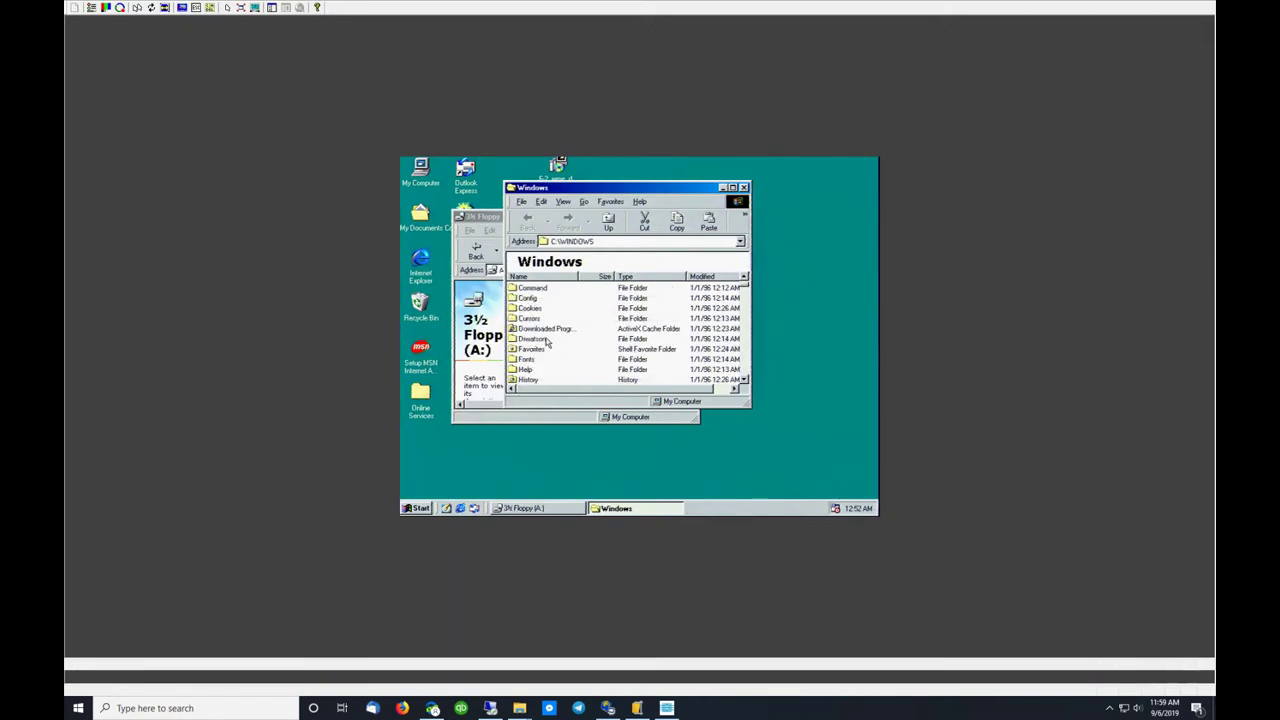
scroll(547, 342, "down", 10)
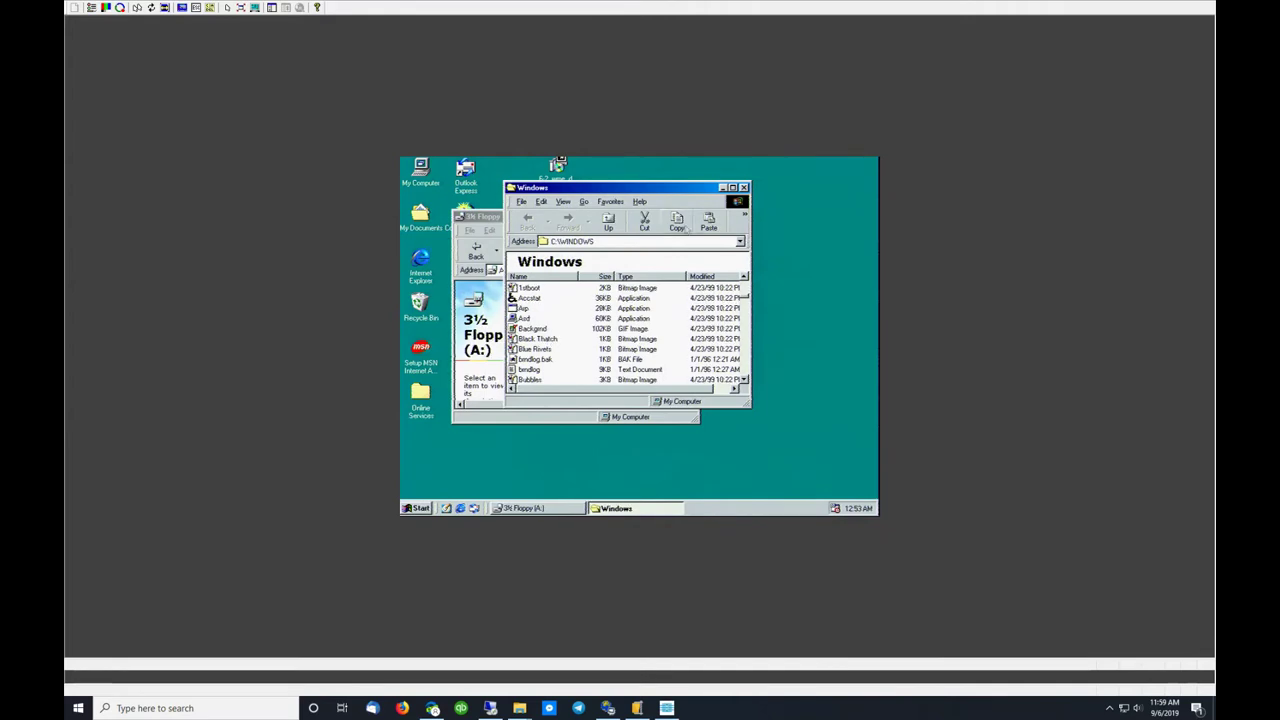
left_click(733, 187)
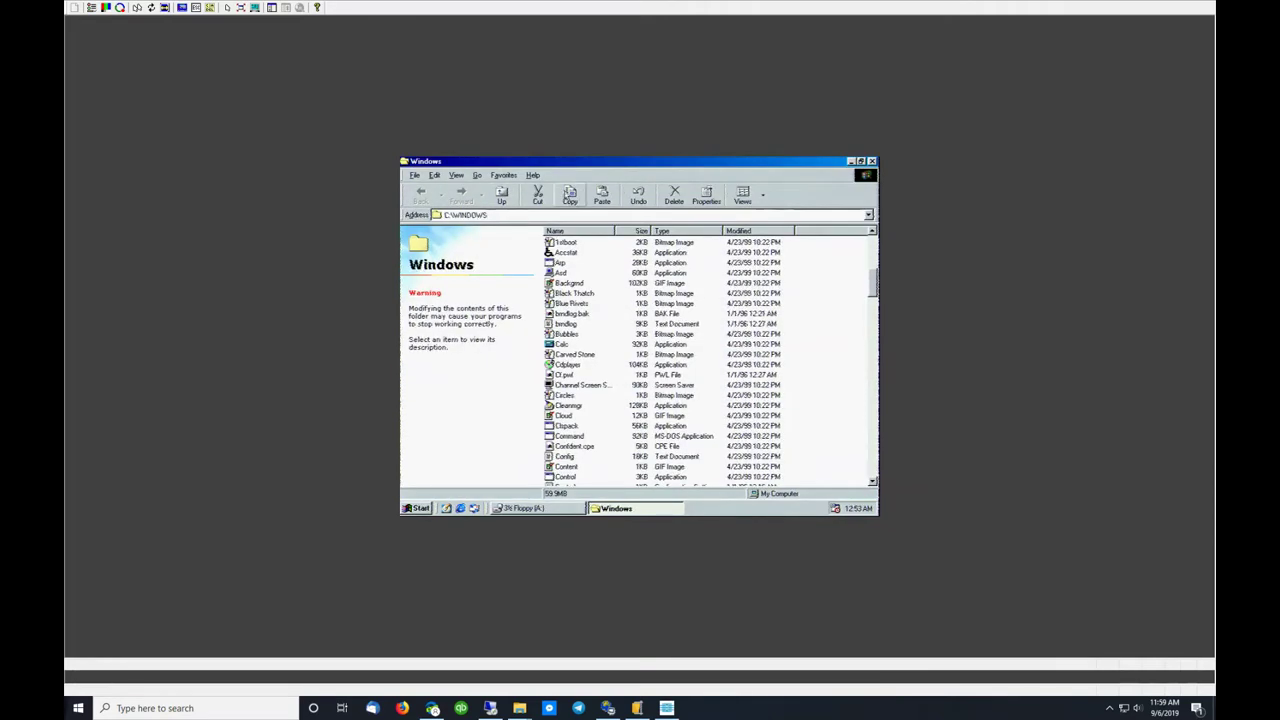
Step: Find all *.jpg files in C:\WINDOWS and its subfolders and copy them all onto floppy drive A:
key("F3")
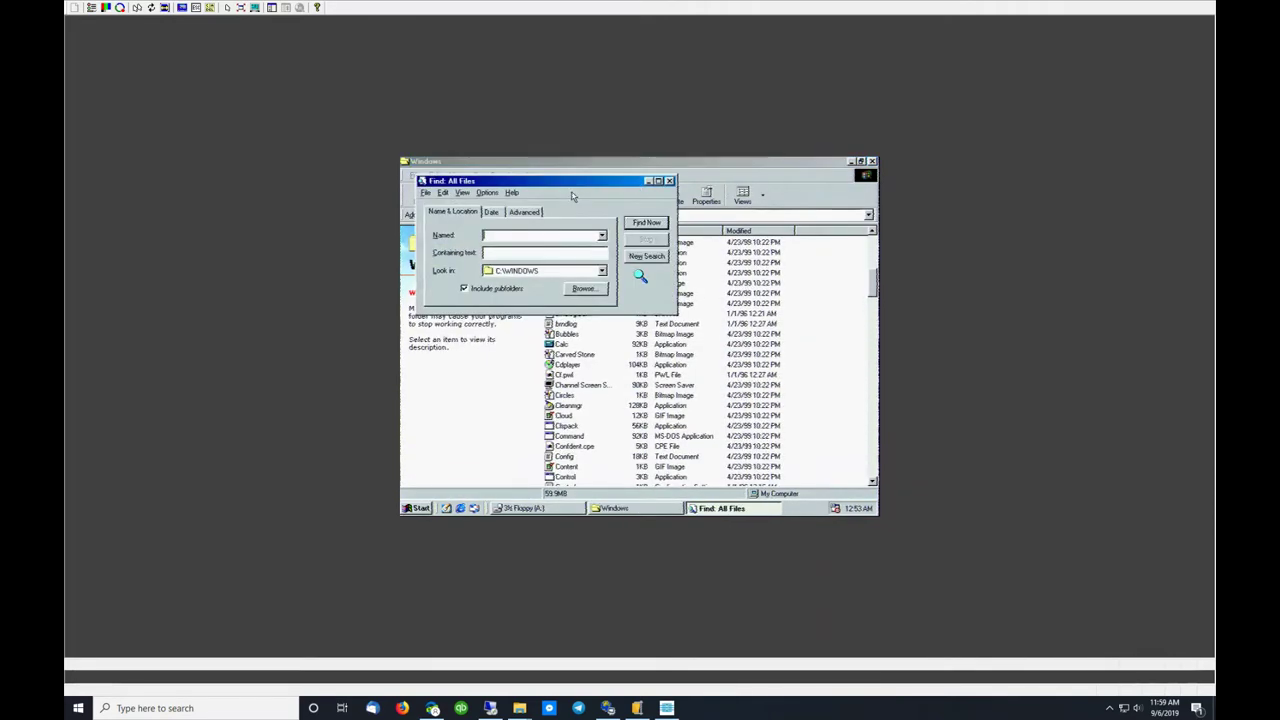
type("*.jpg")
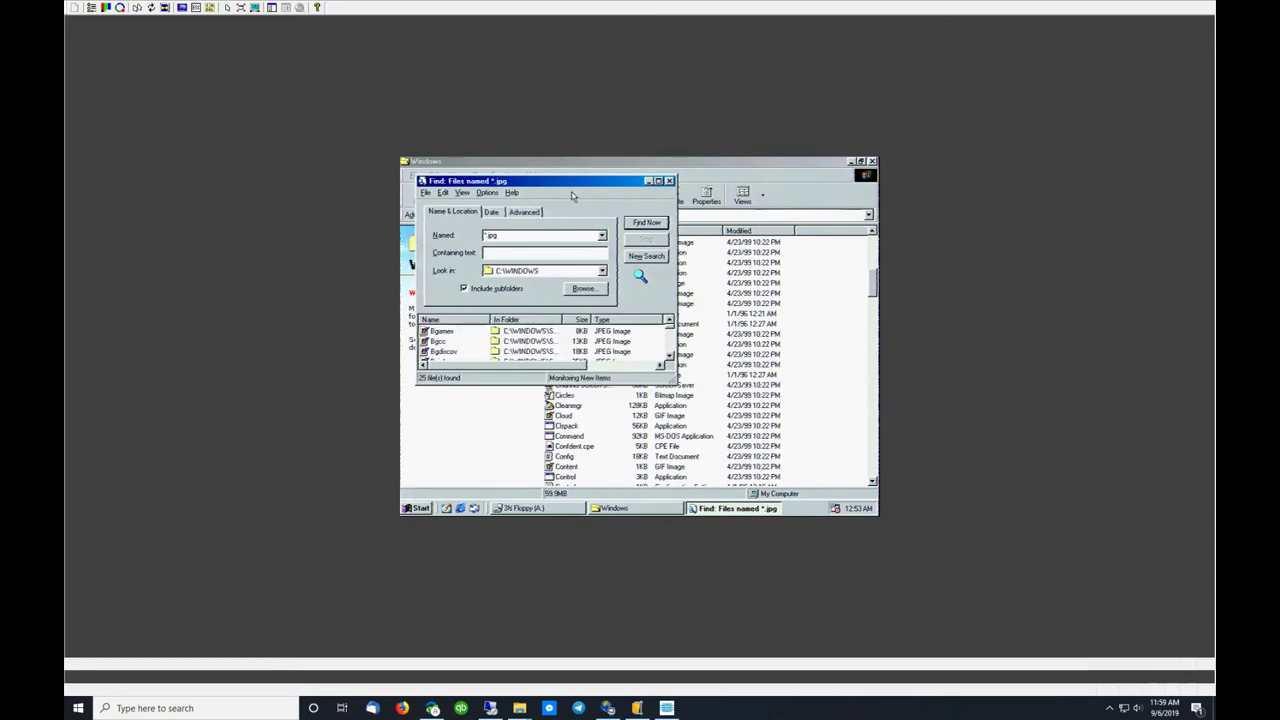
left_click(658, 181)
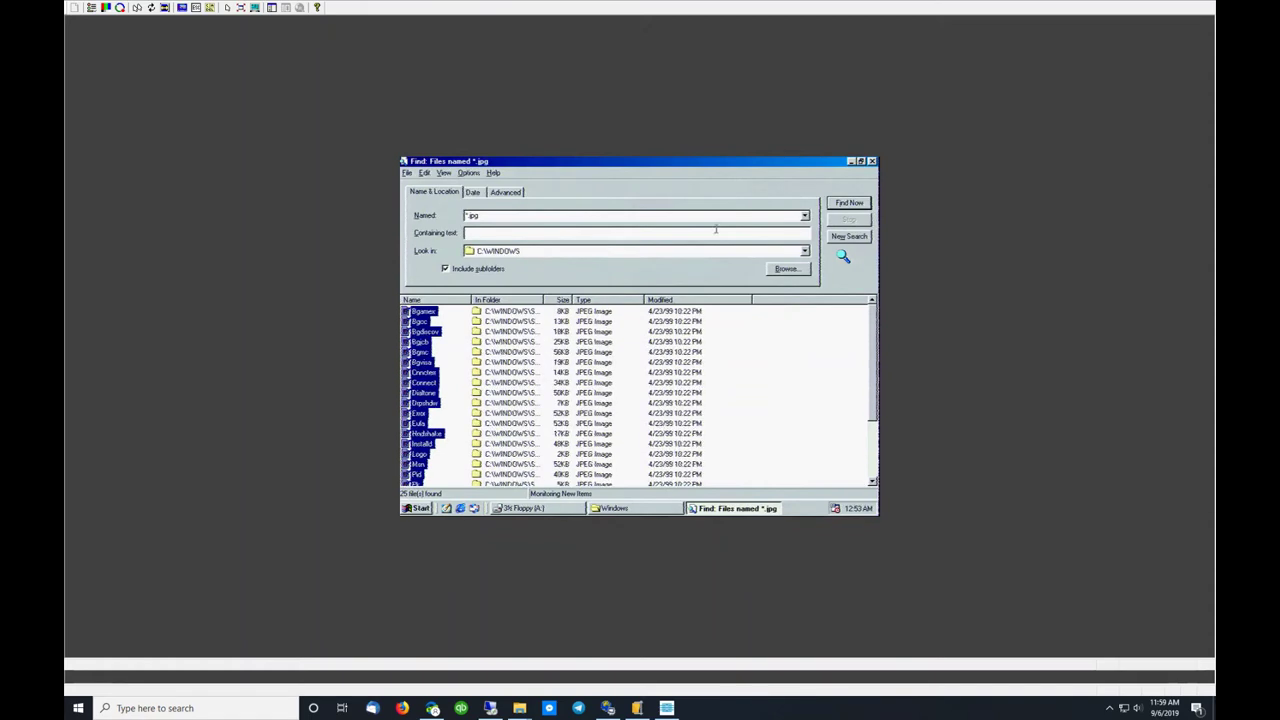
left_click(851, 161)
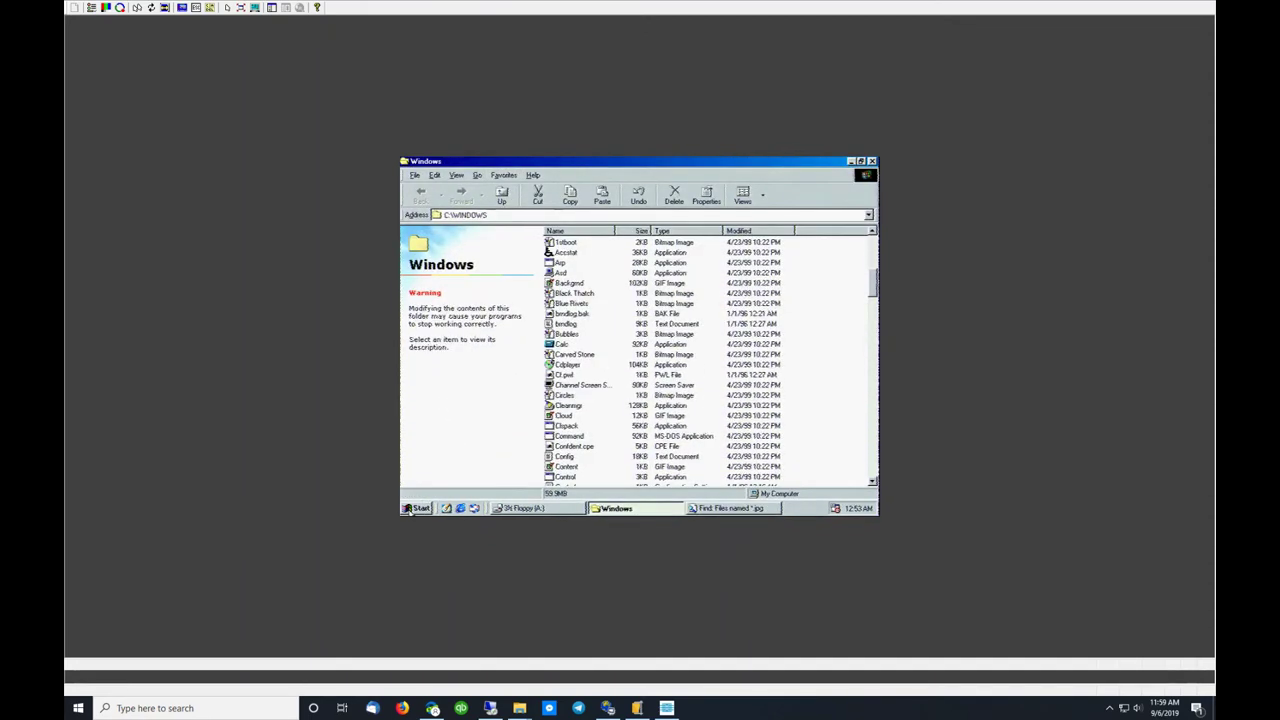
key("super+r")
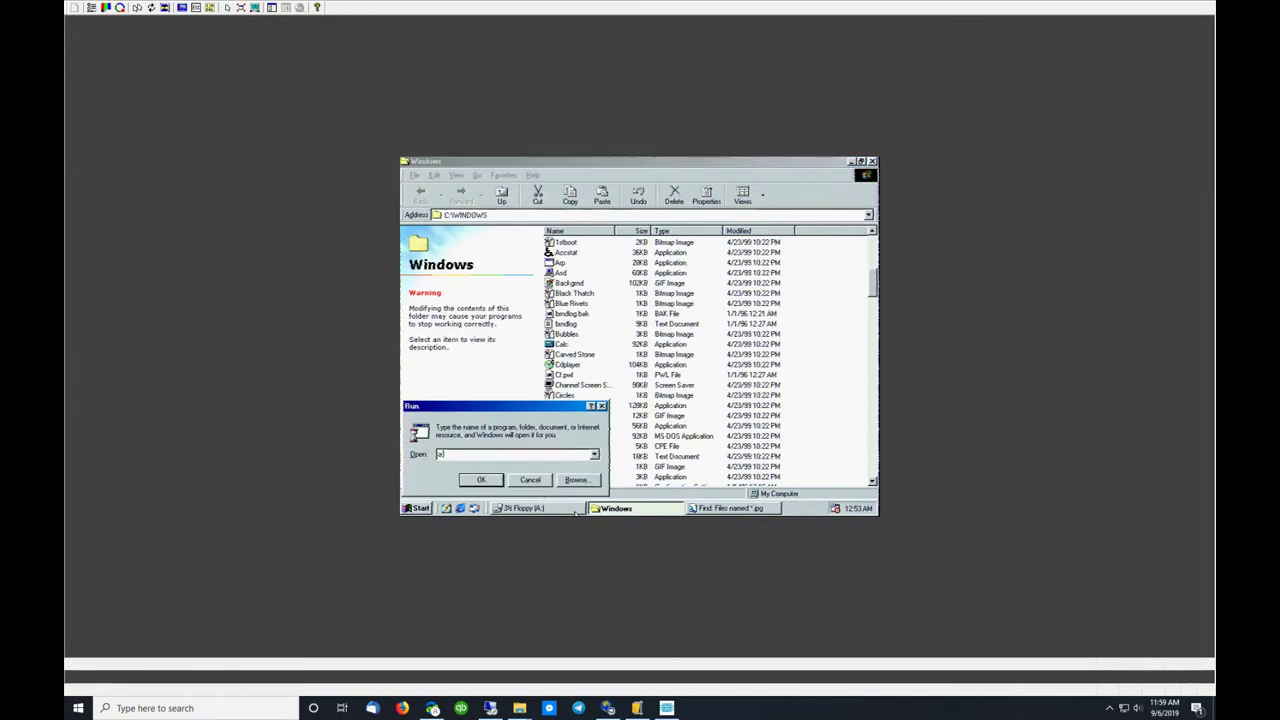
key("Escape")
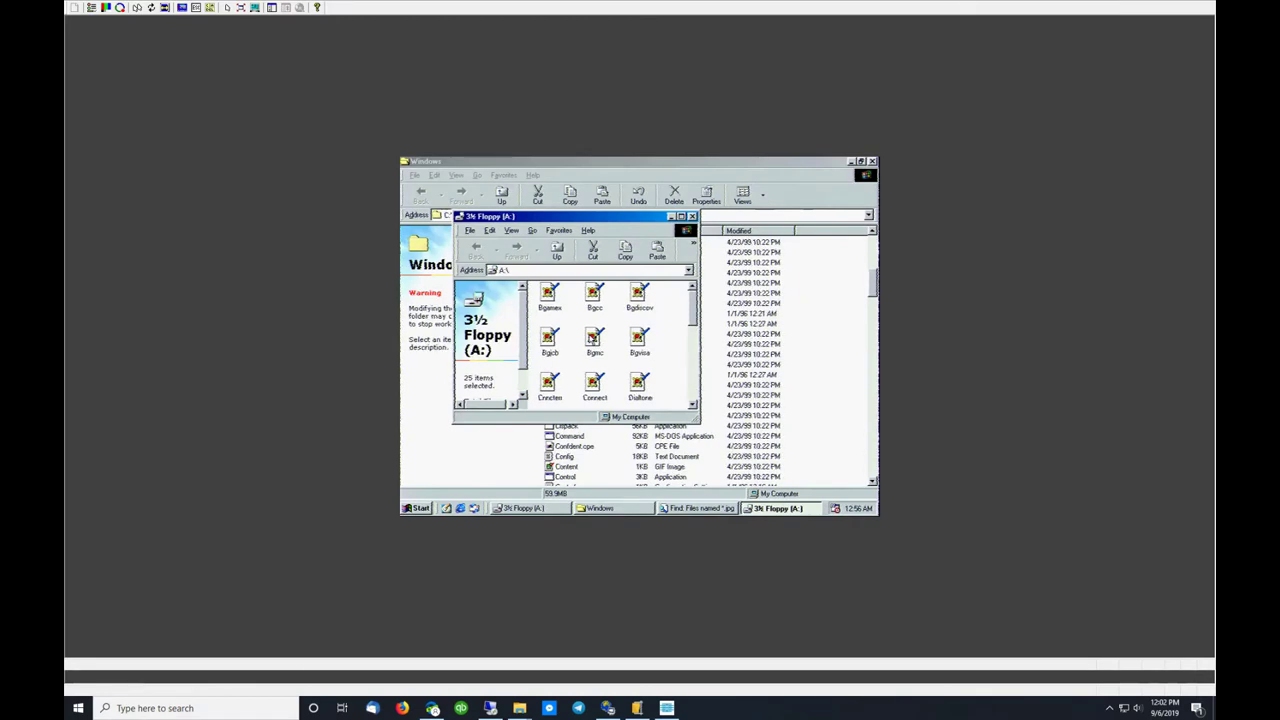
Step: Copy all JPG files on the floppy to the clipboard and minimize the Windows folder window
left_click(551, 299)
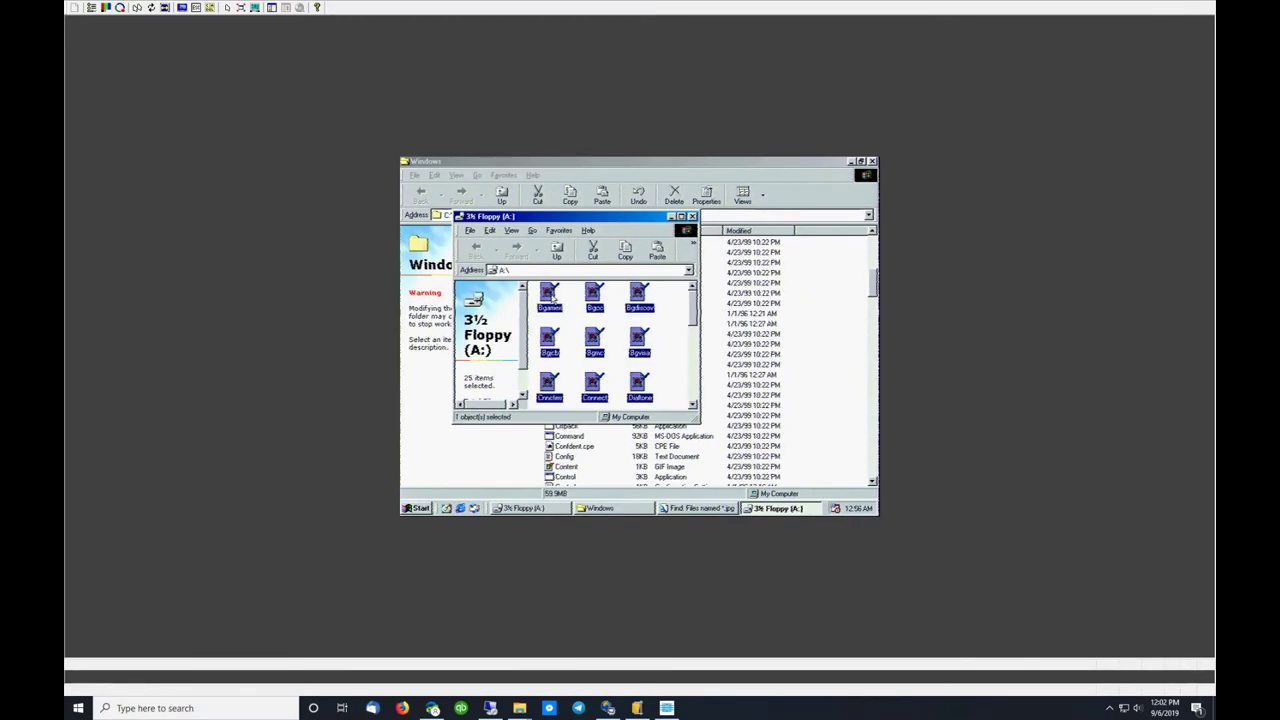
key("ctrl+a")
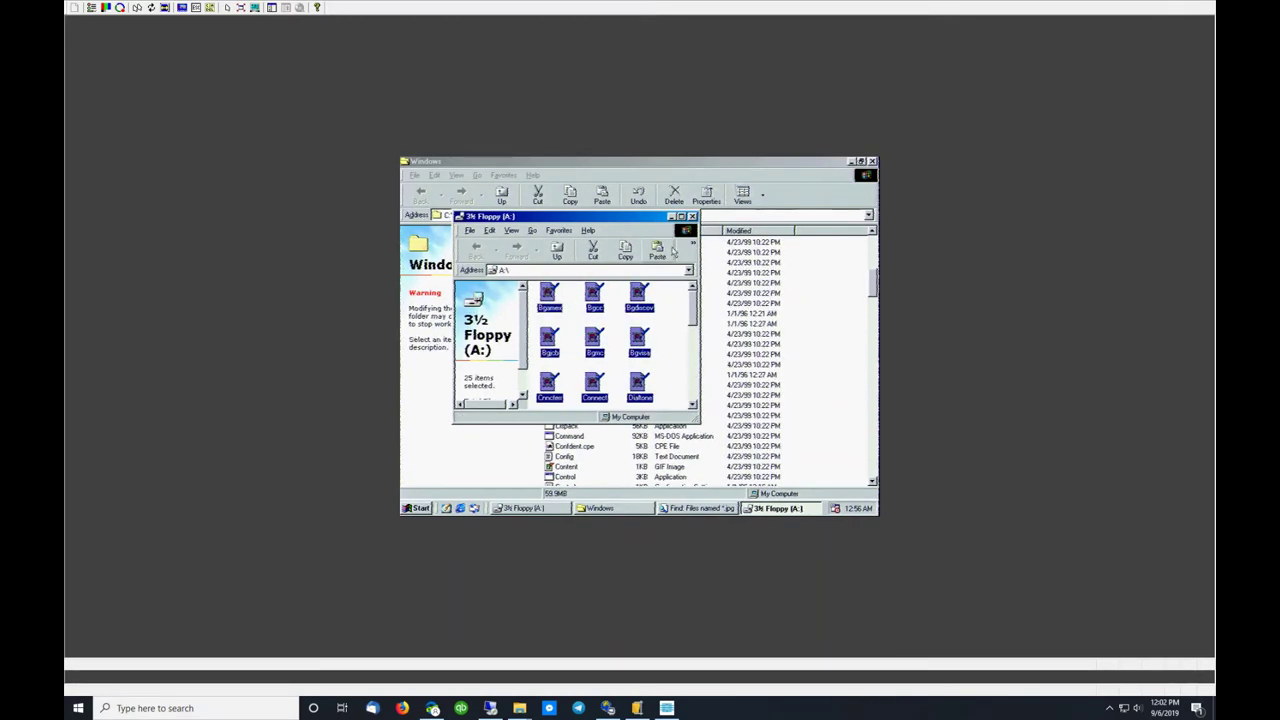
left_click(850, 161)
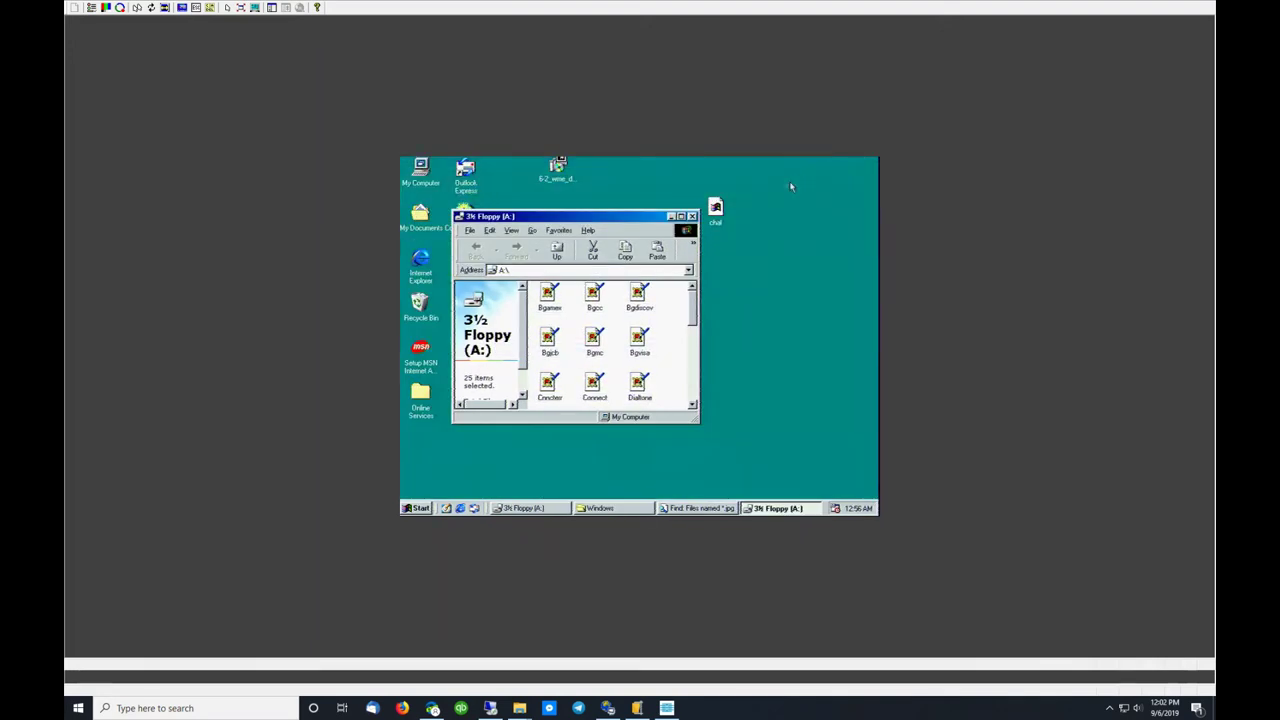
Step: Create a desktop folder named Test and paste the floppy's JPG files into it
left_click(790, 186)
right_click(790, 186)
left_click(780, 286)
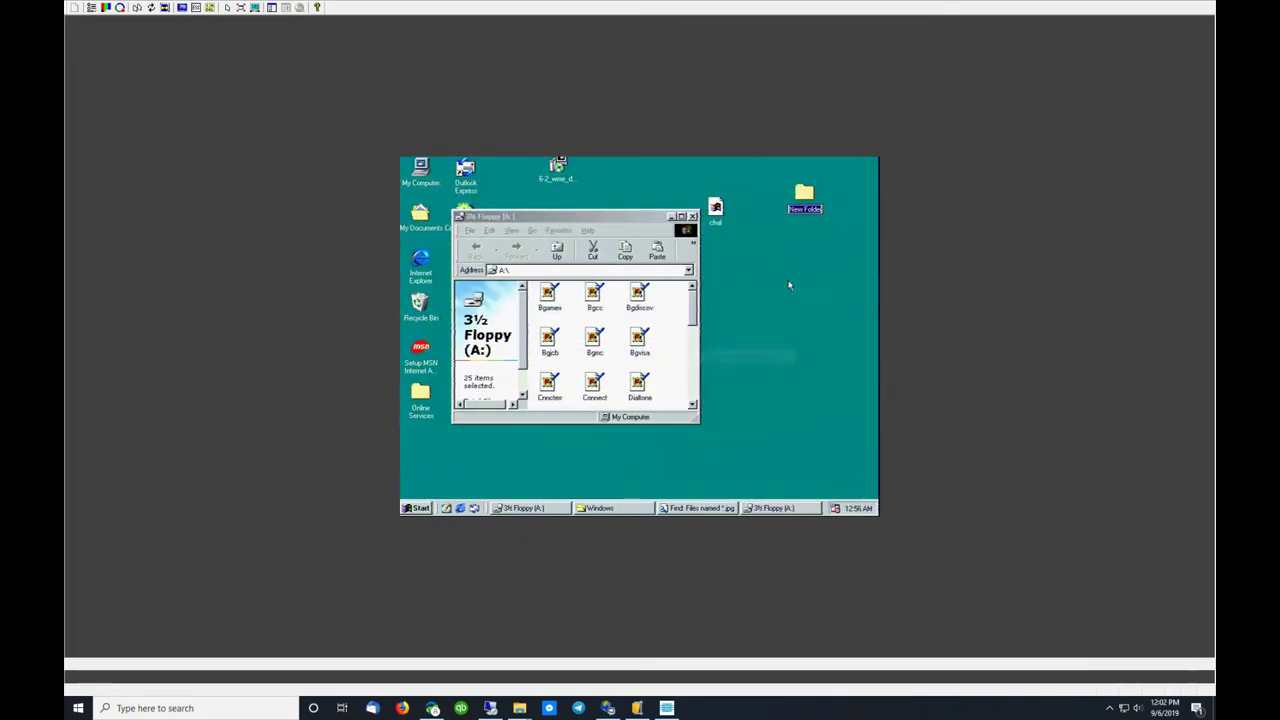
type("Test")
key("Return")
key("Return")
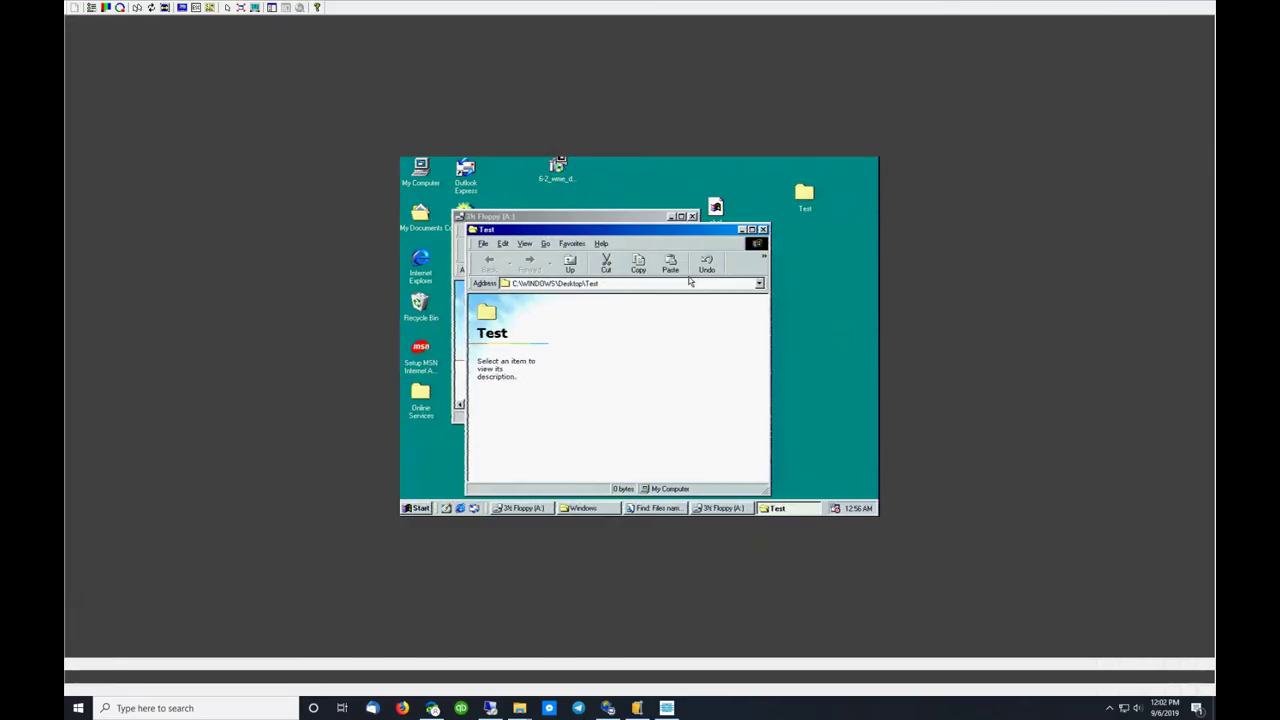
key("ctrl+v")
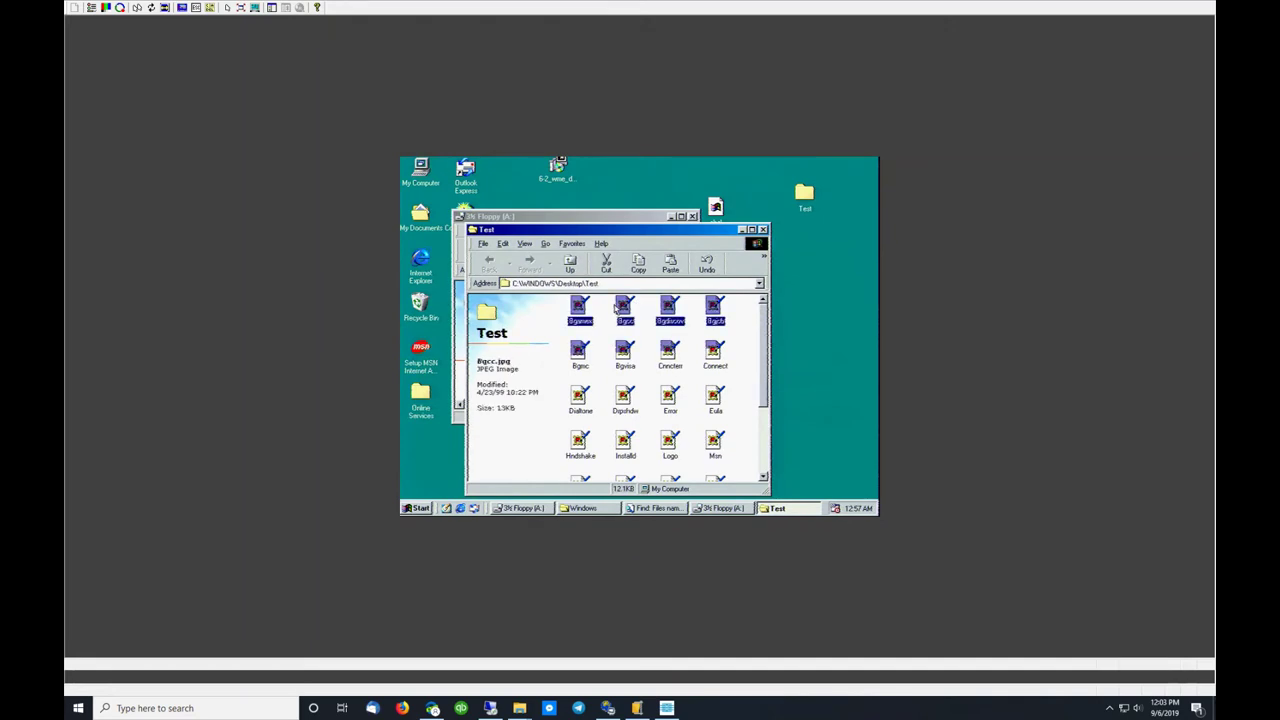
Step: Send all the JPG files in the Test folder to the Recycle Bin
key("ctrl+a")
key("Delete")
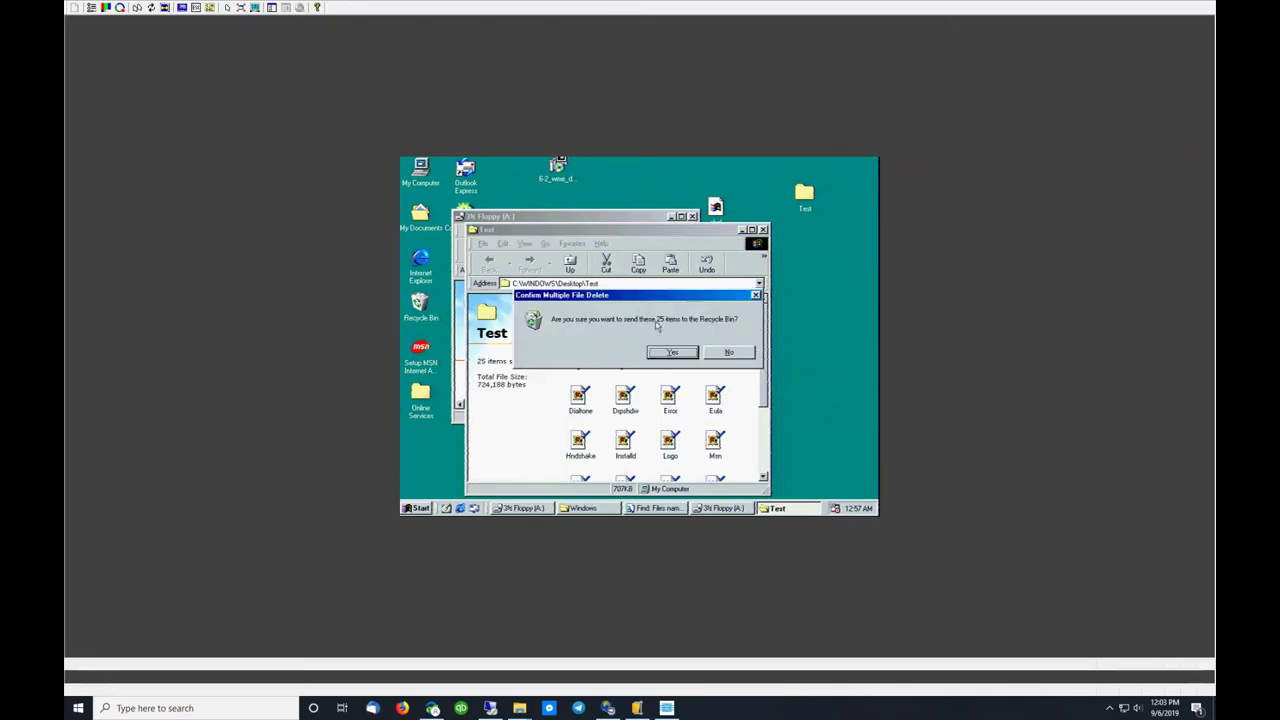
left_click(663, 351)
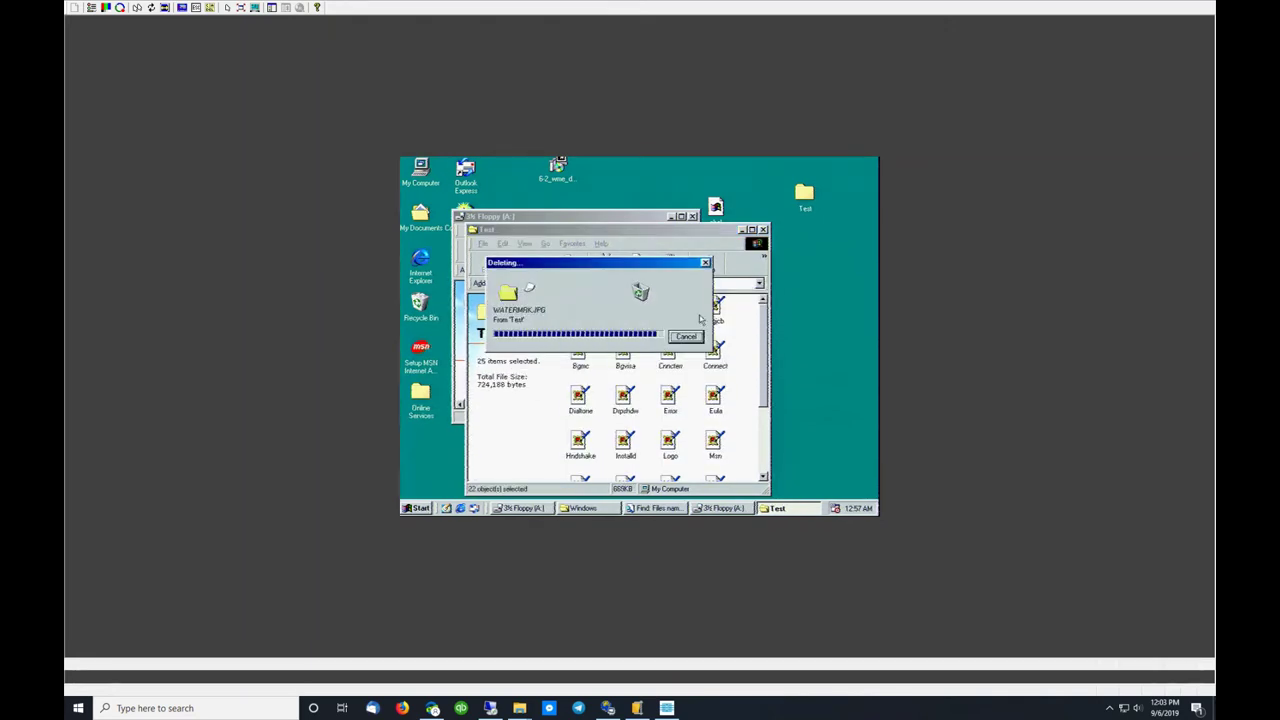
Step: Close the Test folder window and both open floppy drive A: windows
left_click(643, 218)
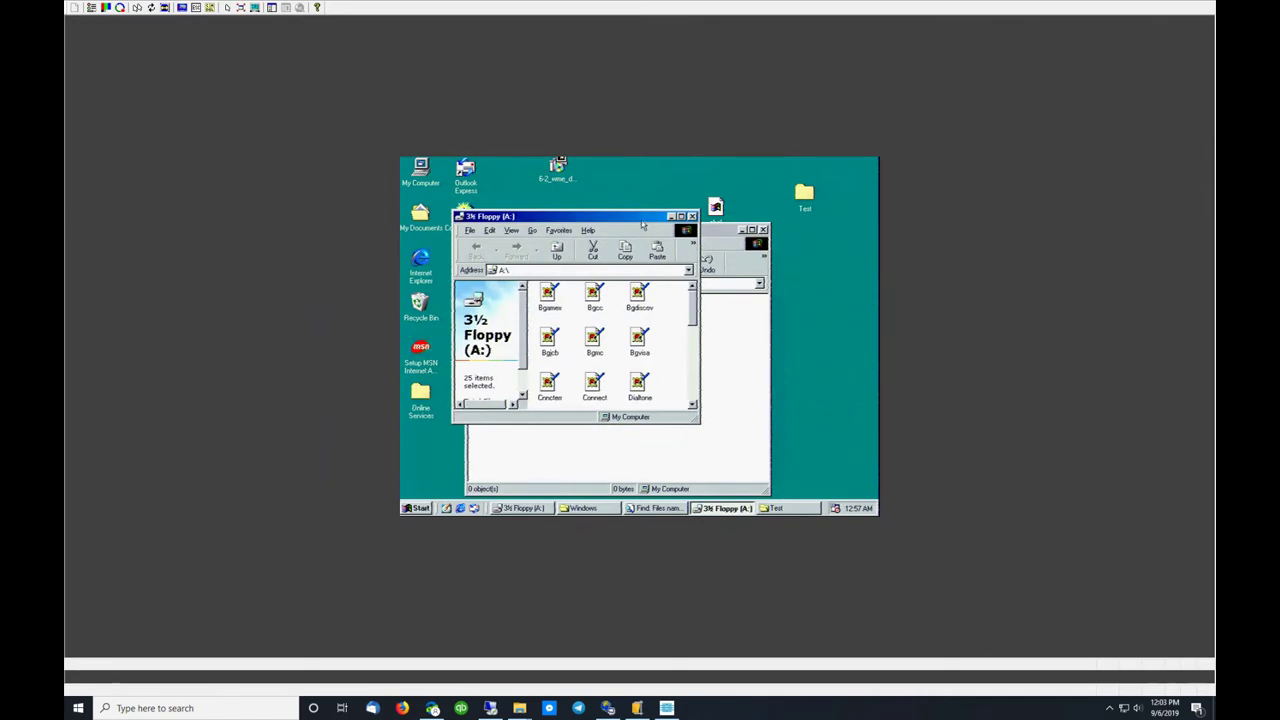
left_click(710, 331)
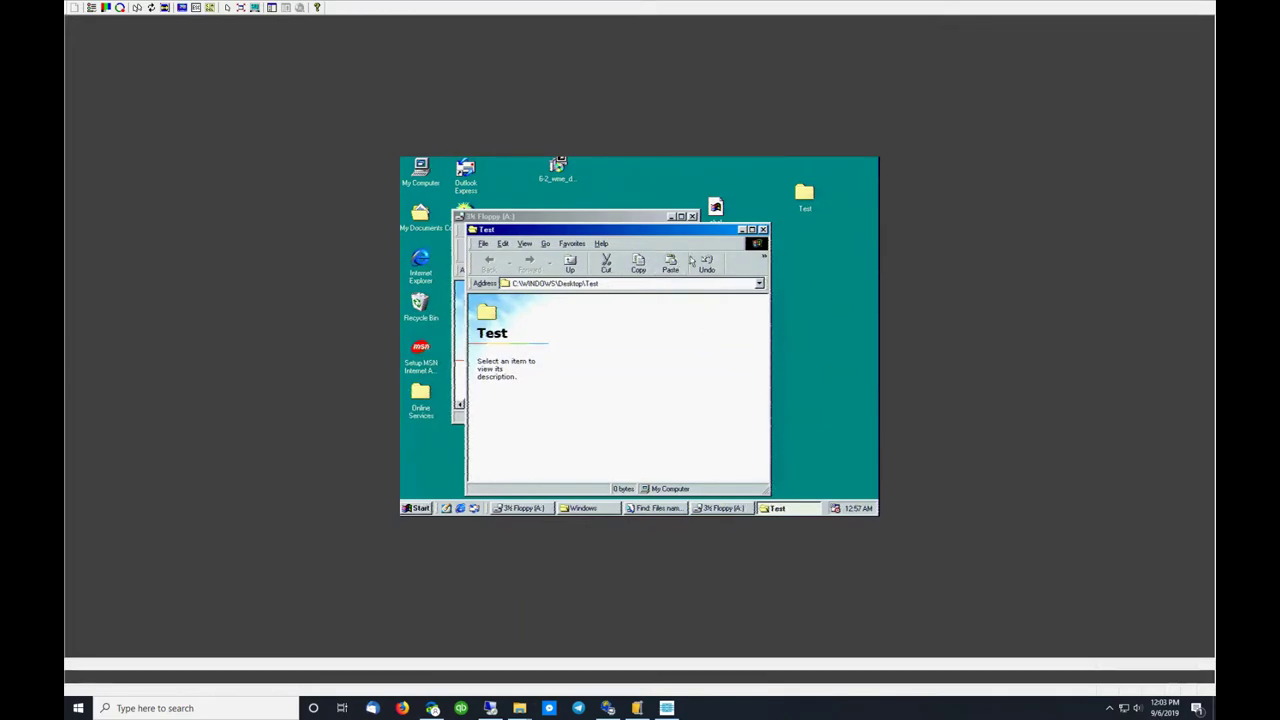
left_click(751, 229)
key("alt+F4")
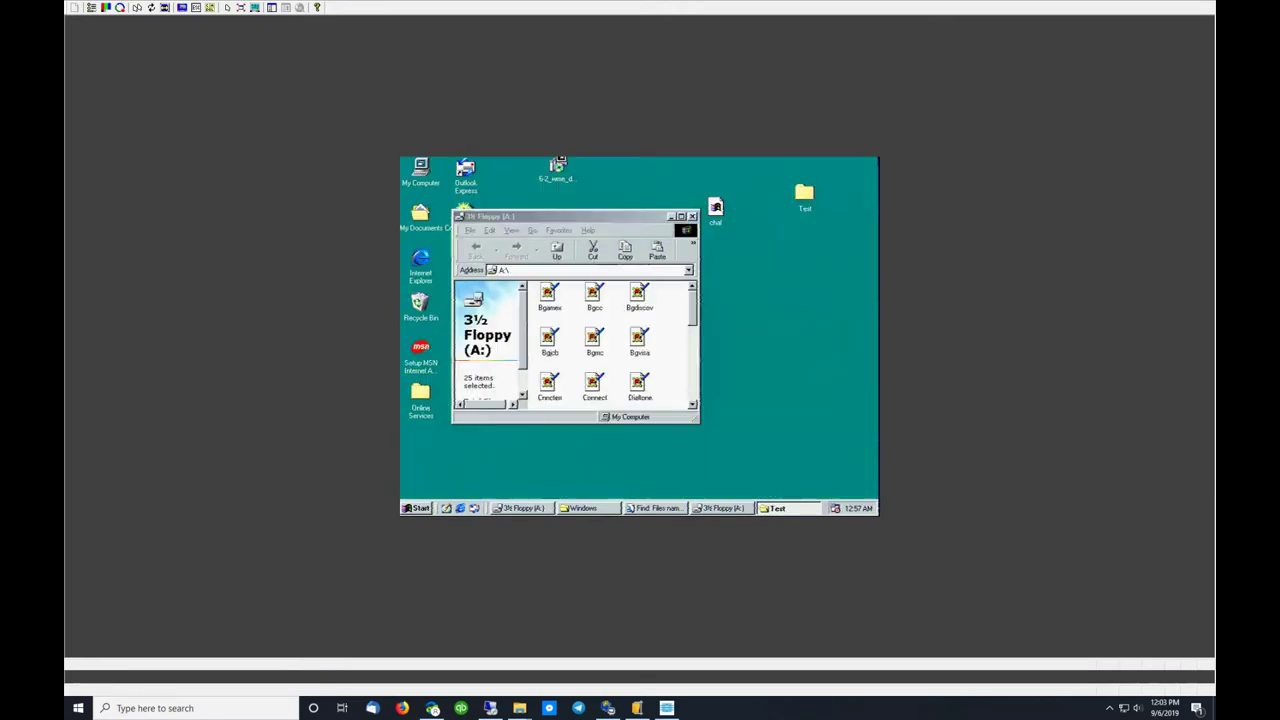
left_click(692, 216)
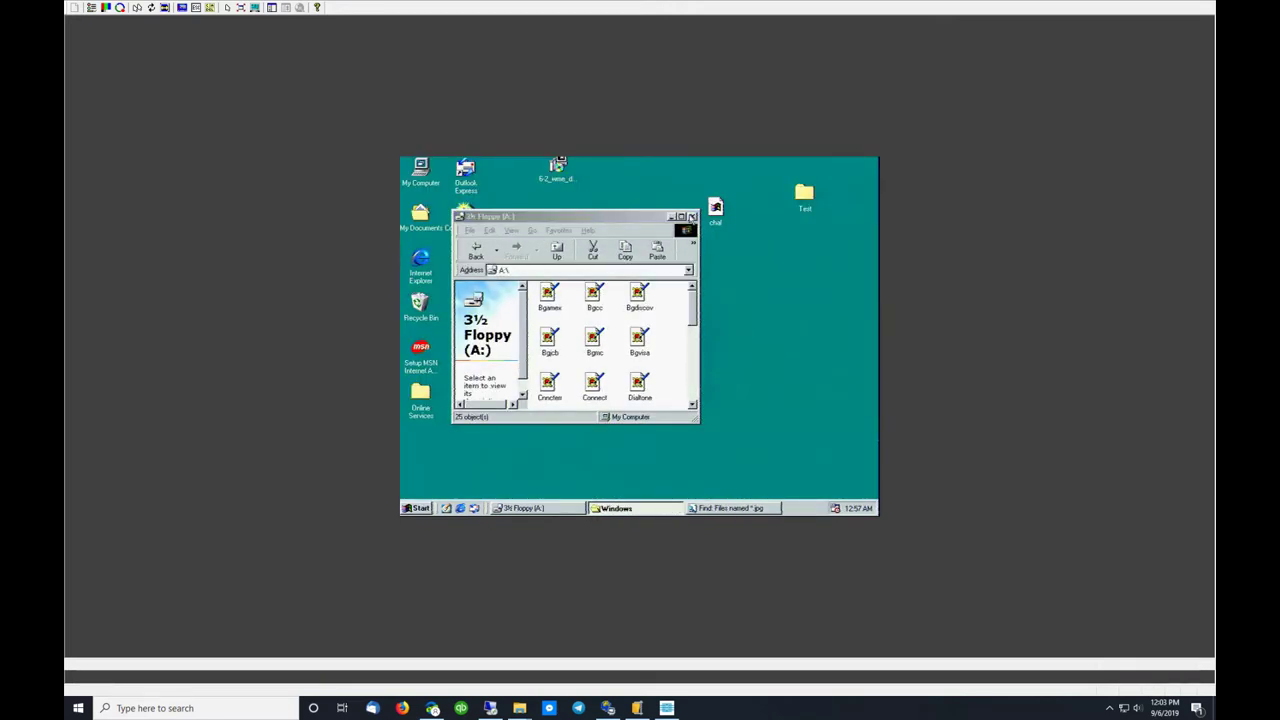
left_click(692, 216)
Step: Reopen floppy drive A:, copy all its files into the desktop Test folder, and close both folder windows
double_click(420, 170)
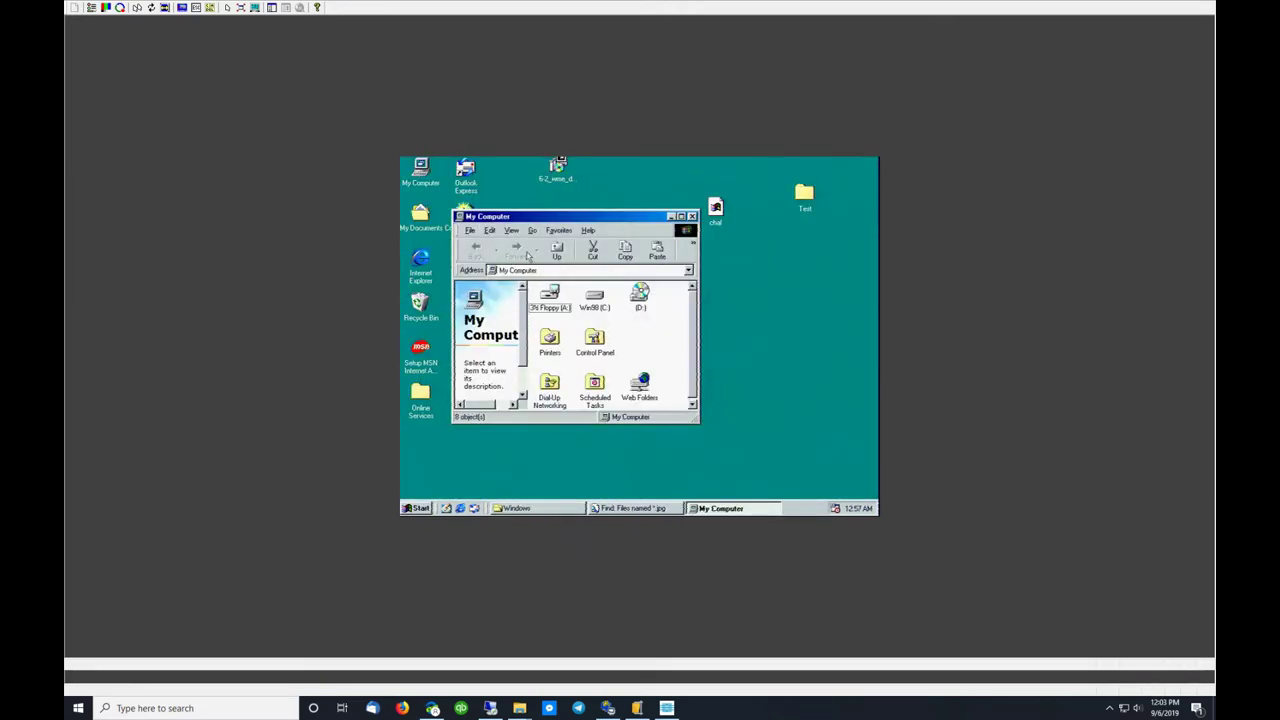
left_click(551, 310)
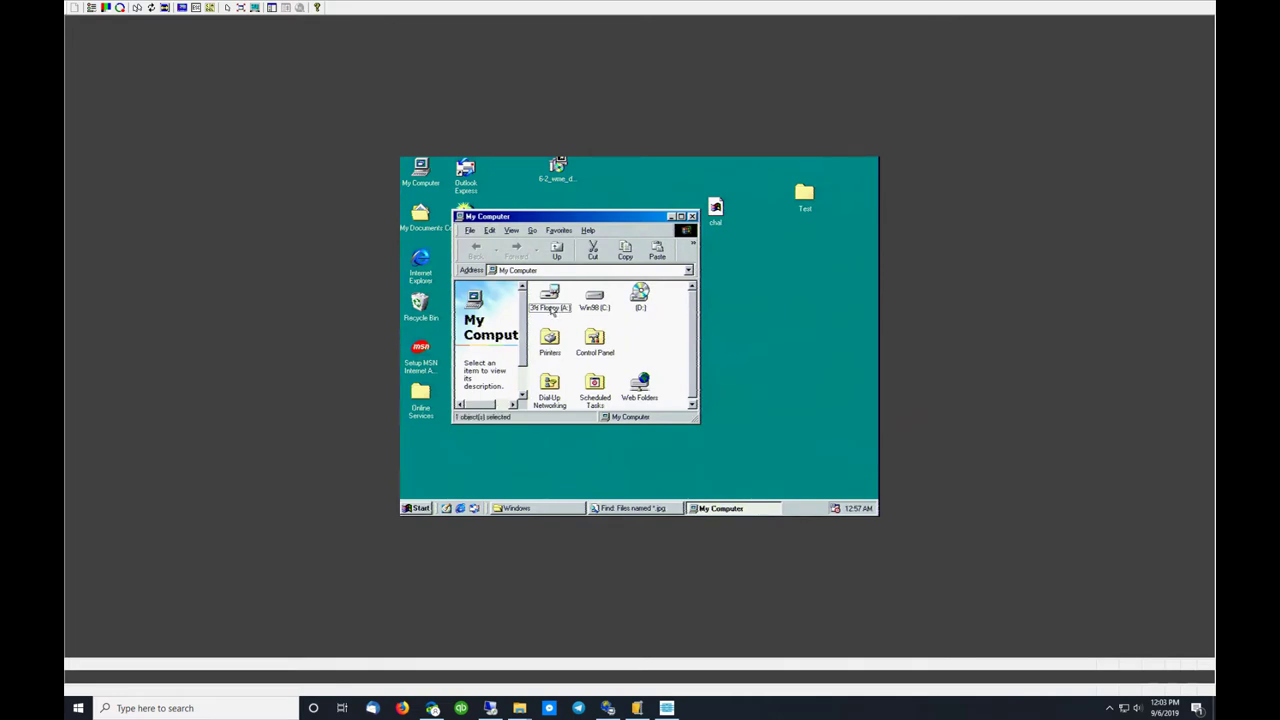
double_click(551, 310)
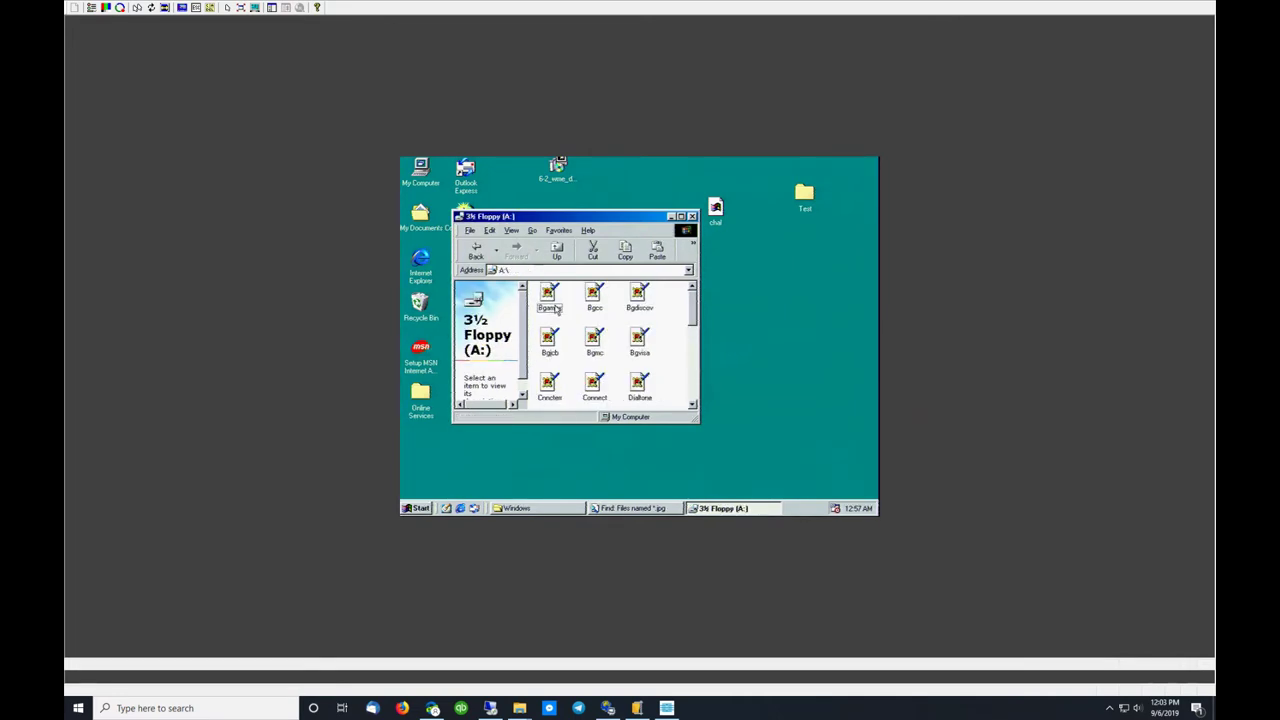
key("ctrl+a")
double_click(804, 194)
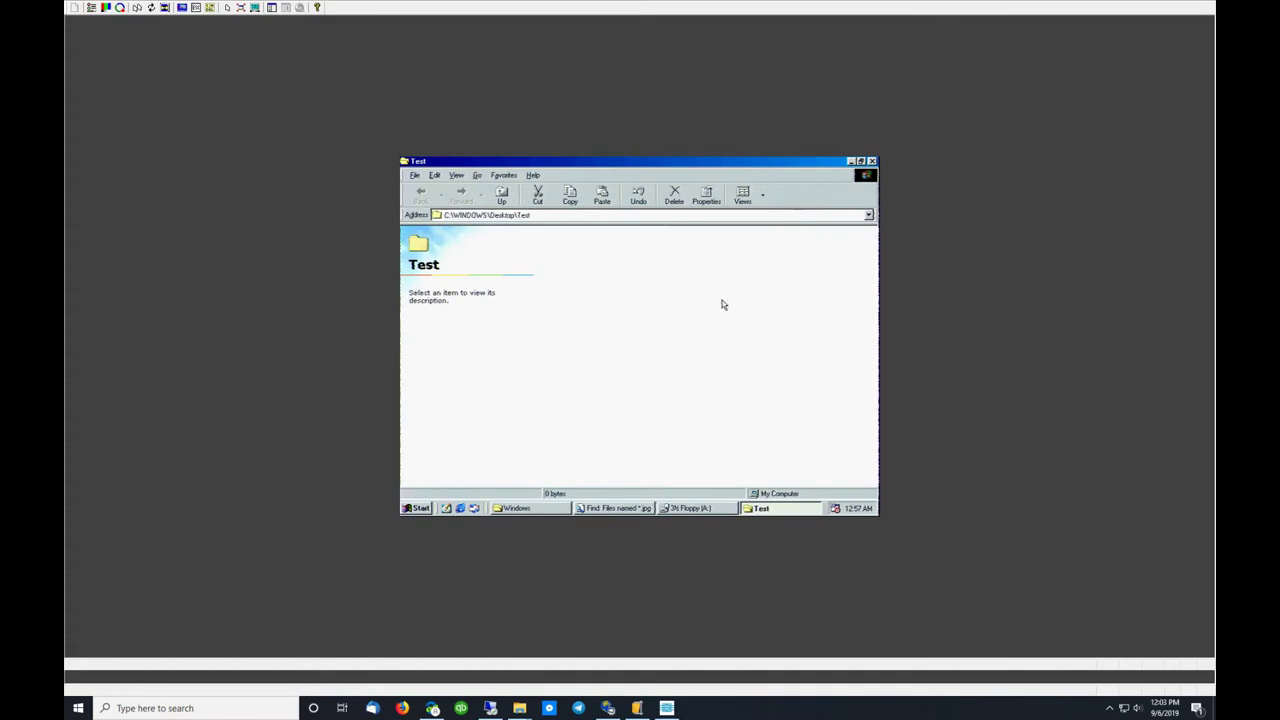
key("ctrl+v")
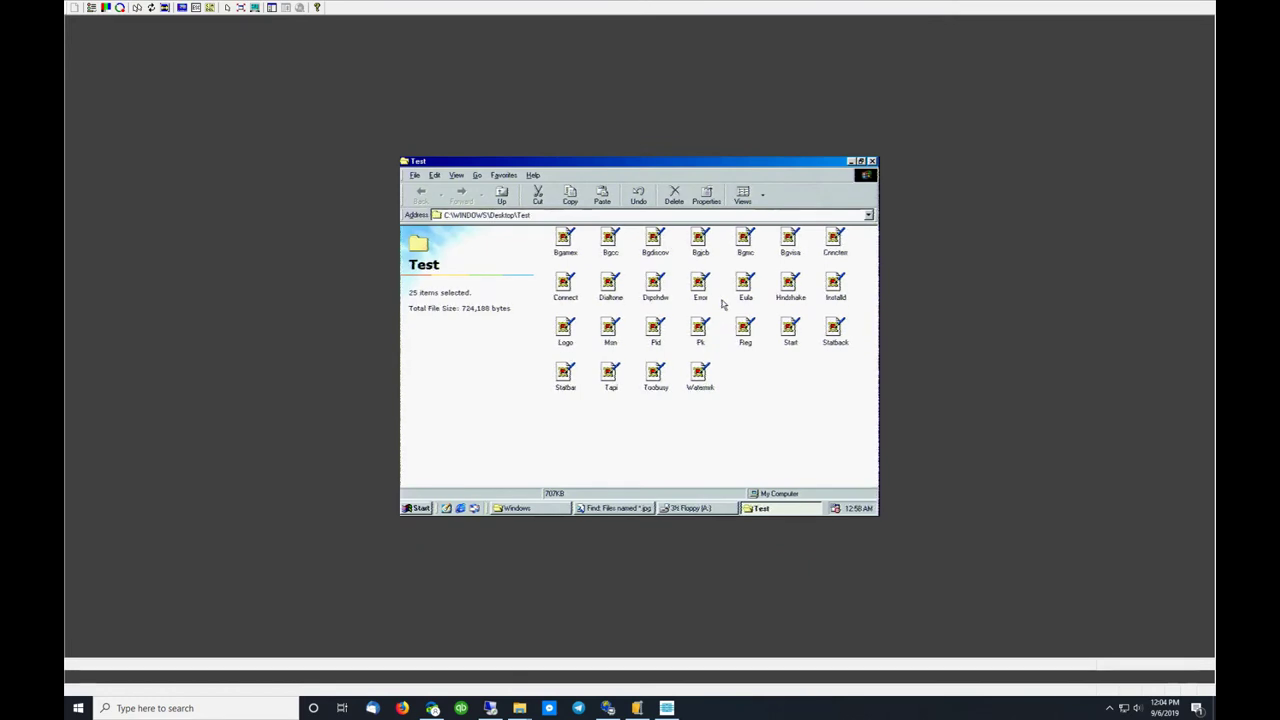
key("alt+F4")
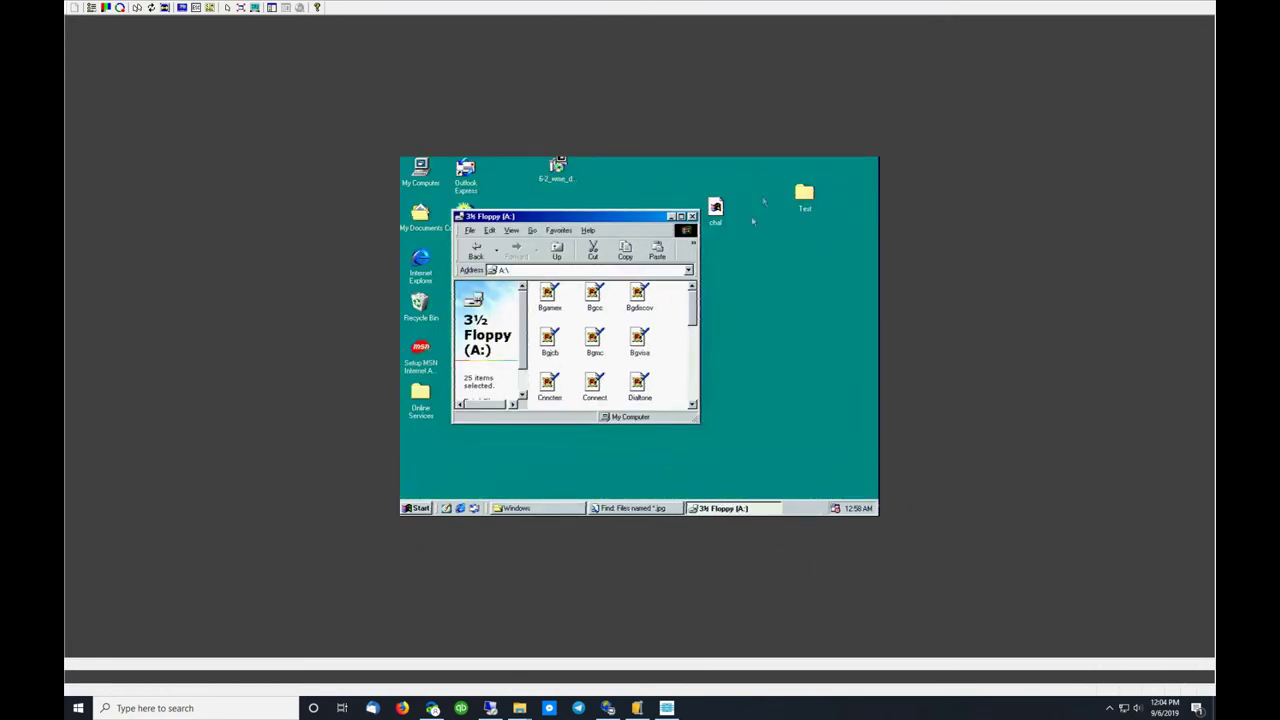
left_click(693, 217)
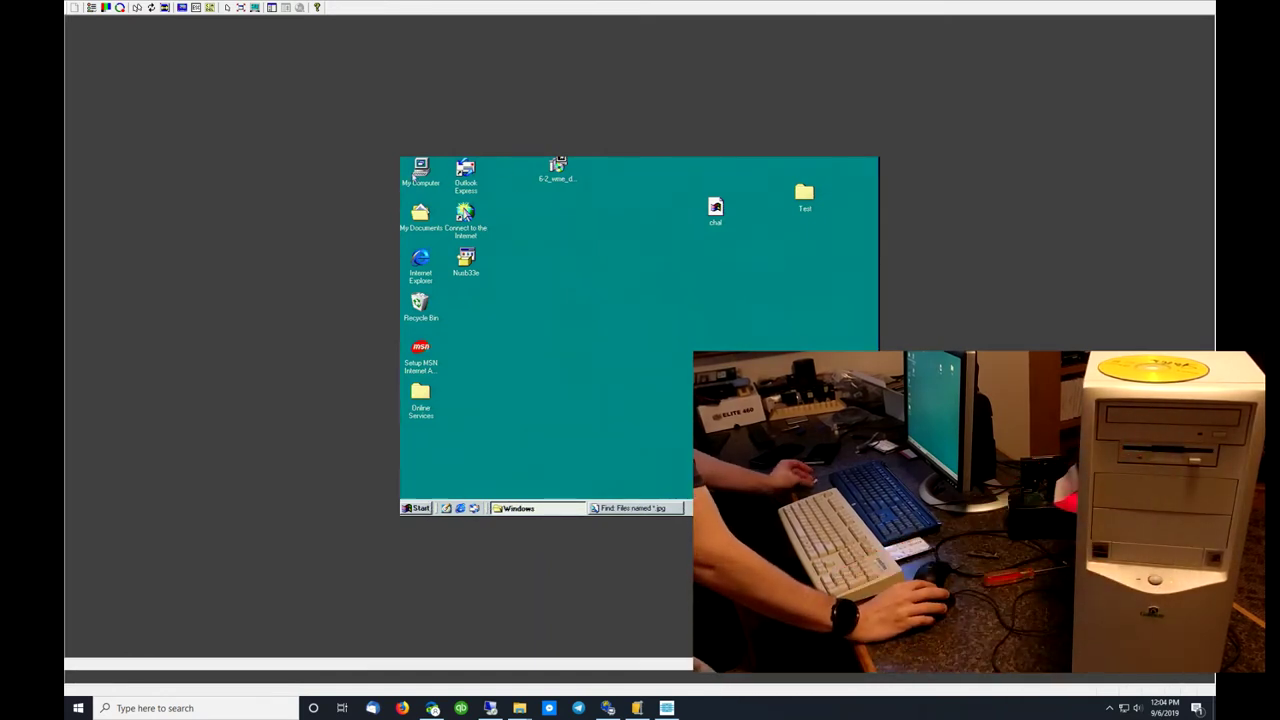
Step: Open floppy drive A: from My Computer and copy all its files to the clipboard
double_click(414, 176)
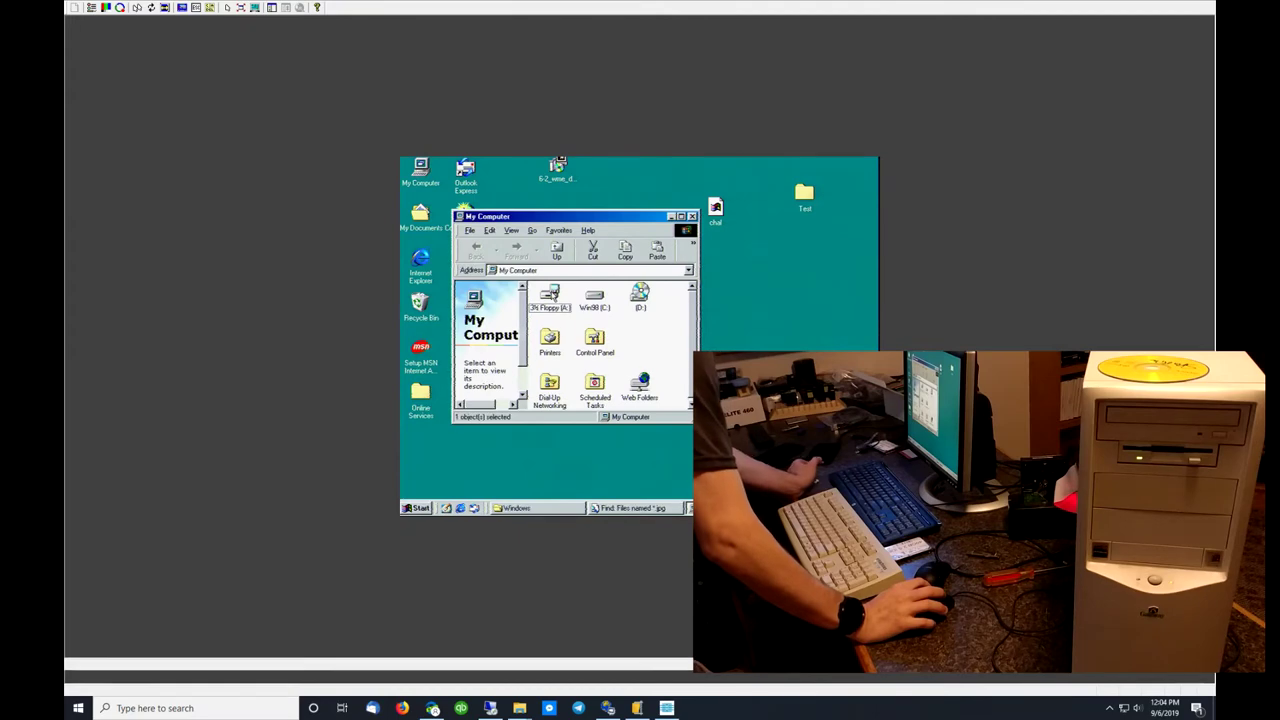
double_click(551, 295)
key("ctrl+a")
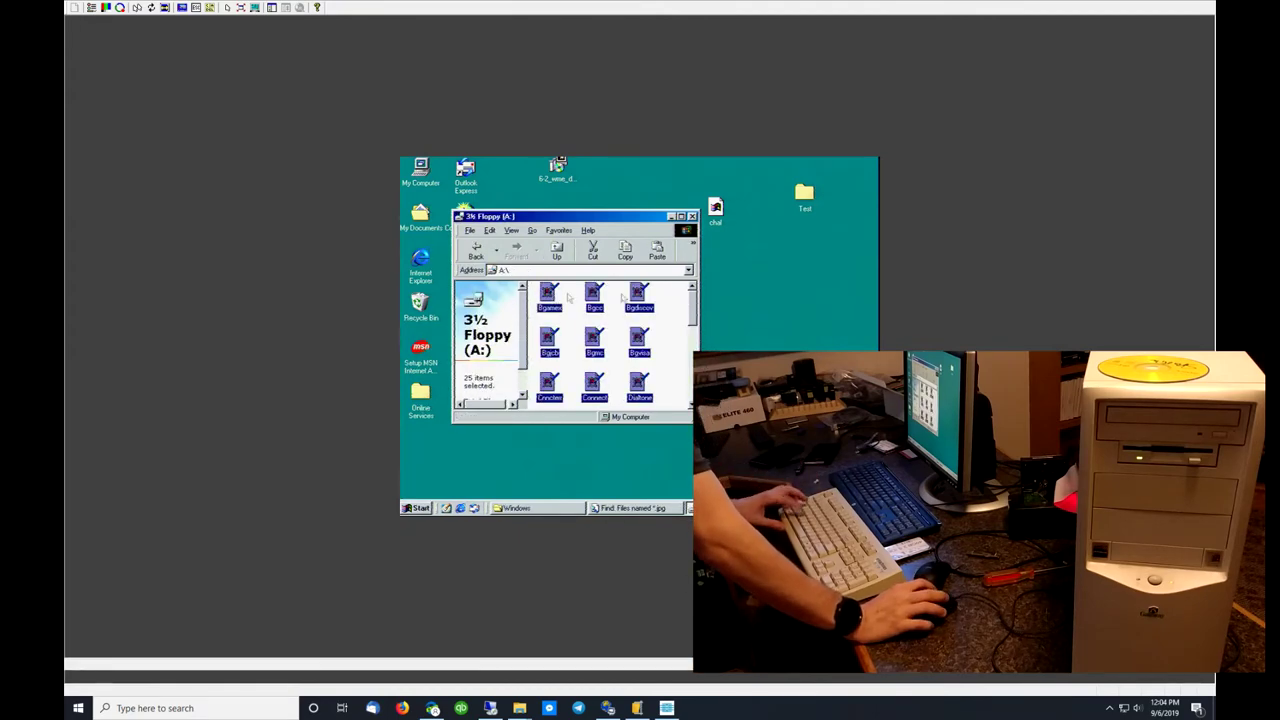
Step: Open the desktop Test folder and send all its files to the Recycle Bin
double_click(804, 194)
key("ctrl+a")
key("Delete")
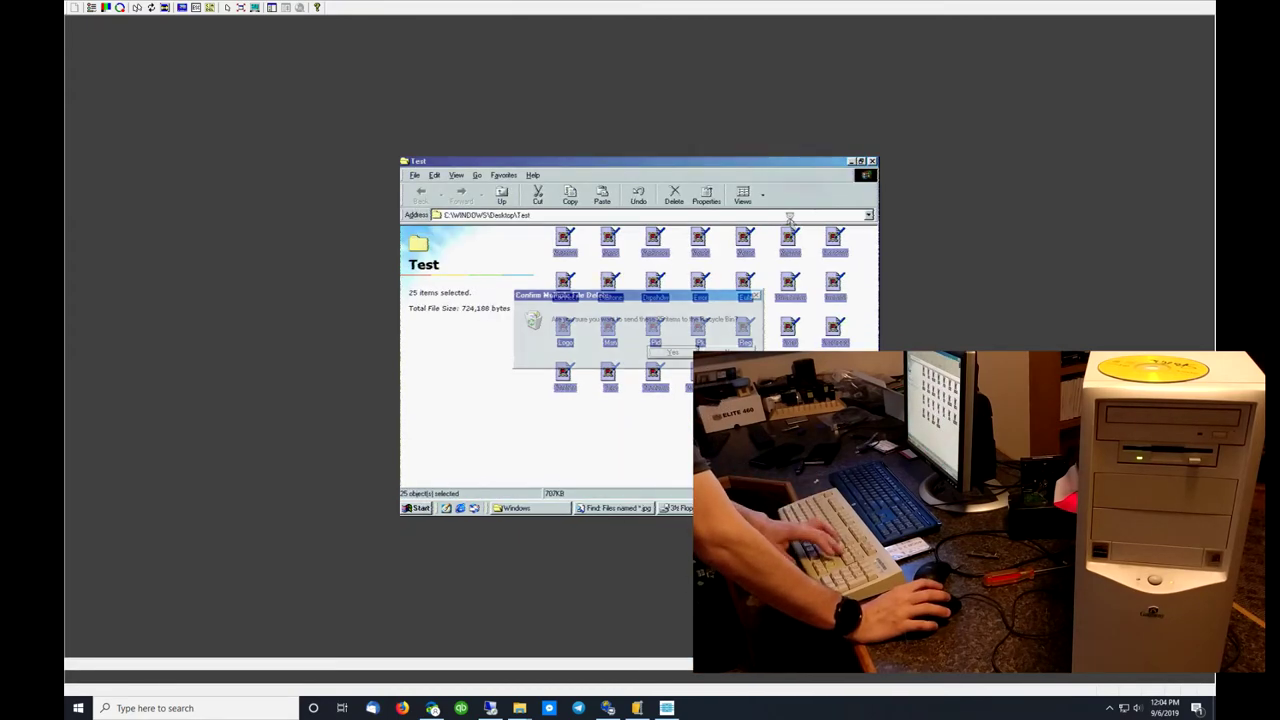
left_click(672, 355)
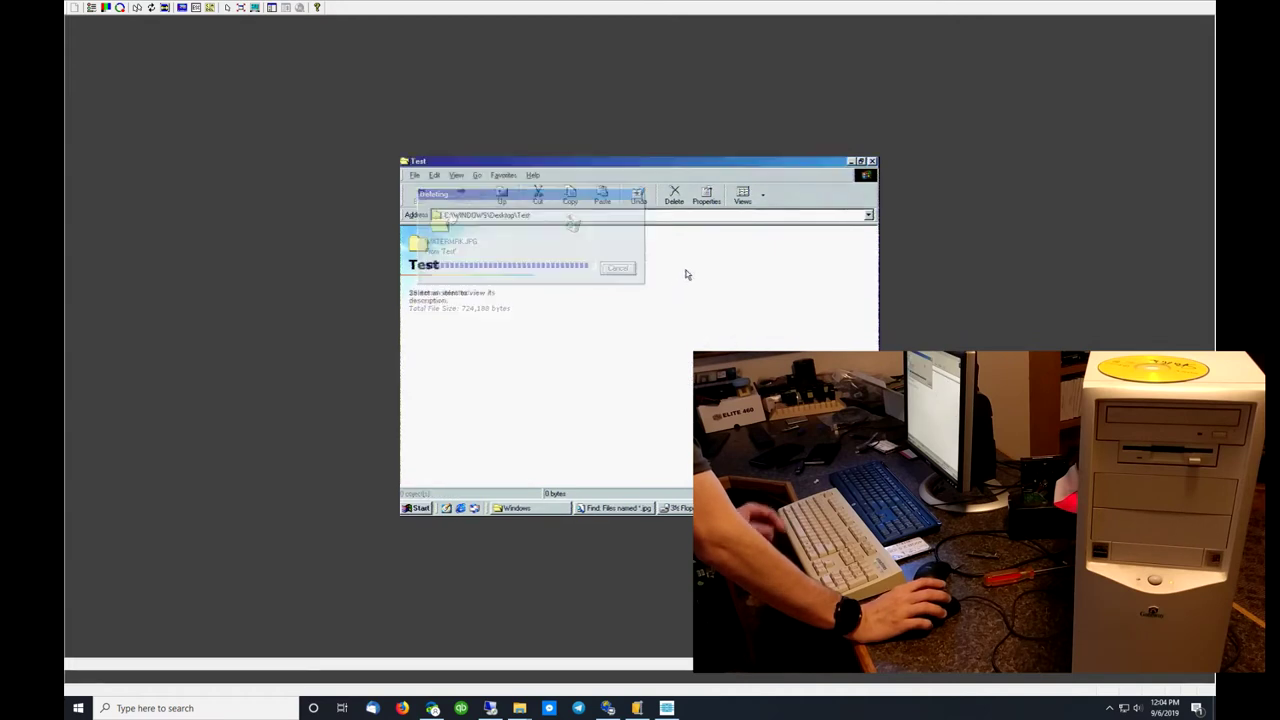
Step: Paste the copied floppy files into the emptied Test folder
right_click(687, 274)
left_click(720, 346)
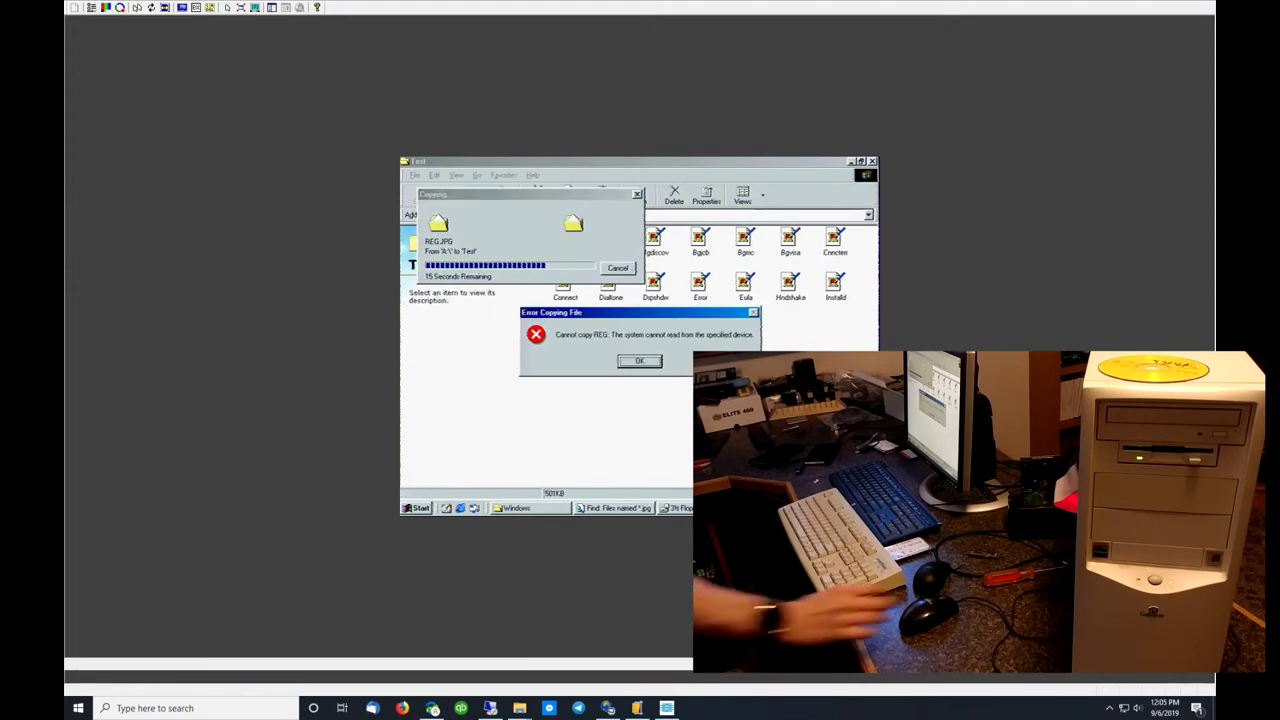
left_click(639, 361)
Step: Try to open a command prompt by running cmd
key("super+r")
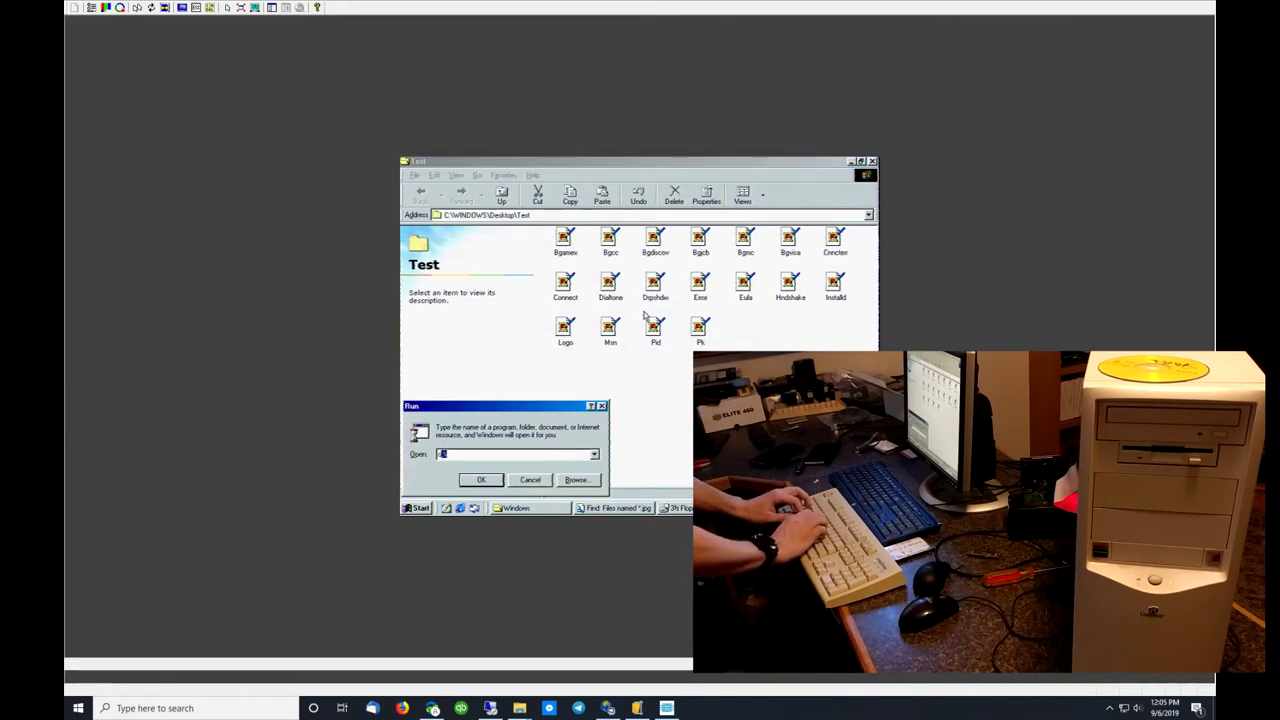
type("cmd")
key("Return")
key("Return")
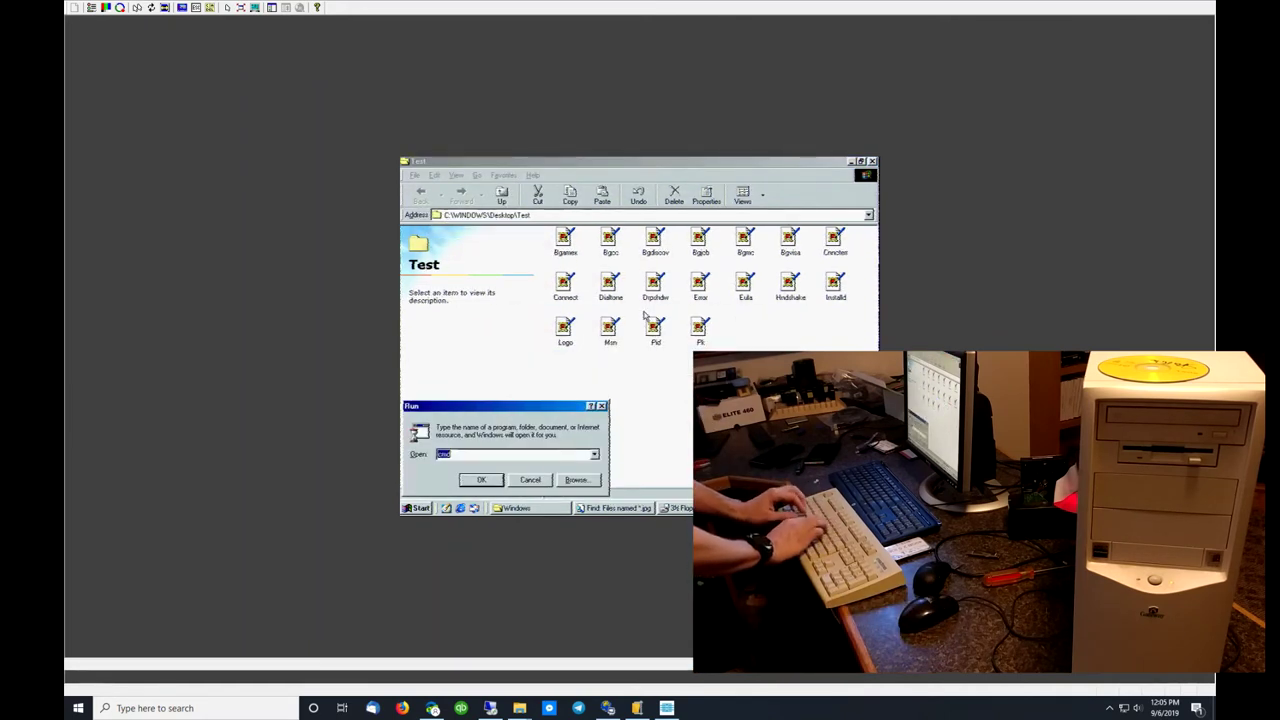
Step: Open an MS-DOS Prompt window
key("super")
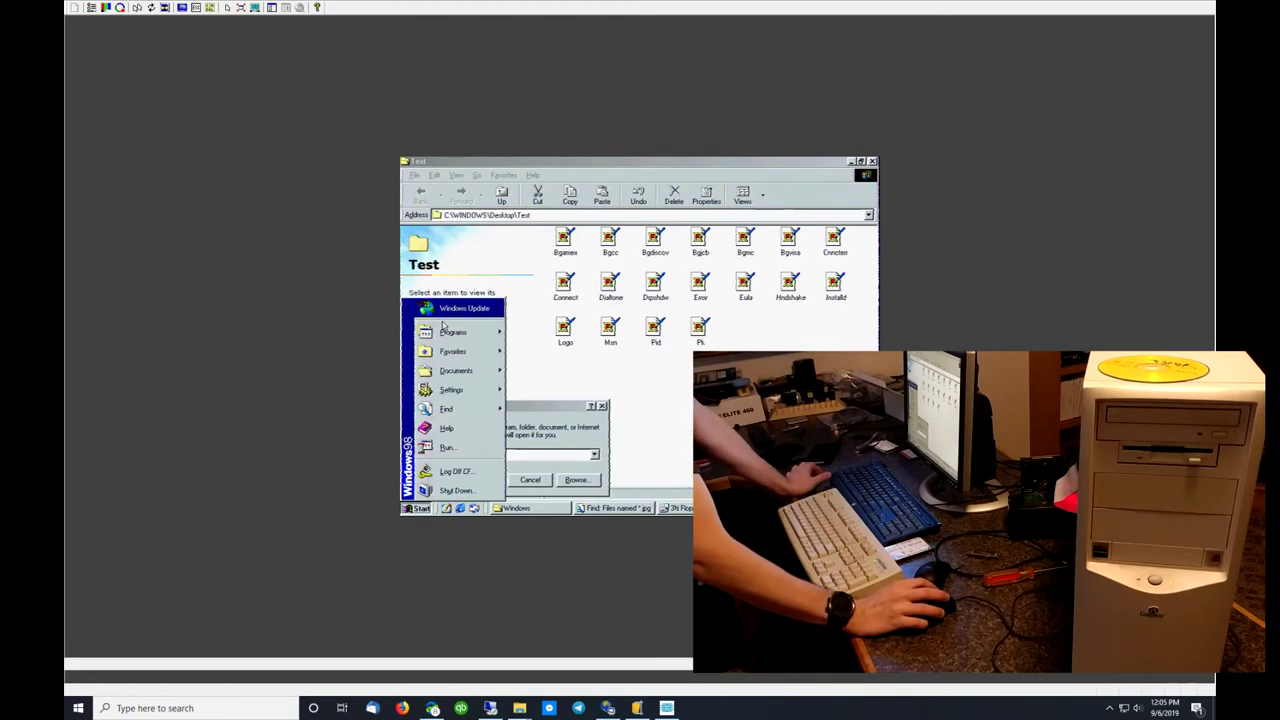
mouse_move(490, 332)
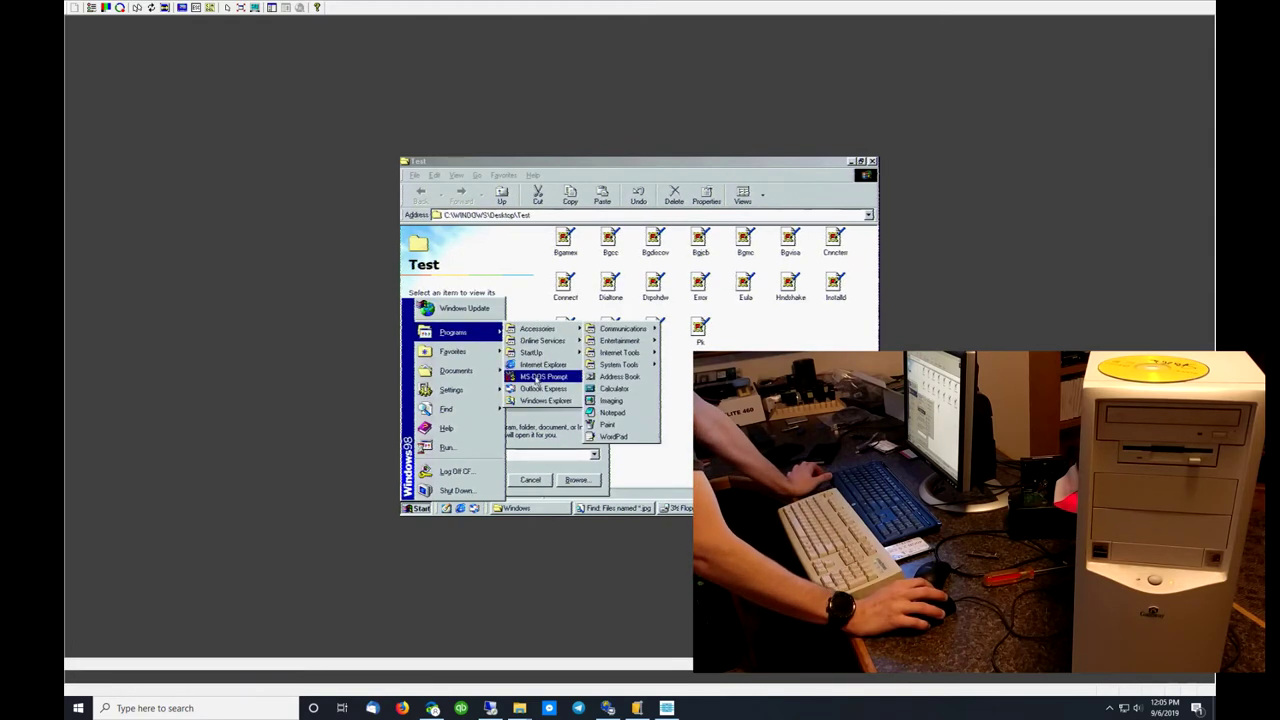
left_click(536, 377)
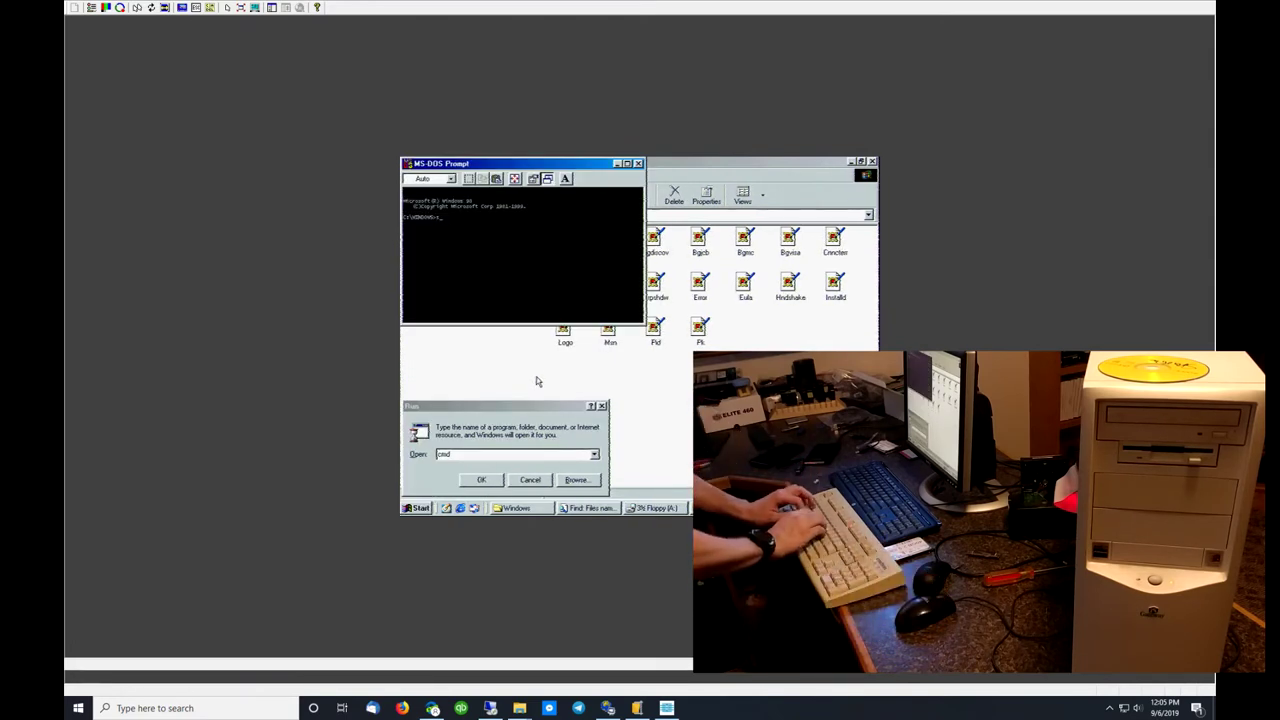
Step: Look up the command-line help for ScanDisk with scandisk ? and scandisk /?
type("/?")
key("Return")
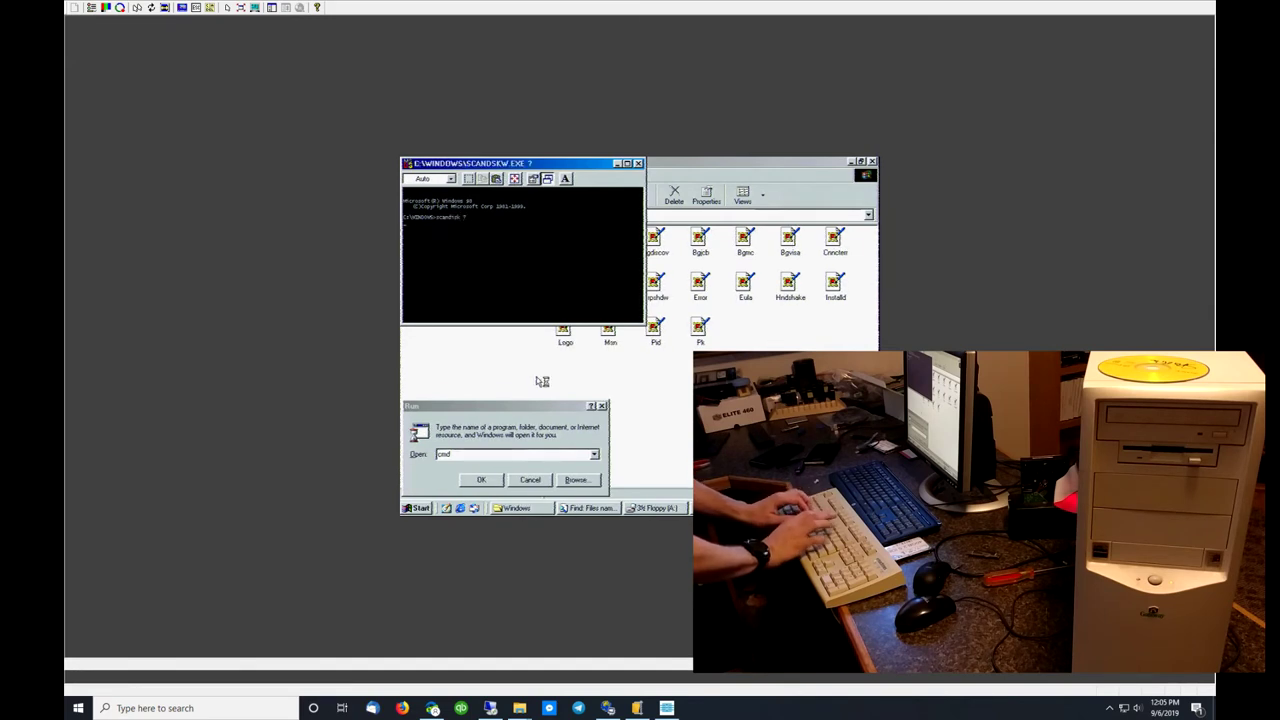
key("Return")
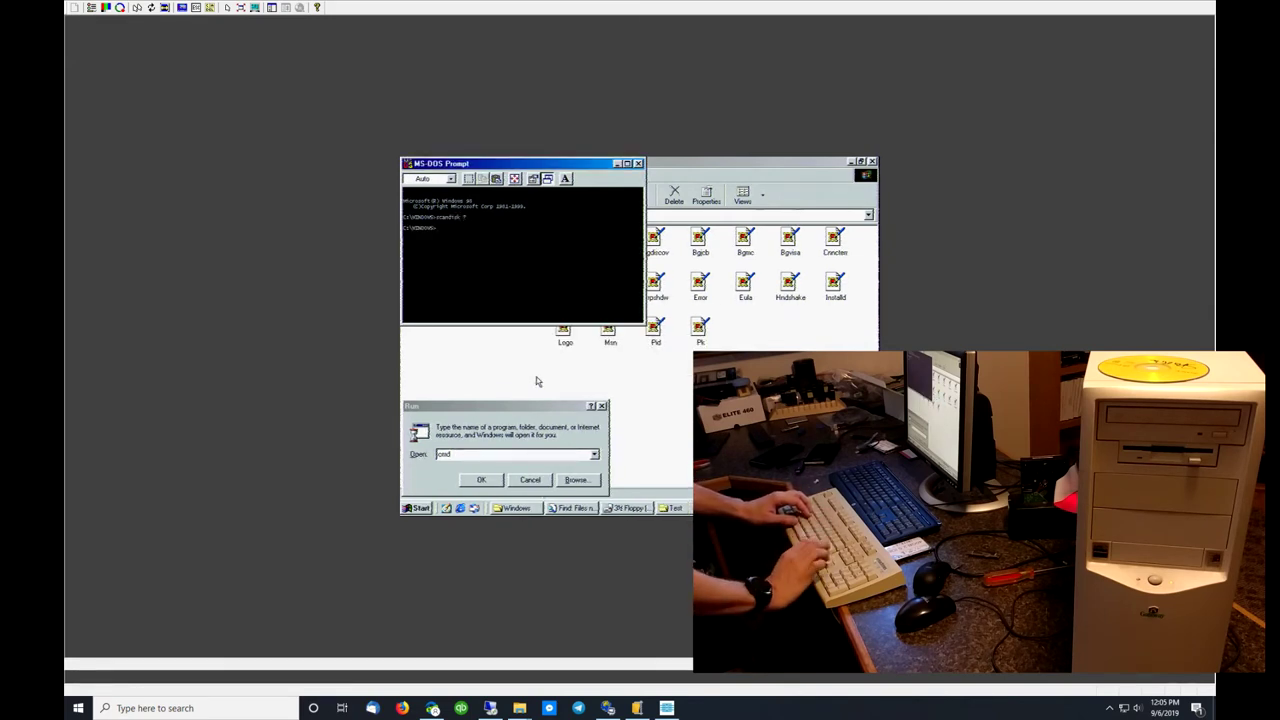
type("scandisk /")
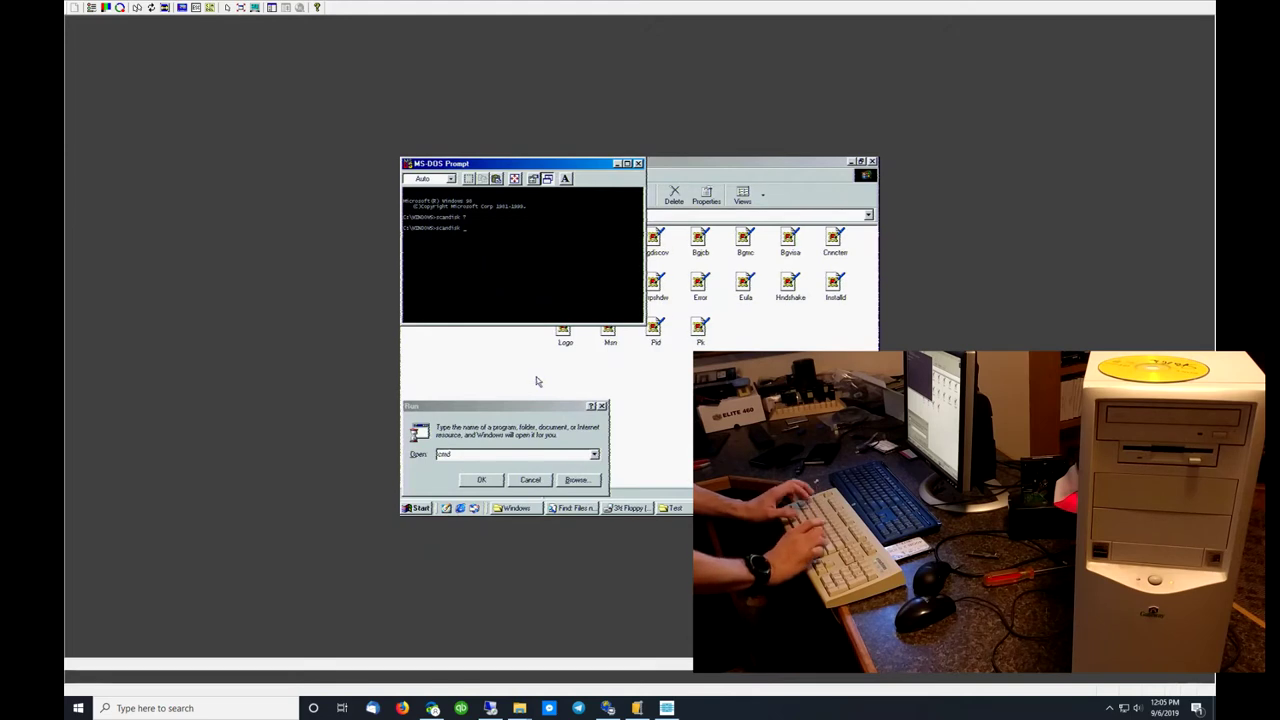
type("?")
key("Return")
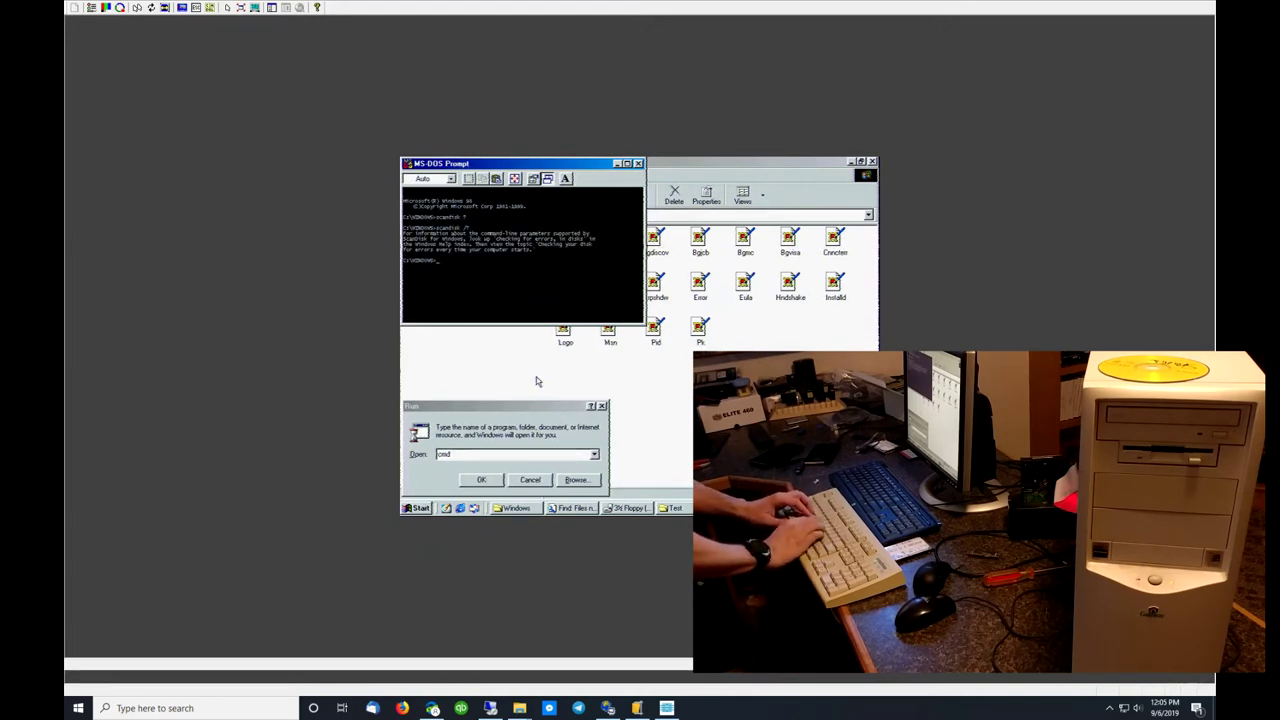
Step: Launch ScanDisk for the floppy drive with the command scandisk a:
type("s")
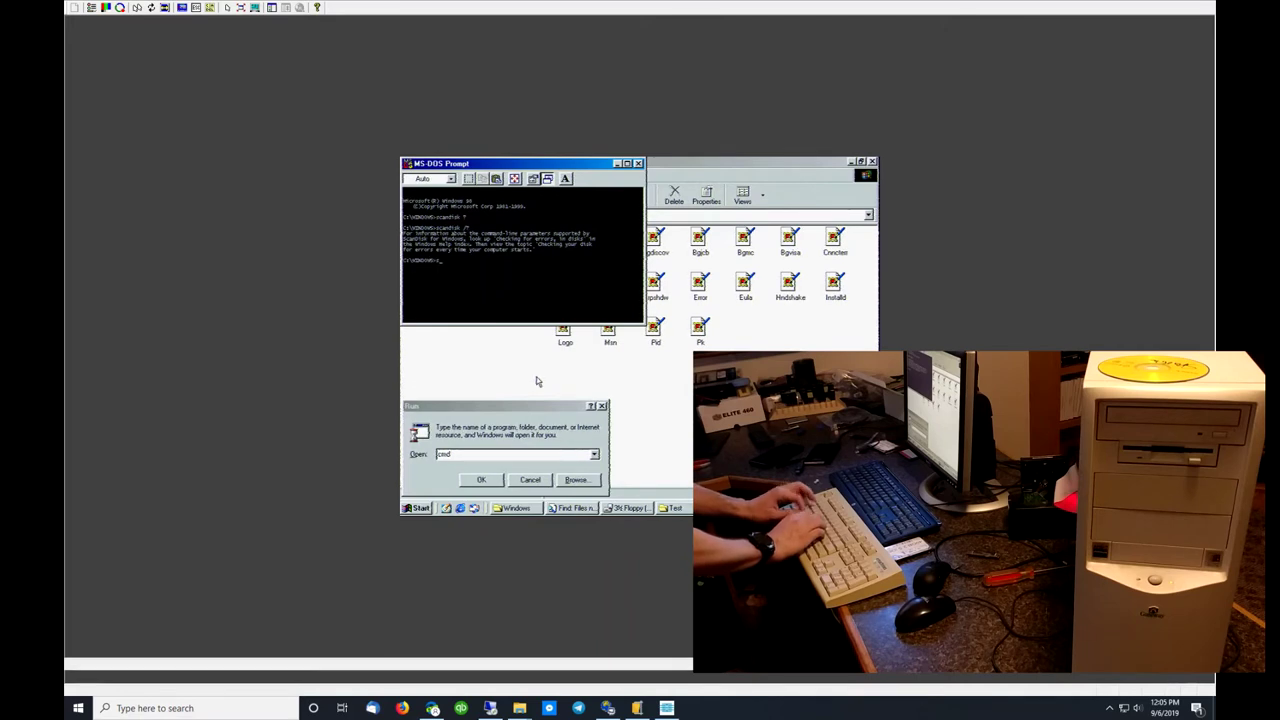
type("candisk a:")
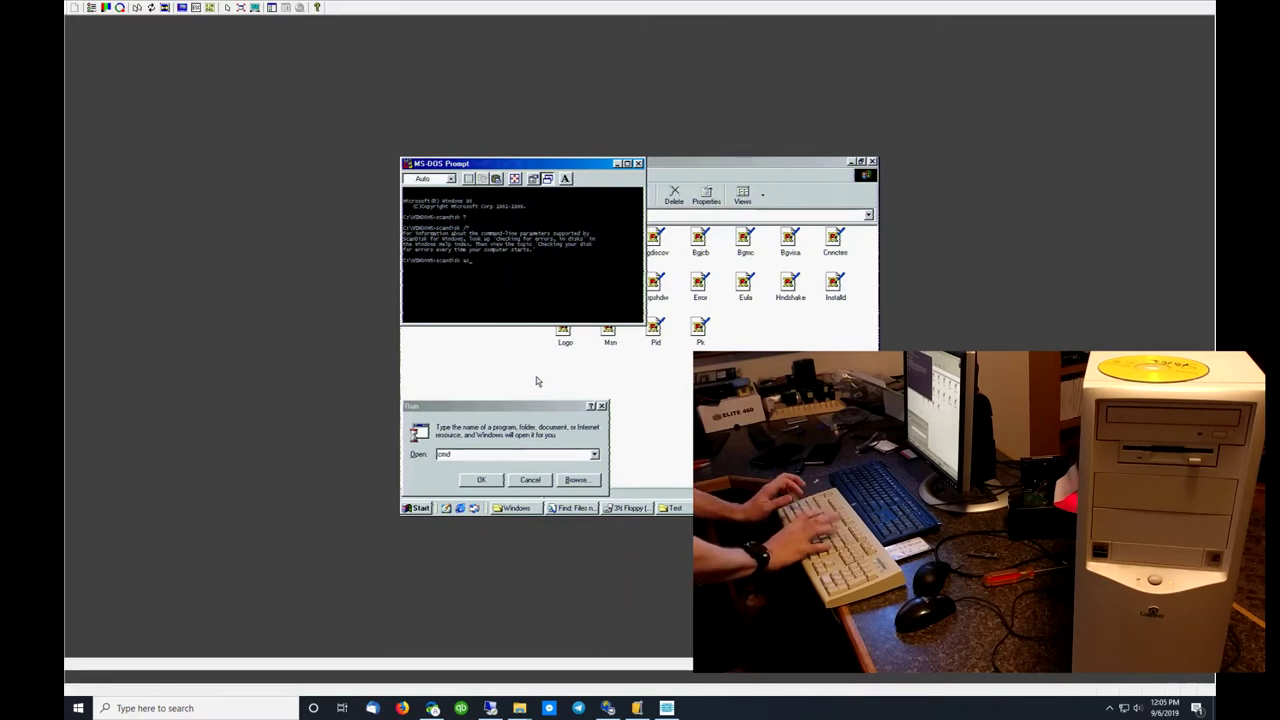
key("Return")
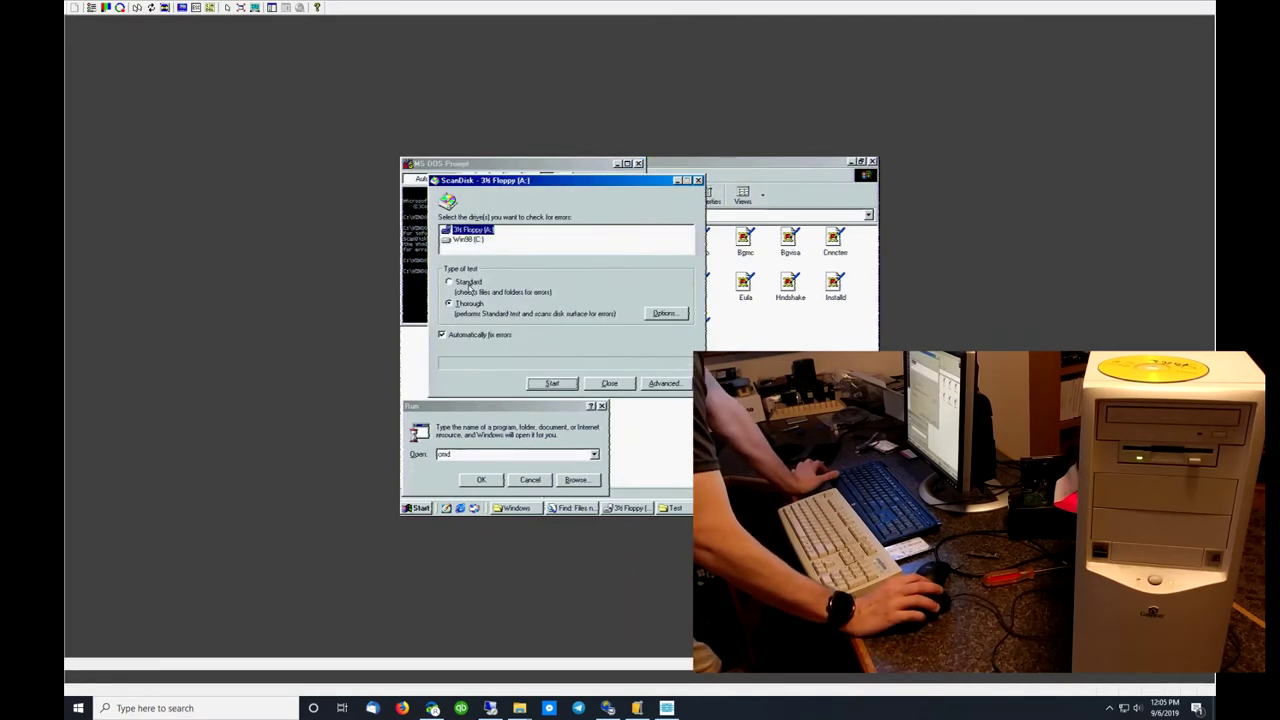
left_click(466, 240)
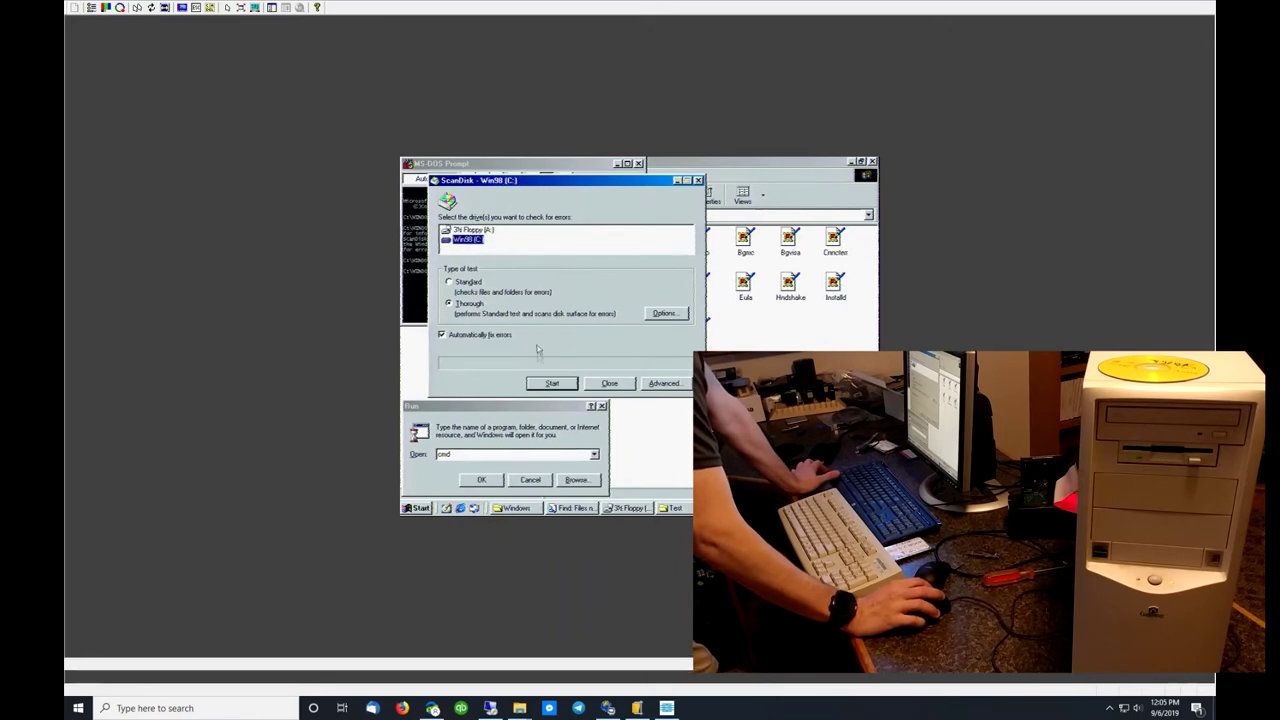
left_click(552, 384)
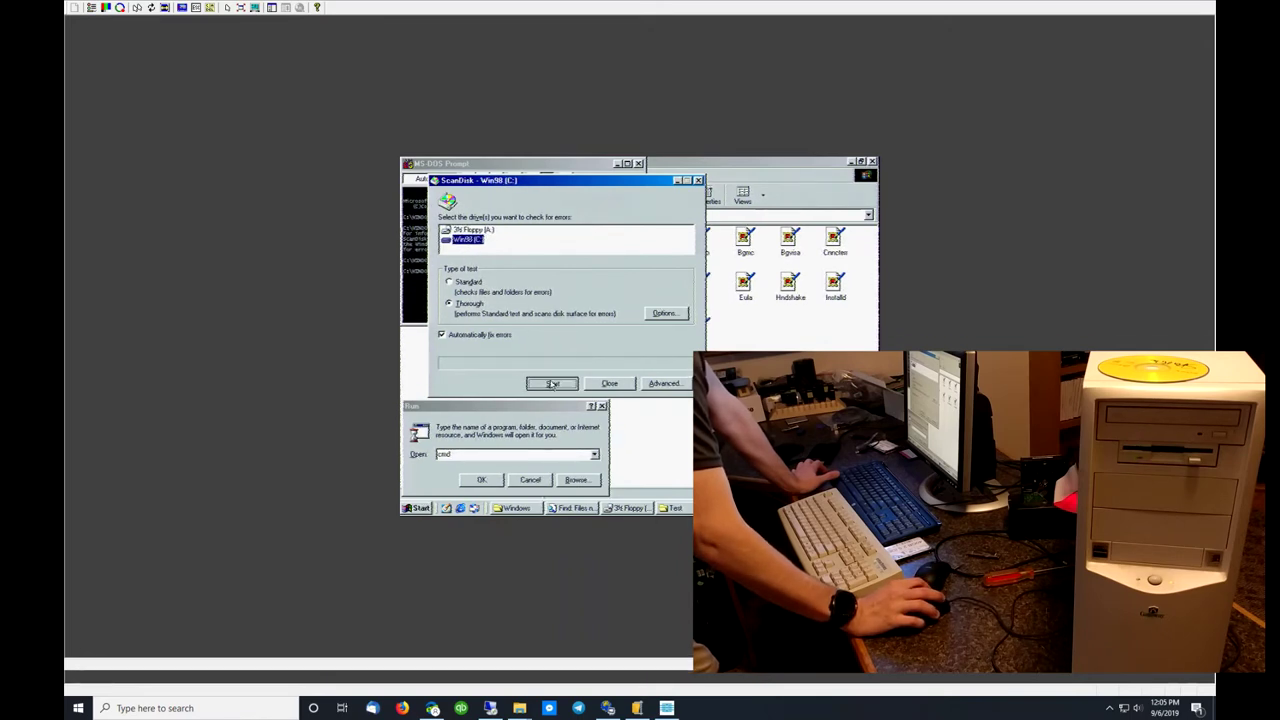
left_click(664, 313)
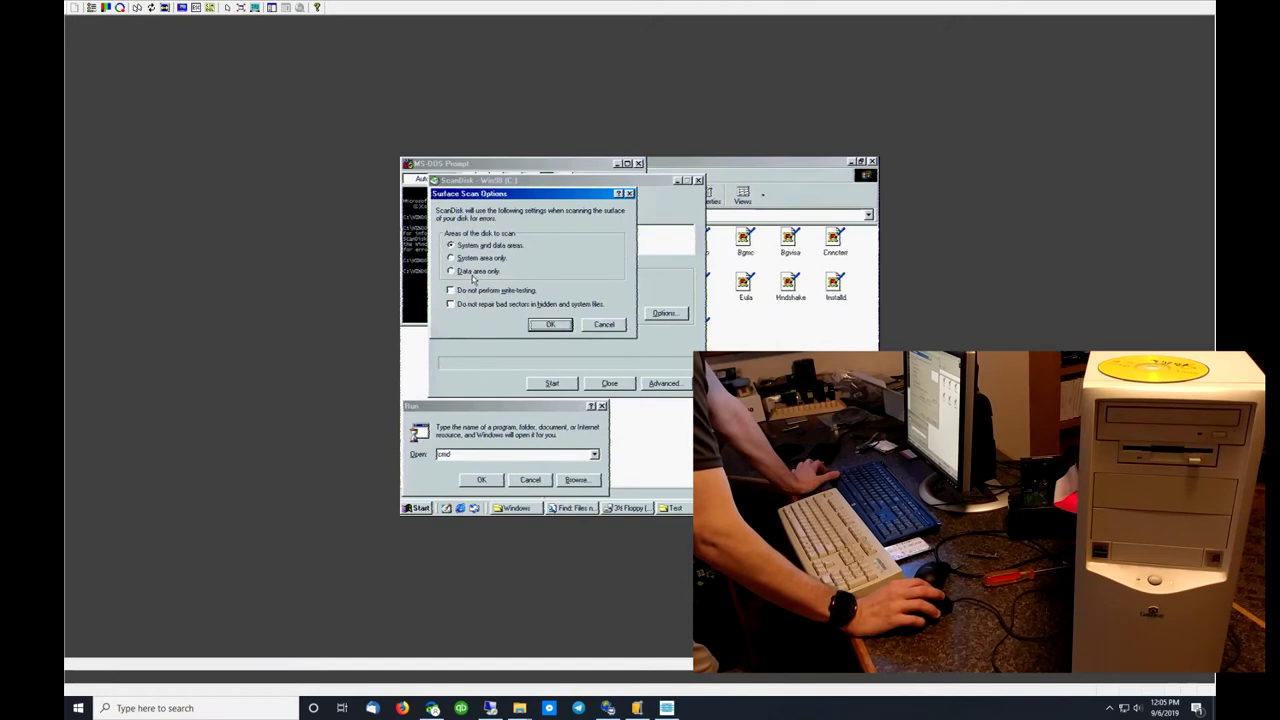
left_click(541, 324)
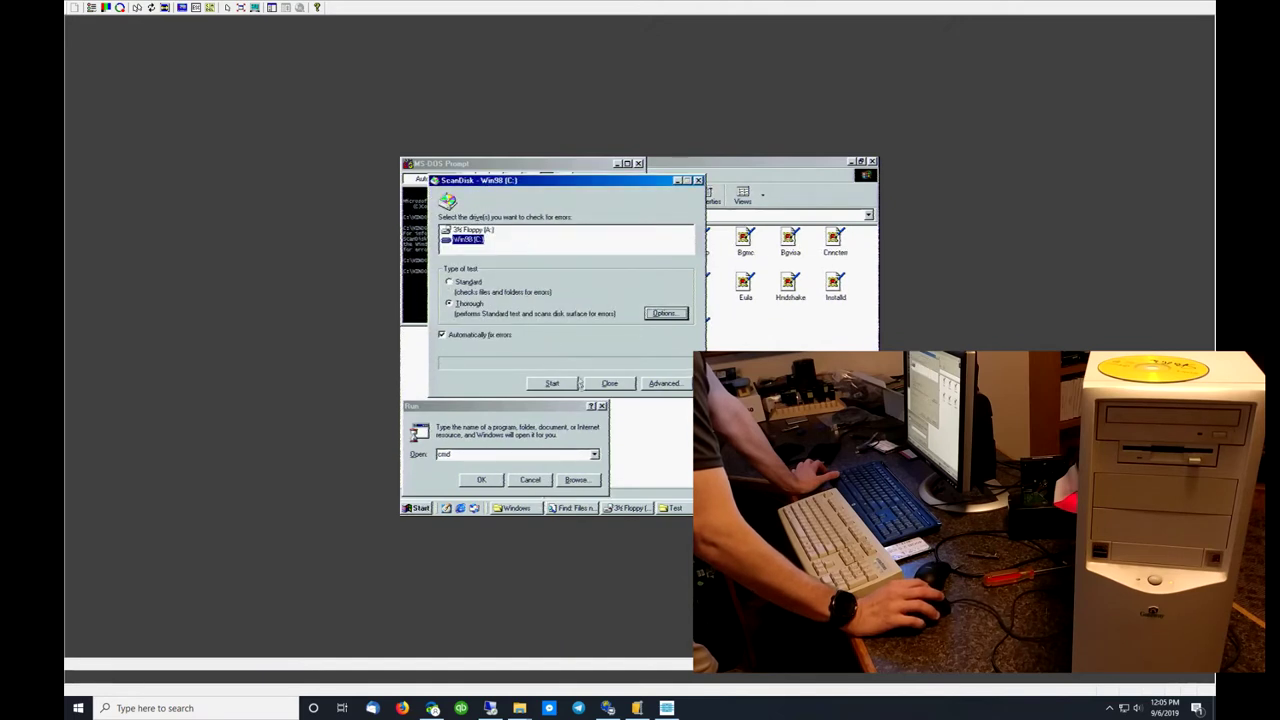
left_click(562, 384)
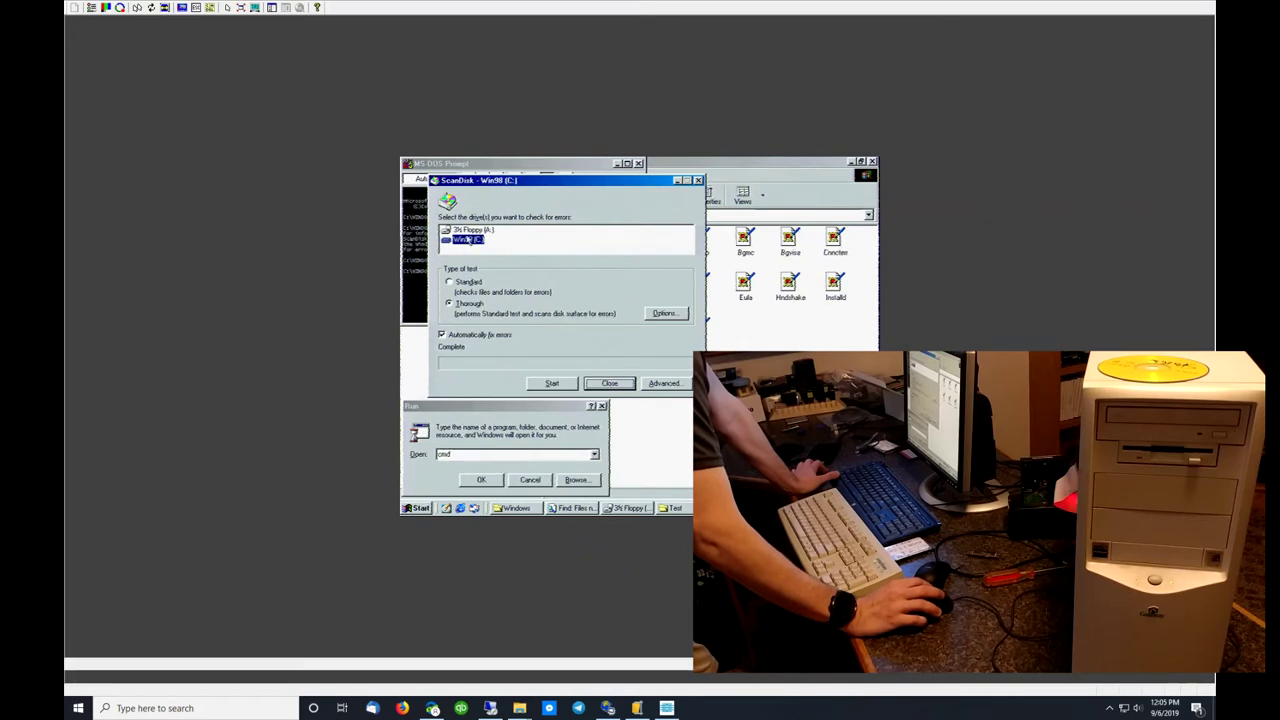
Step: Run a Thorough ScanDisk check with automatic error fixing on 3½ Floppy (A:) and close the results report
left_click(472, 230)
left_click(552, 383)
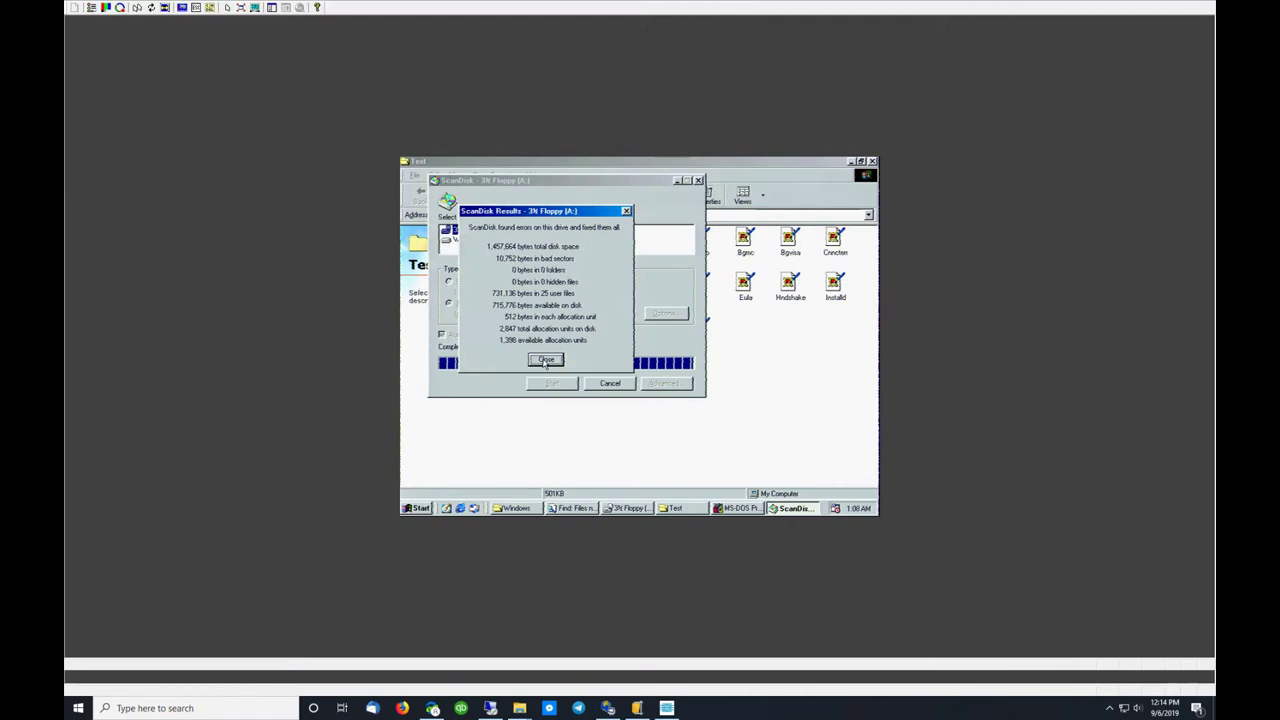
left_click(545, 360)
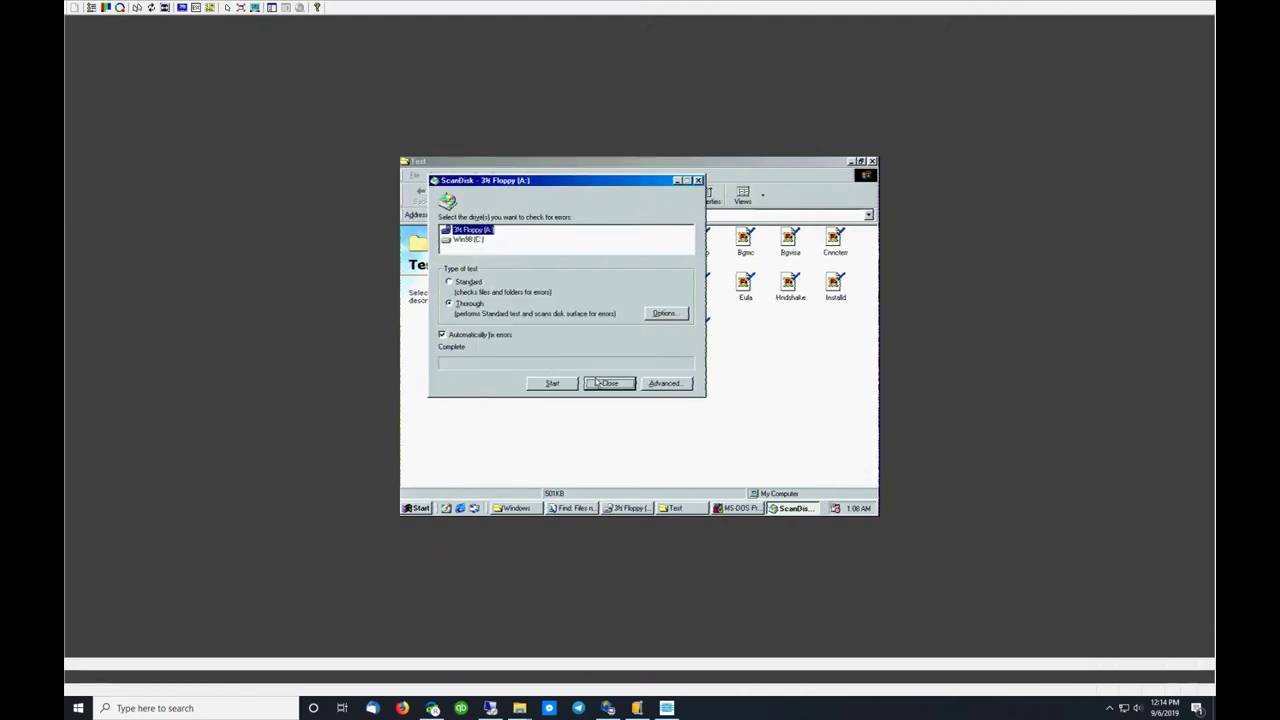
Step: Close ScanDisk and delete all the files in the Test folder
left_click(596, 383)
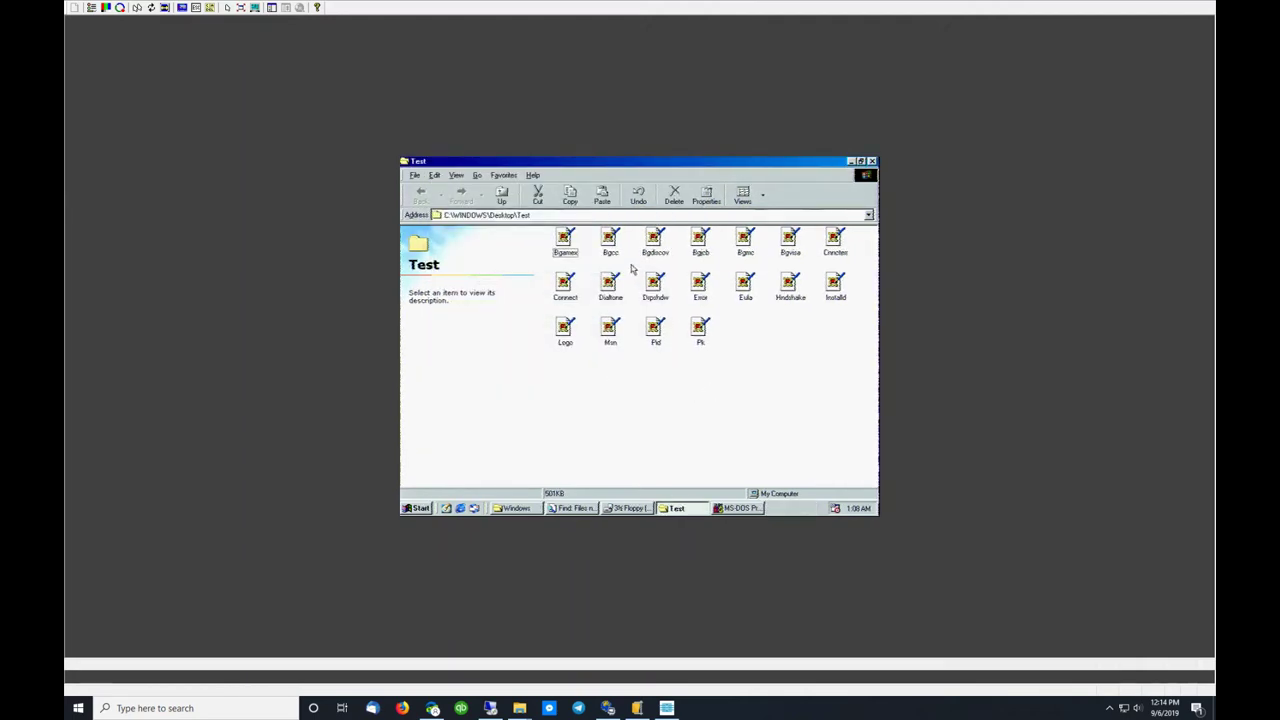
left_click_drag(857, 360, 505, 226)
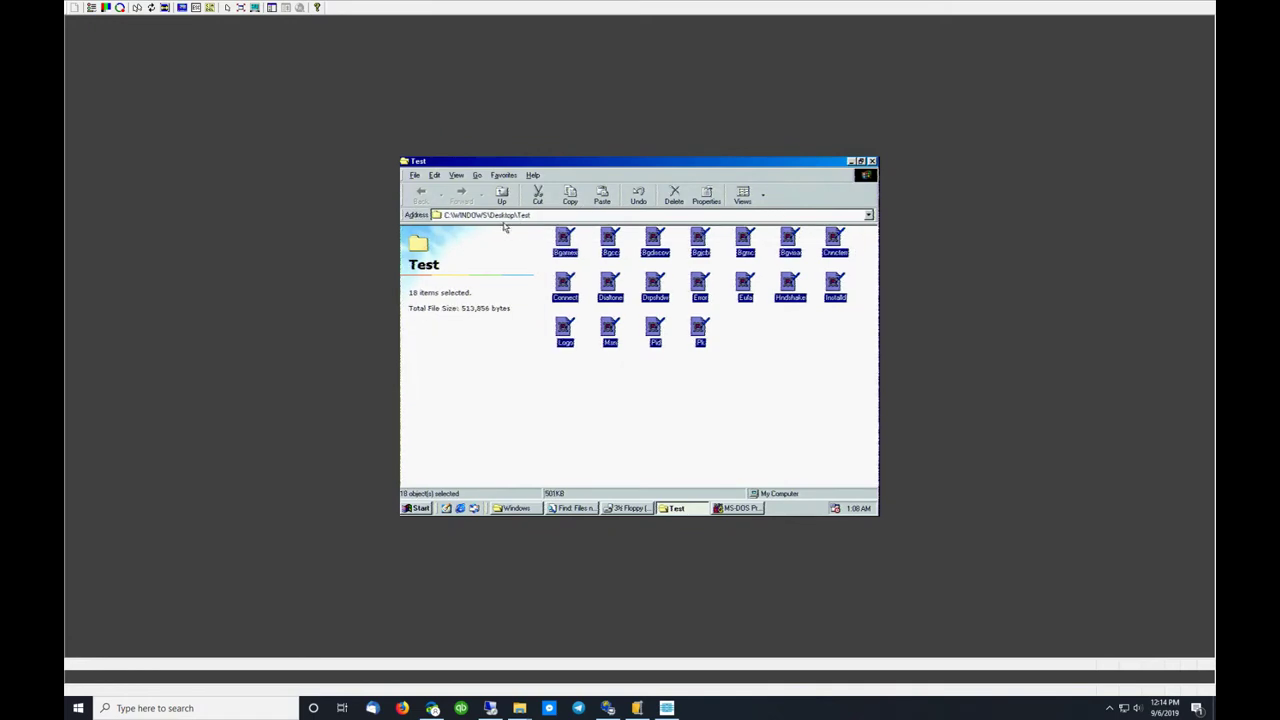
key("Delete")
key("Return")
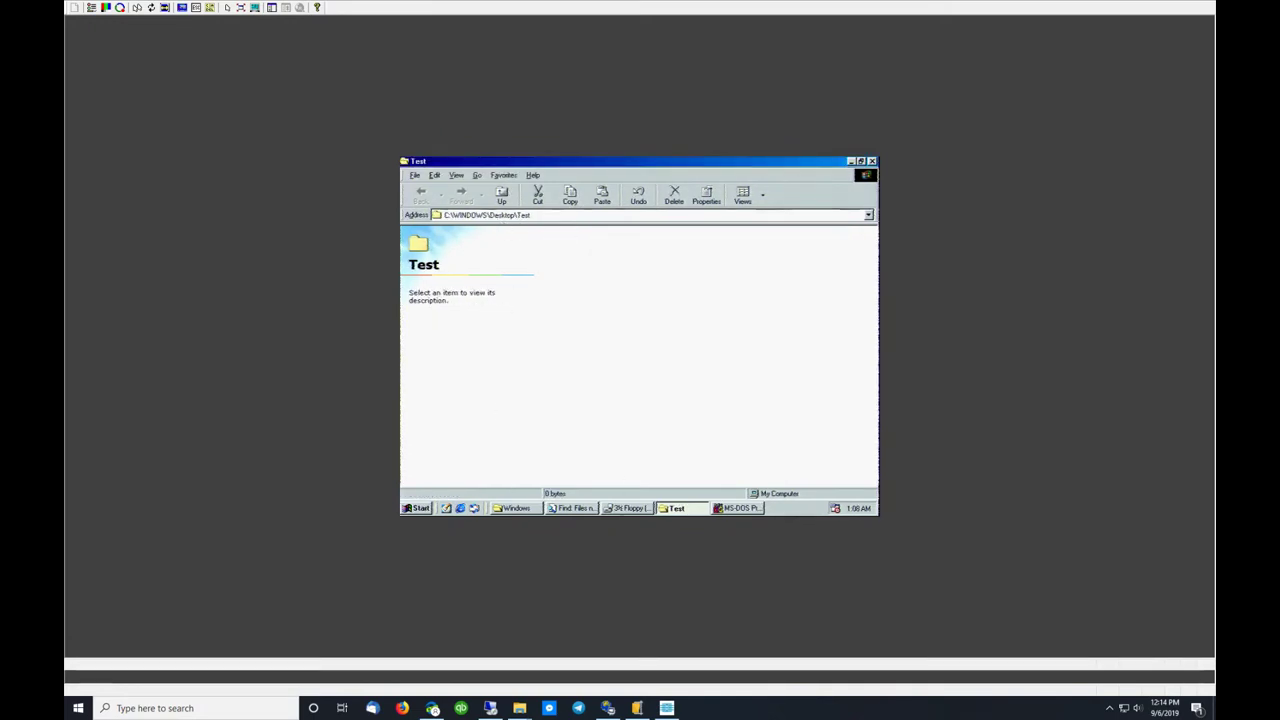
Step: Try to paste the previously copied floppy files into the empty Test folder
left_click(627, 508)
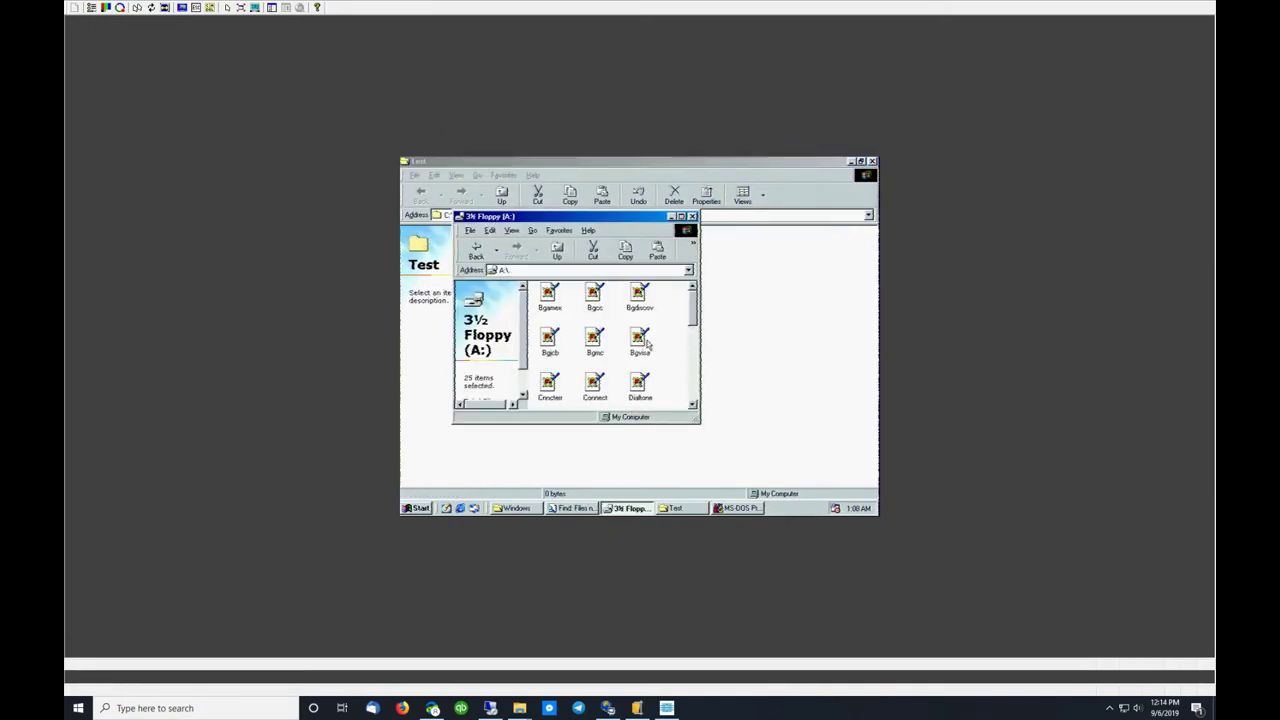
left_click(762, 302)
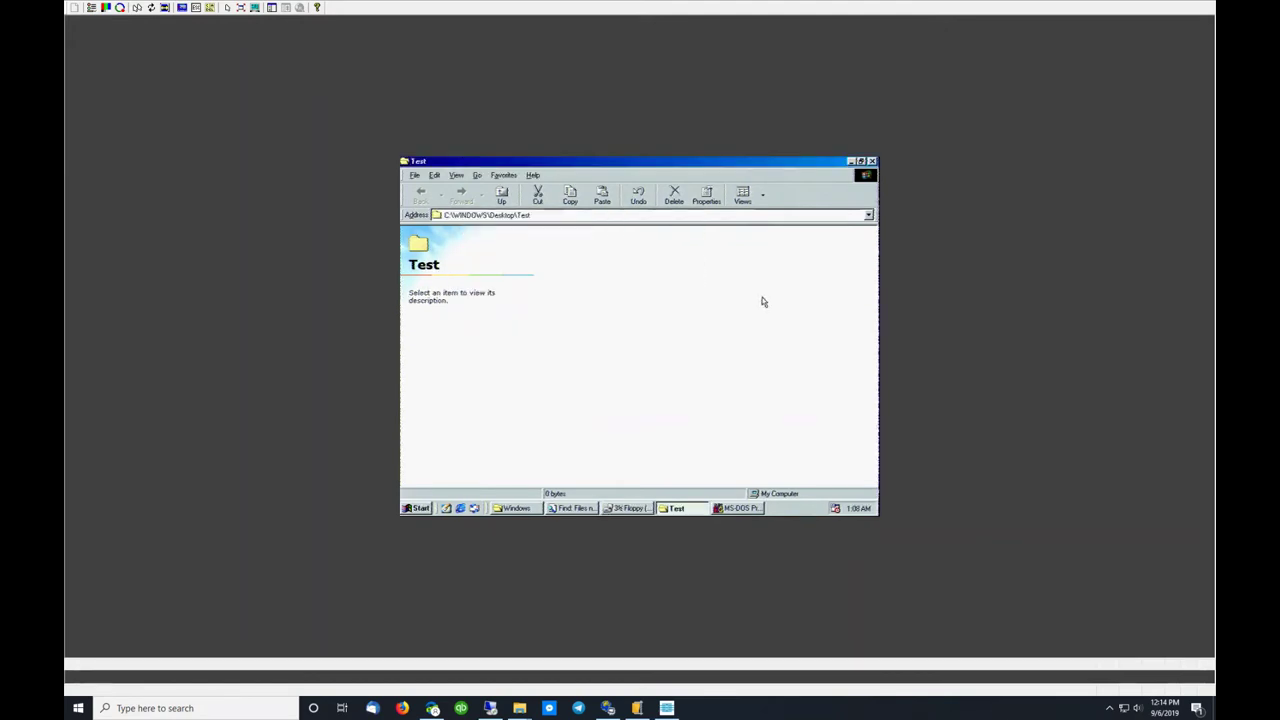
key("ctrl+v")
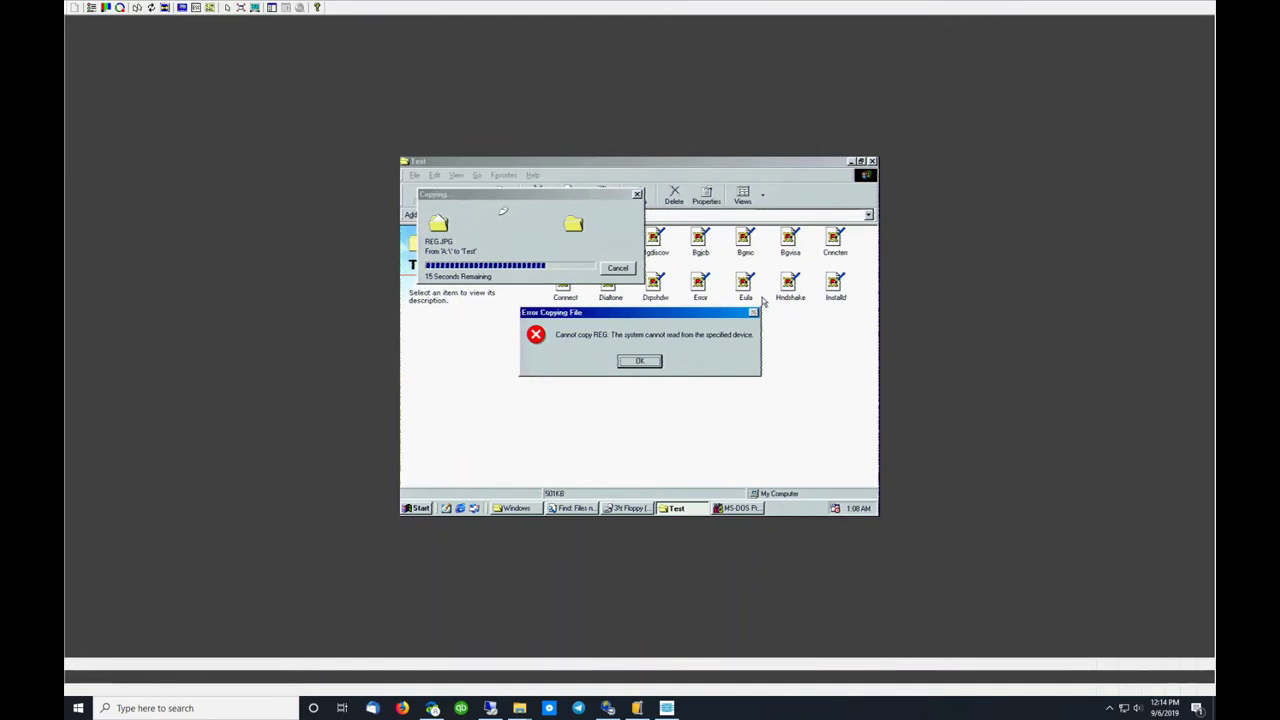
left_click(639, 361)
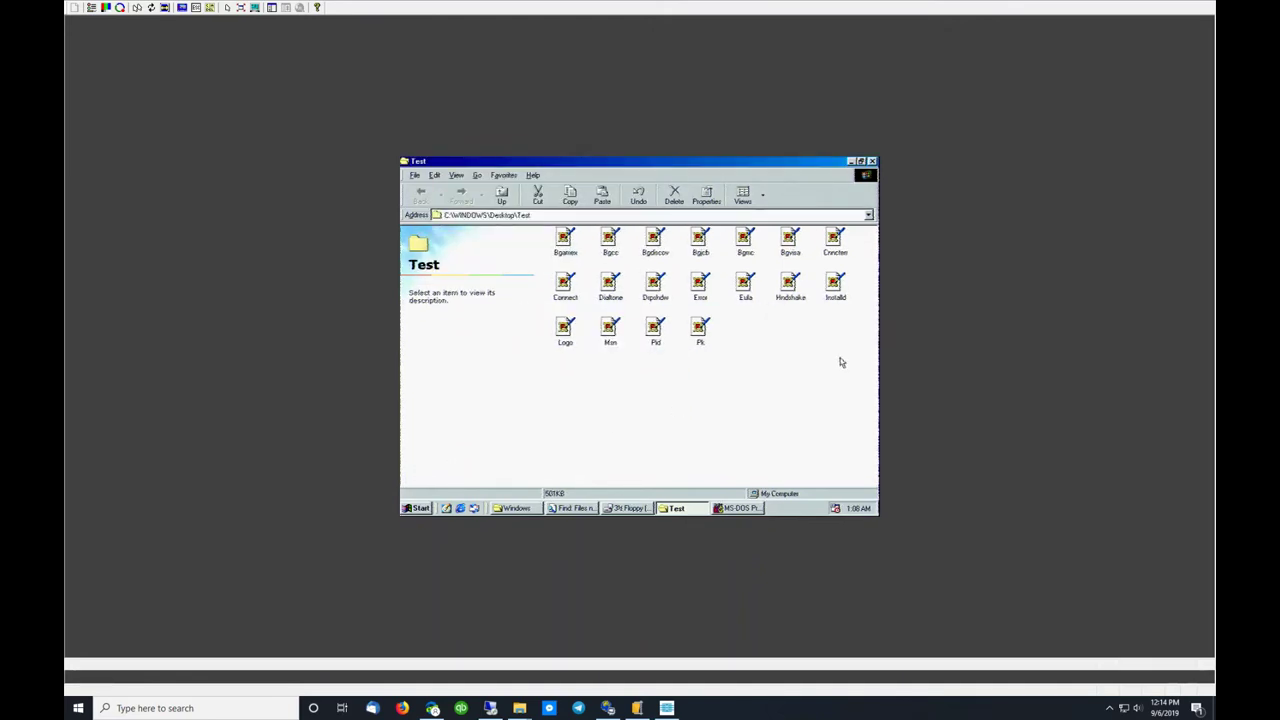
Step: Clear the Test folder again by deleting every file just pasted into it
left_click_drag(840, 360, 557, 245)
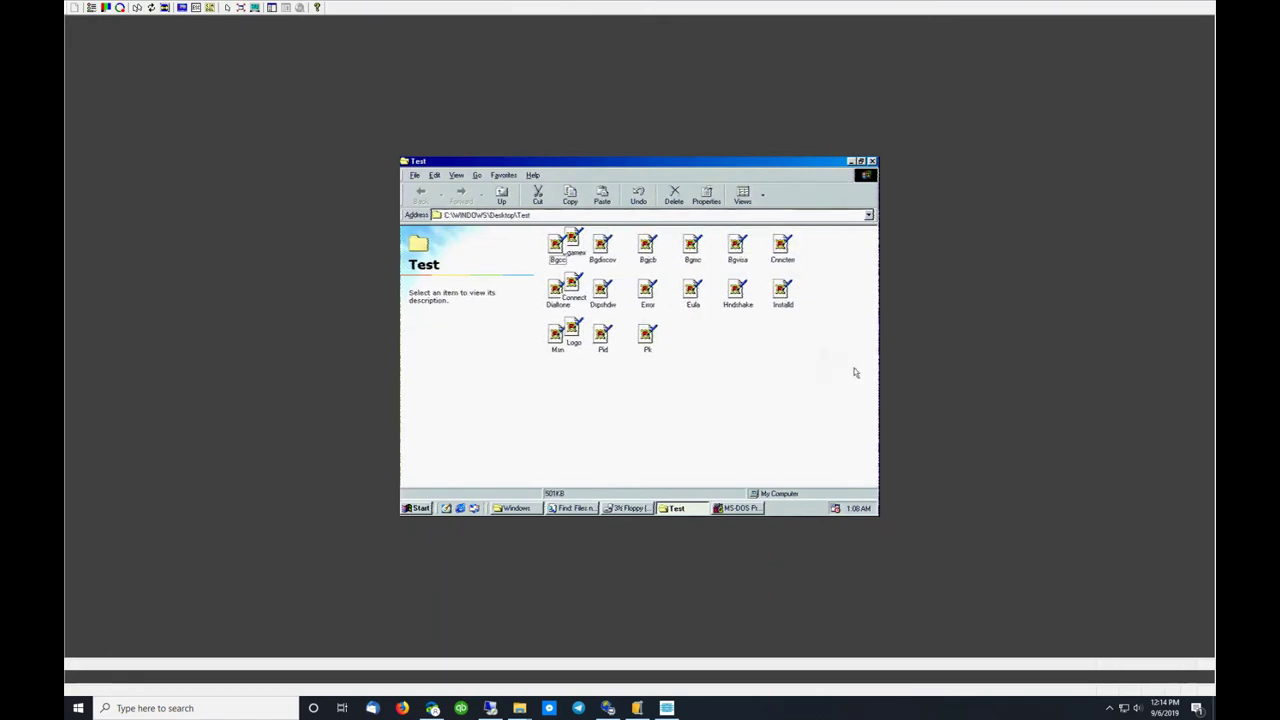
left_click_drag(851, 369, 523, 219)
key("Delete")
key("Return")
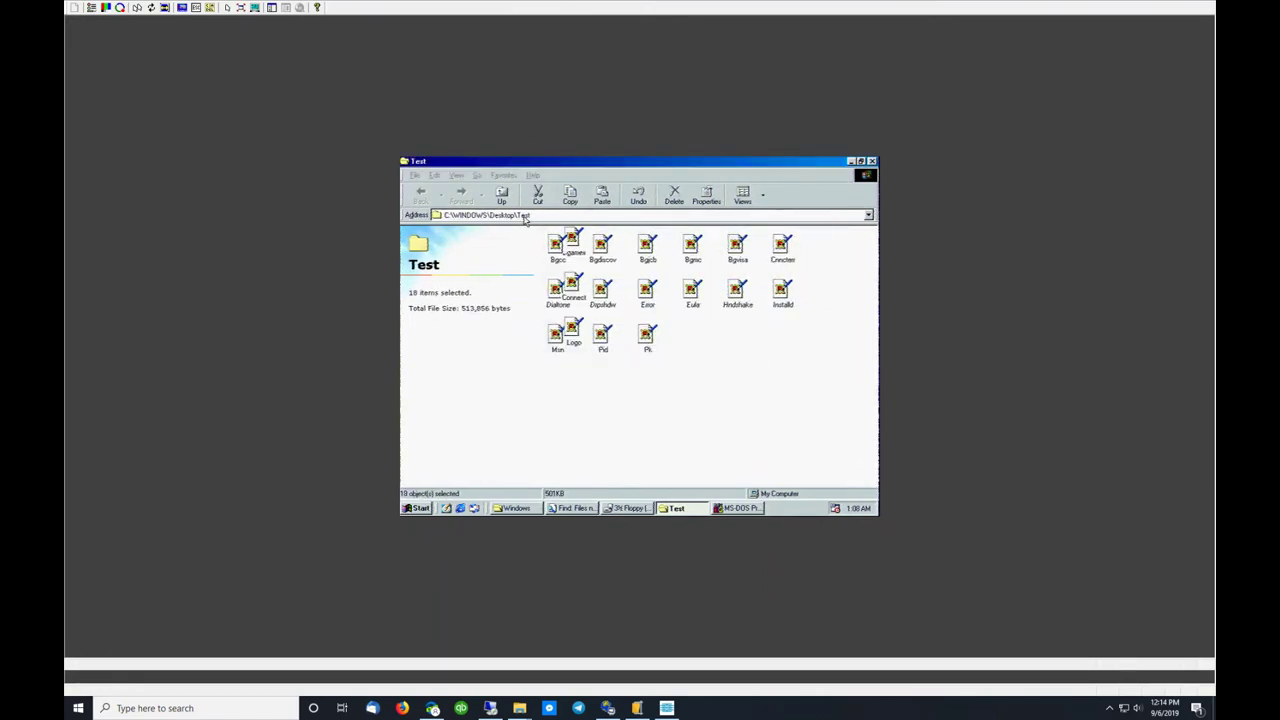
Step: Shut down Windows 98 so the machine can boot into SpinRite
left_click(420, 508)
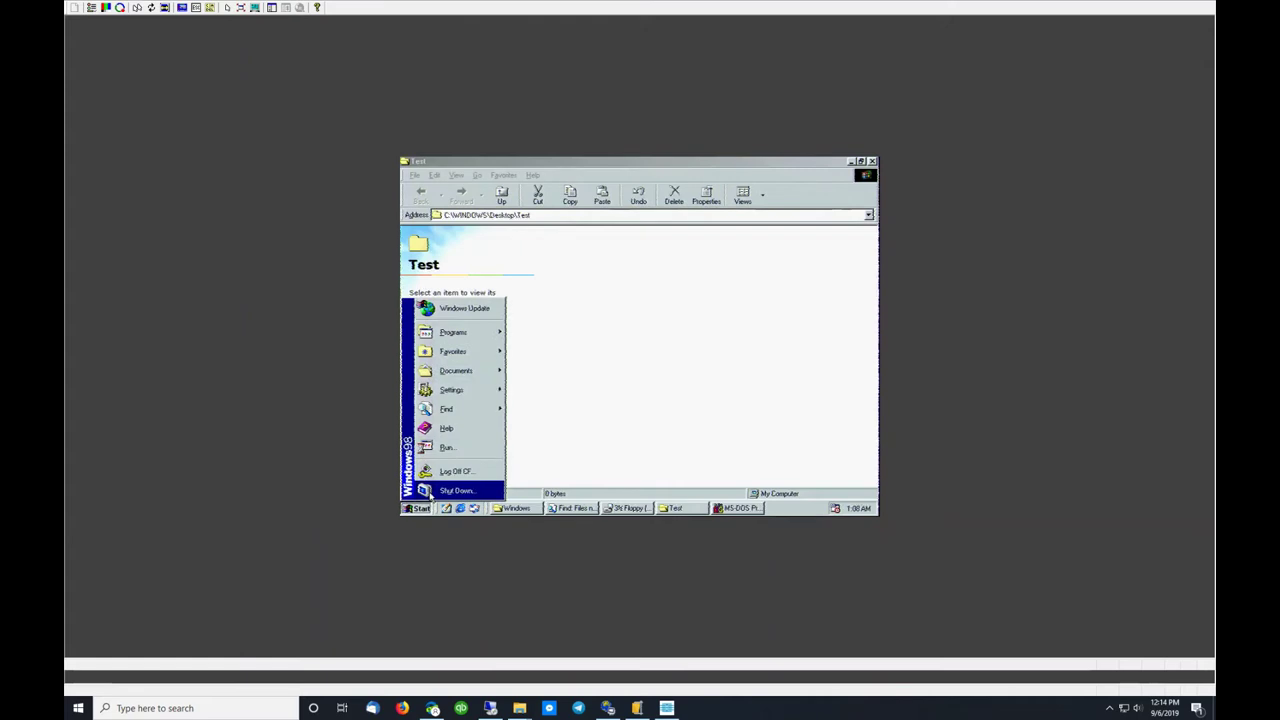
left_click(445, 489)
left_click(589, 353)
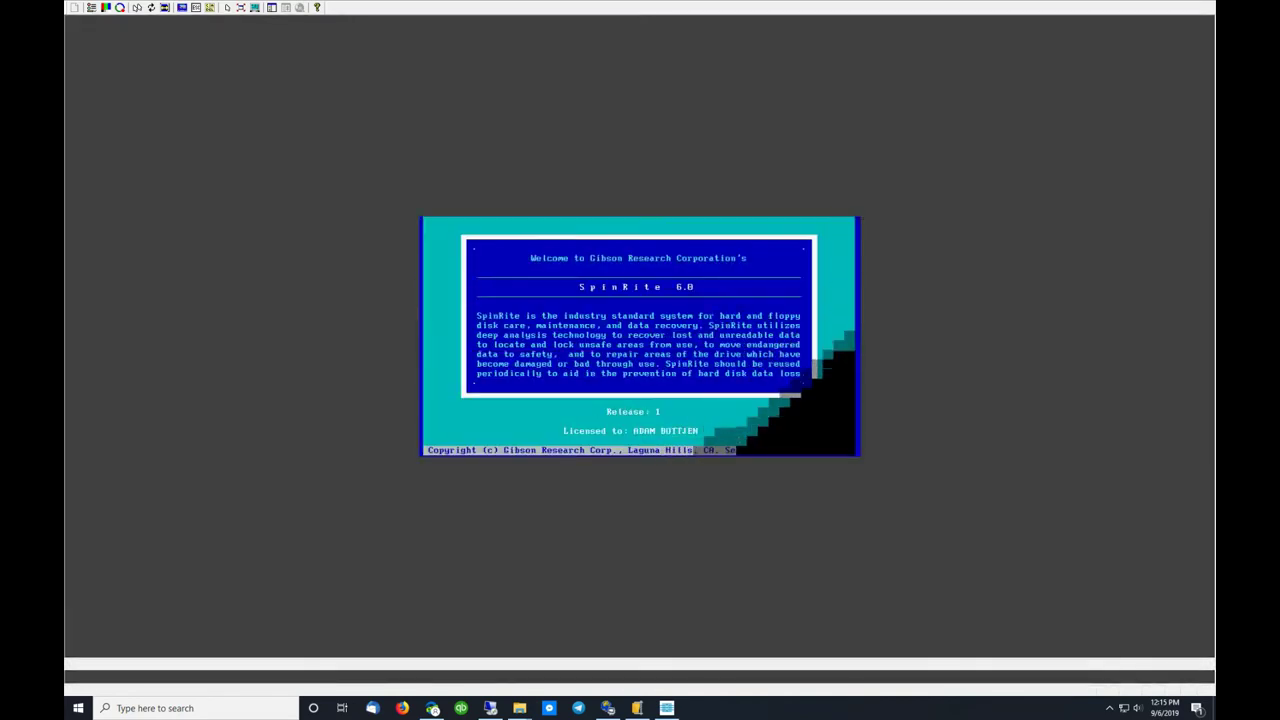
Step: Select the Dos A: floppy drive in SpinRite and run a level 2 operation on it
key("Return")
key("2")
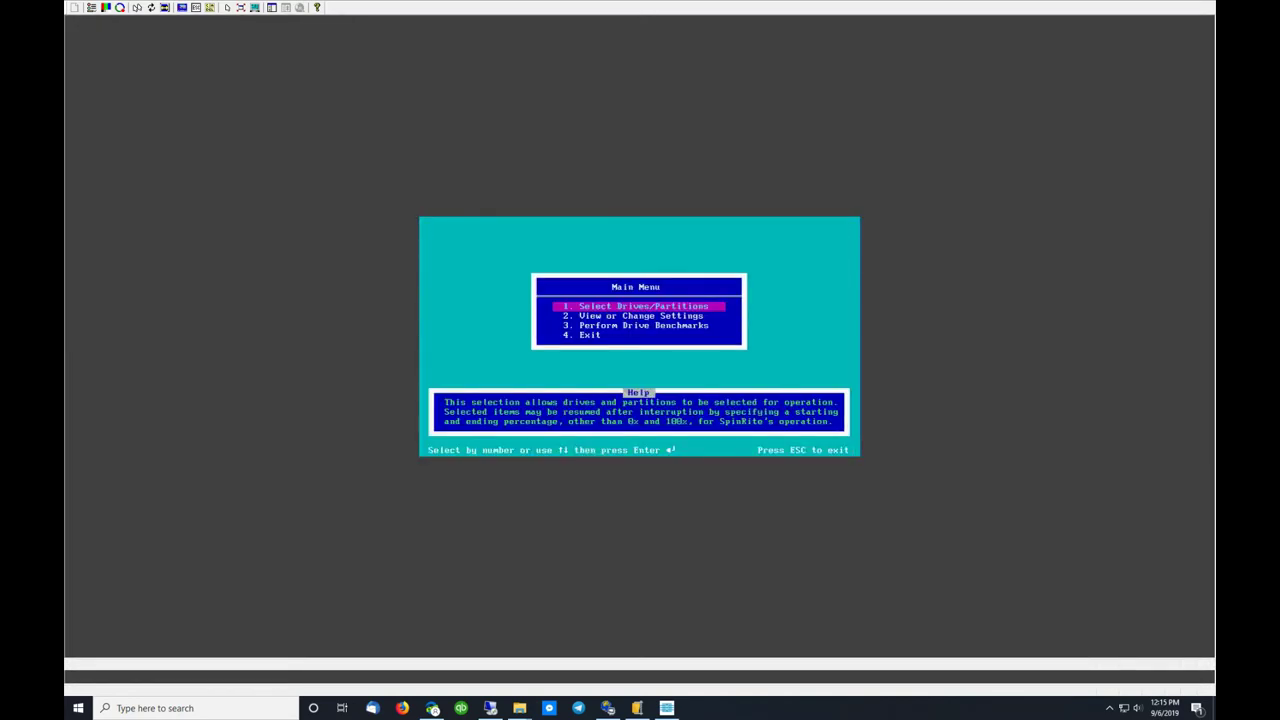
key("Return")
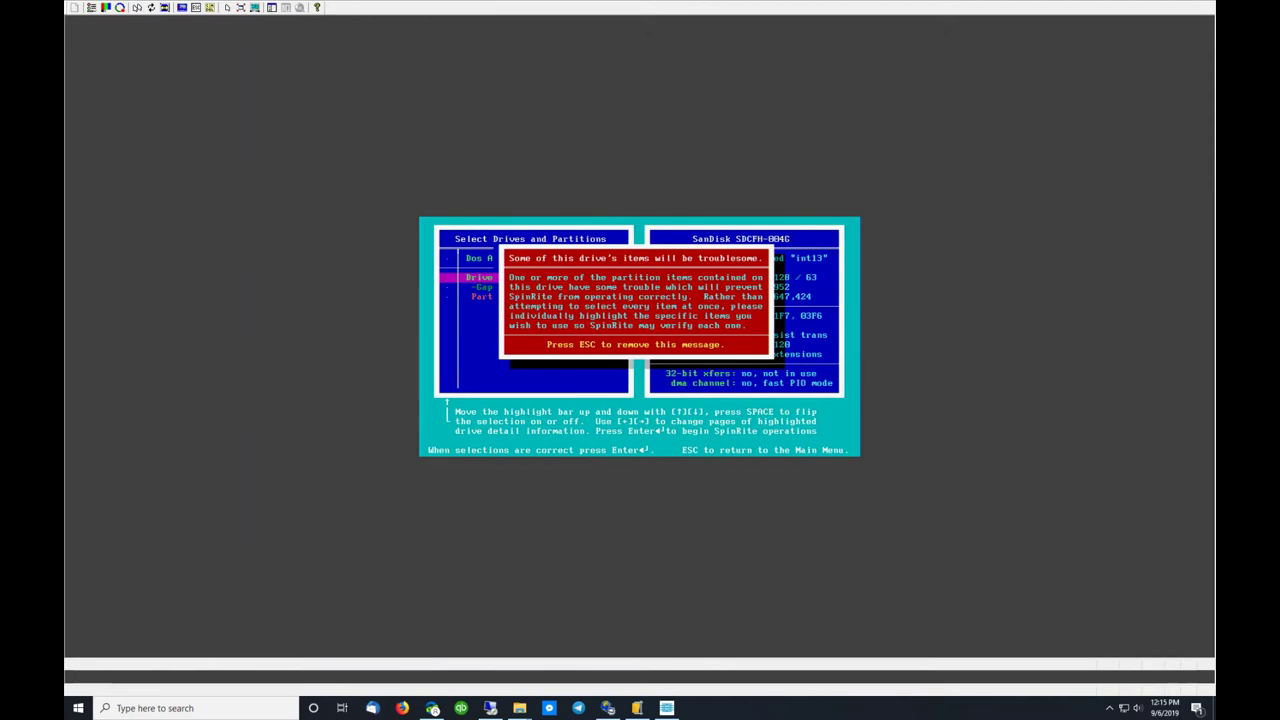
key("Escape")
key("Up")
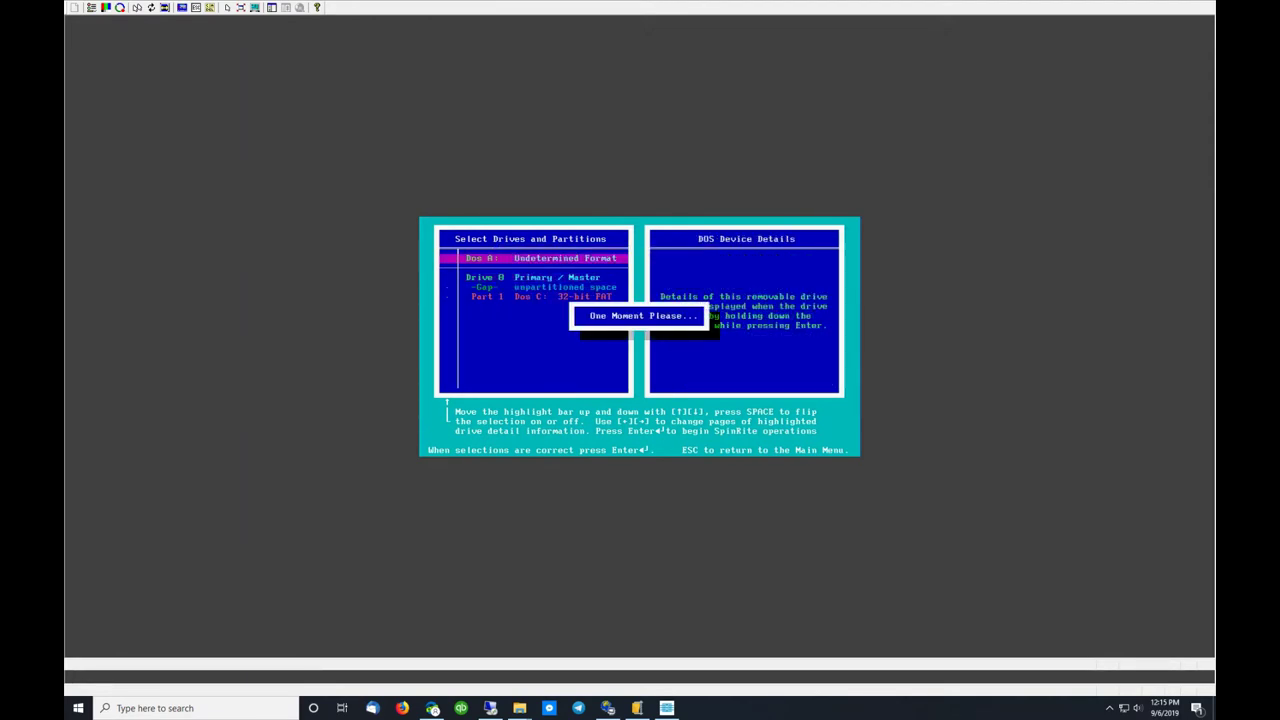
key("Return")
key("Return")
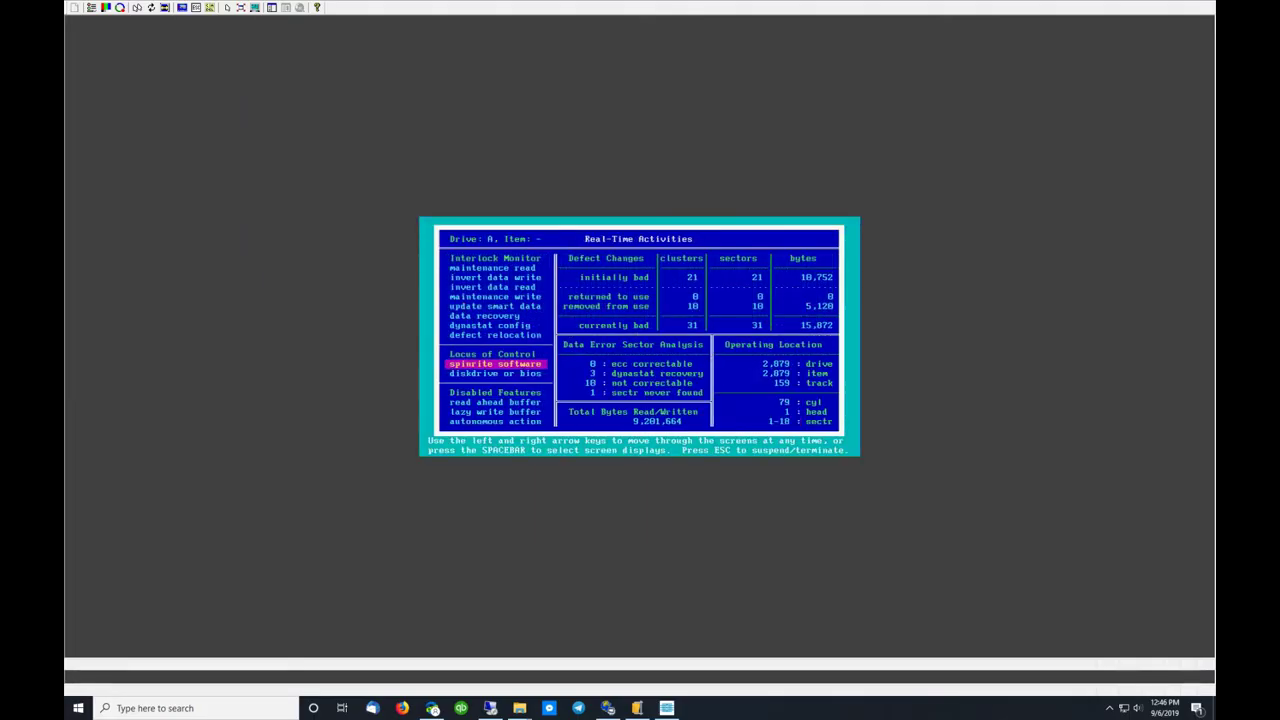
Step: Review SpinRite's result screens for drive A, including the Detailed Technical Log
key("Right")
key("Right")
key("Left")
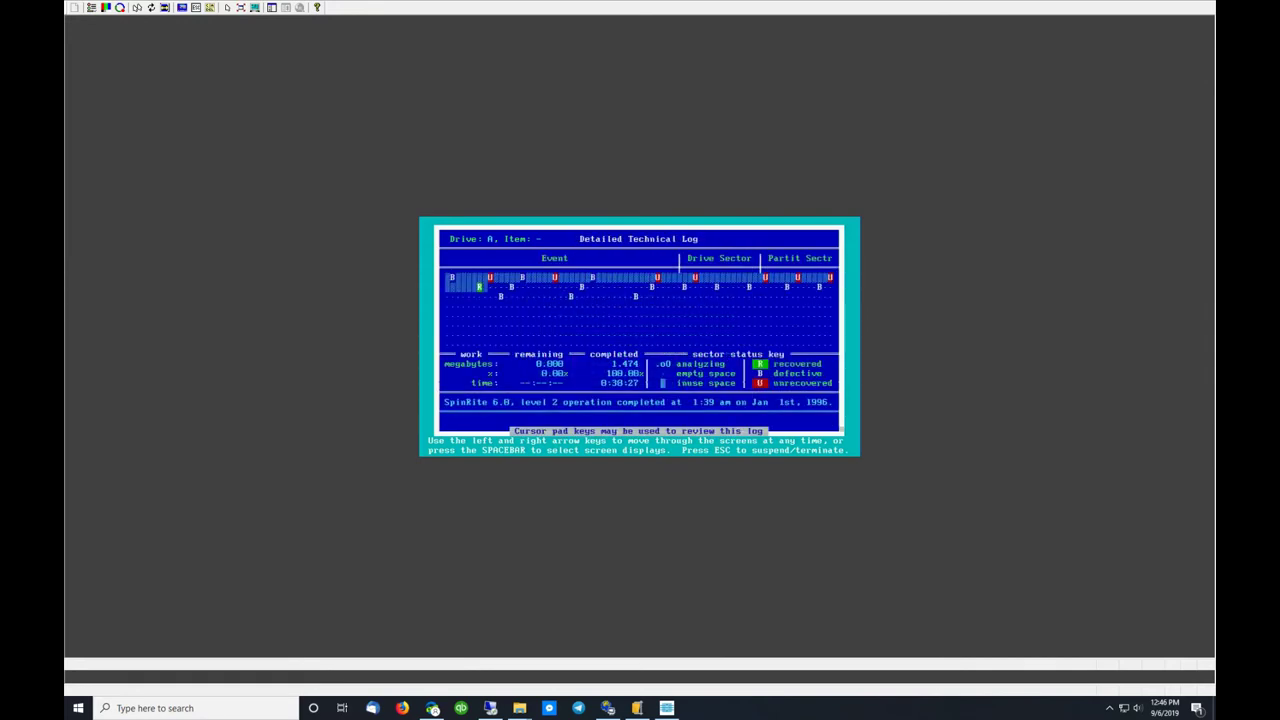
Step: Leave the SpinRite results and exit the program to get back to Windows 98
key("Escape")
key("Escape")
key("Escape")
key("Escape")
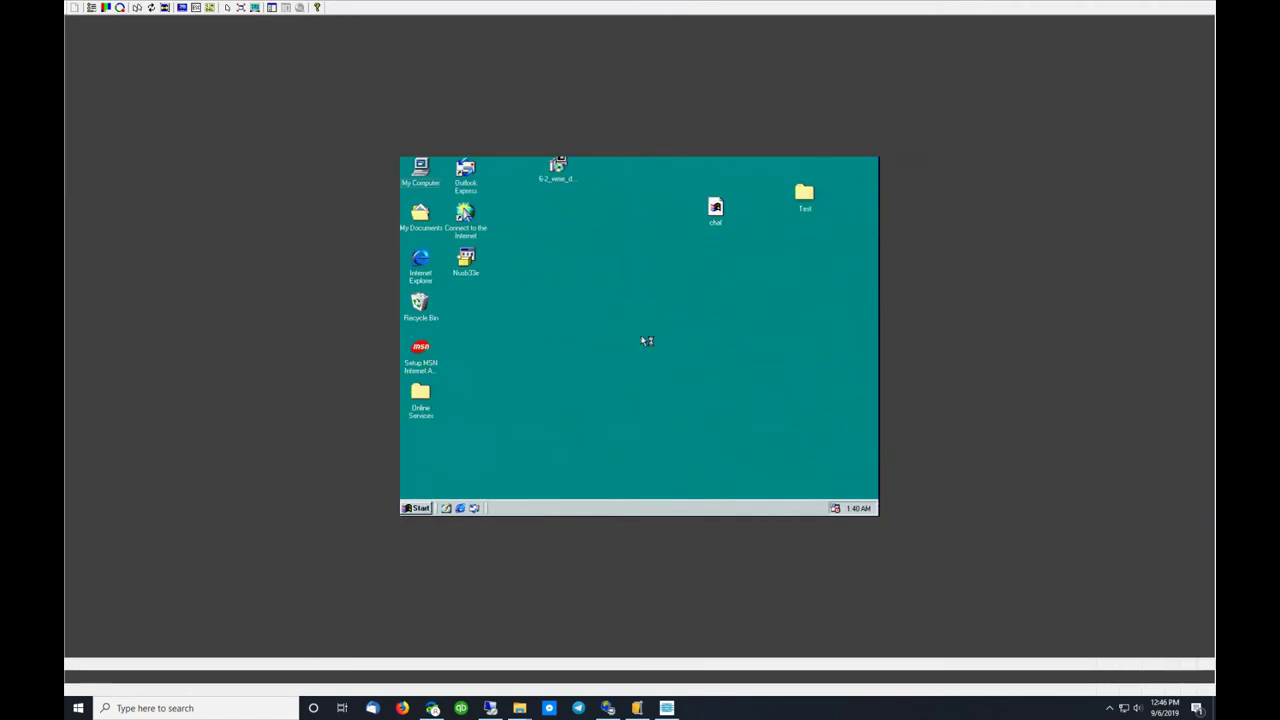
Step: Open the desktop's Test folder and copy all files from the floppy at a:\ into it
double_click(808, 193)
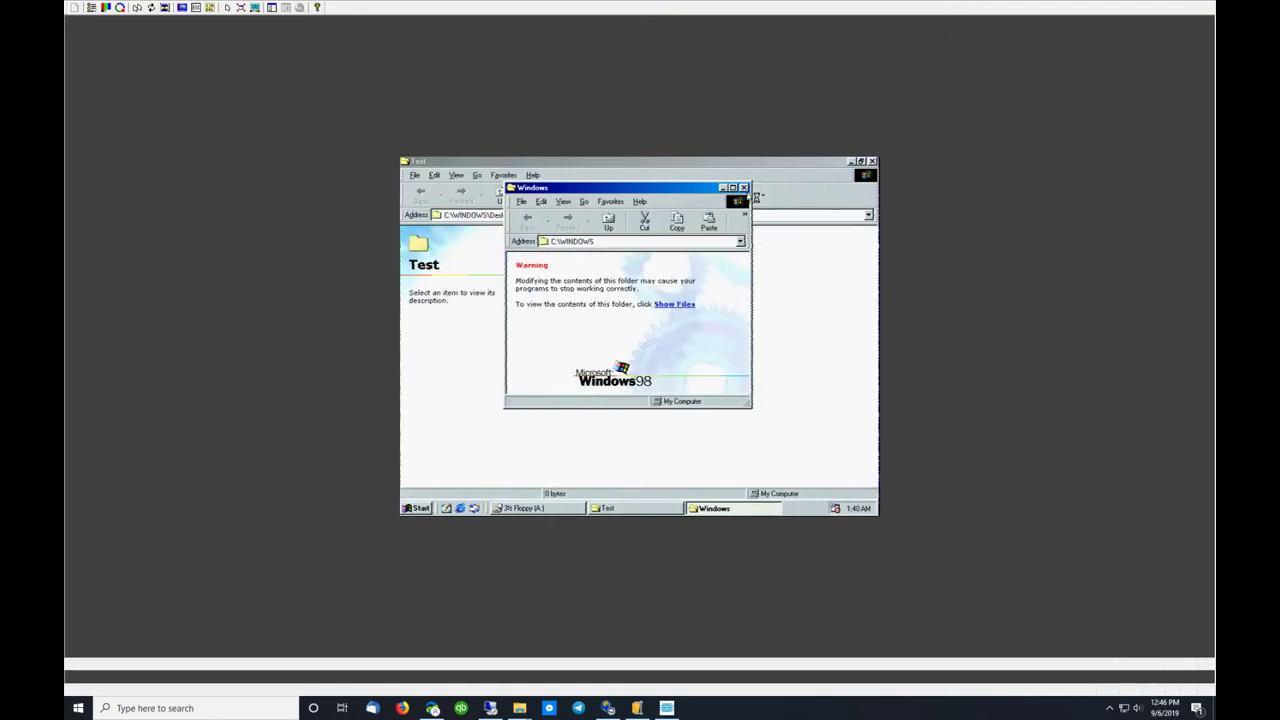
left_click(744, 188)
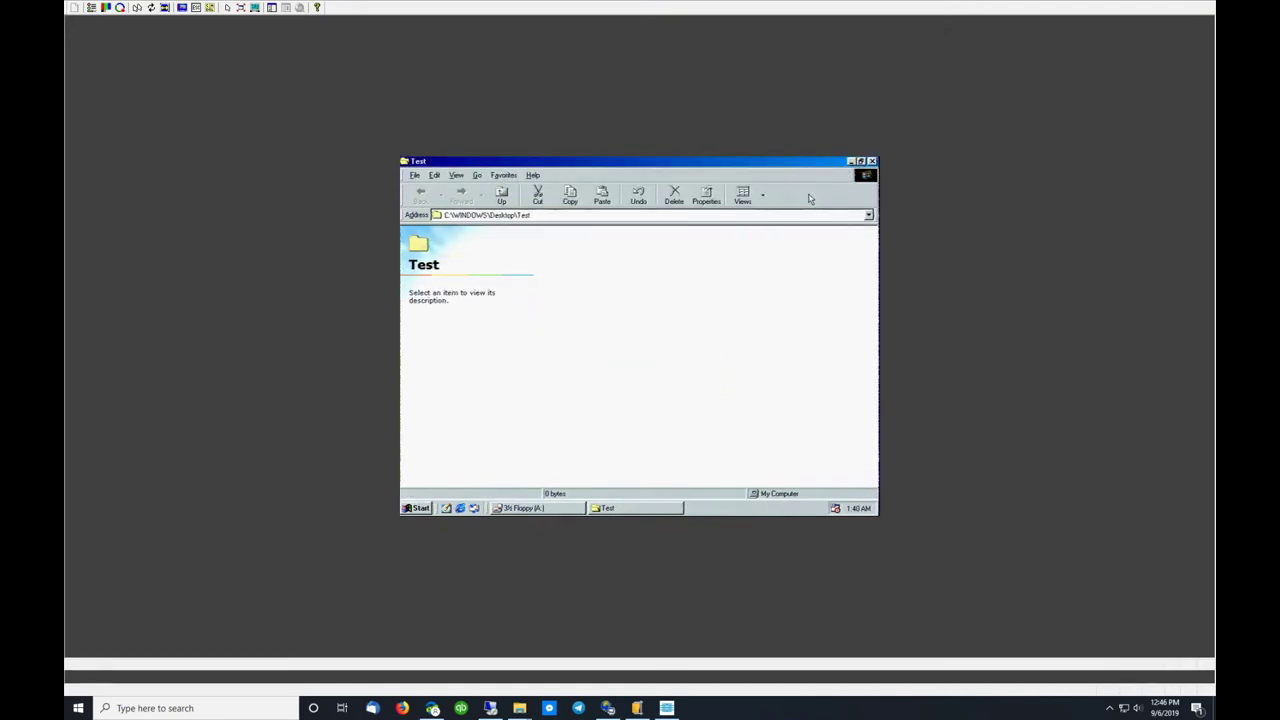
key("super+r")
type("a:\\")
key("Return")
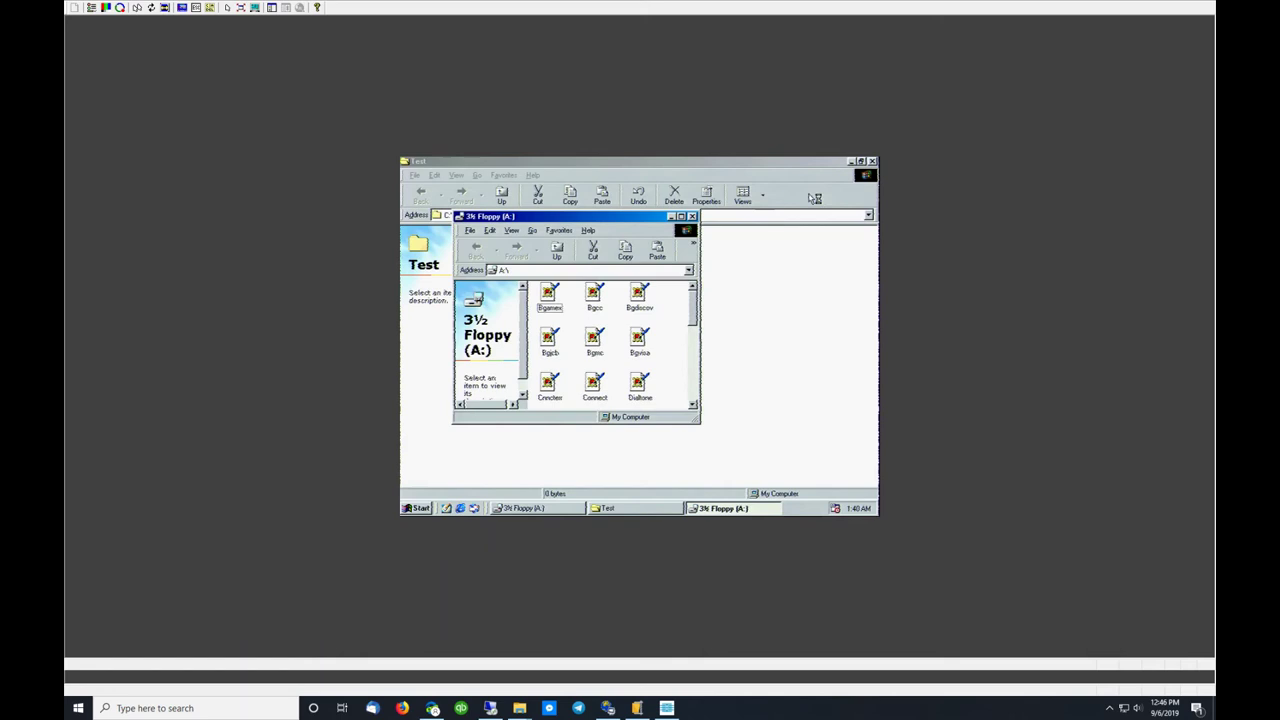
key("ctrl+a")
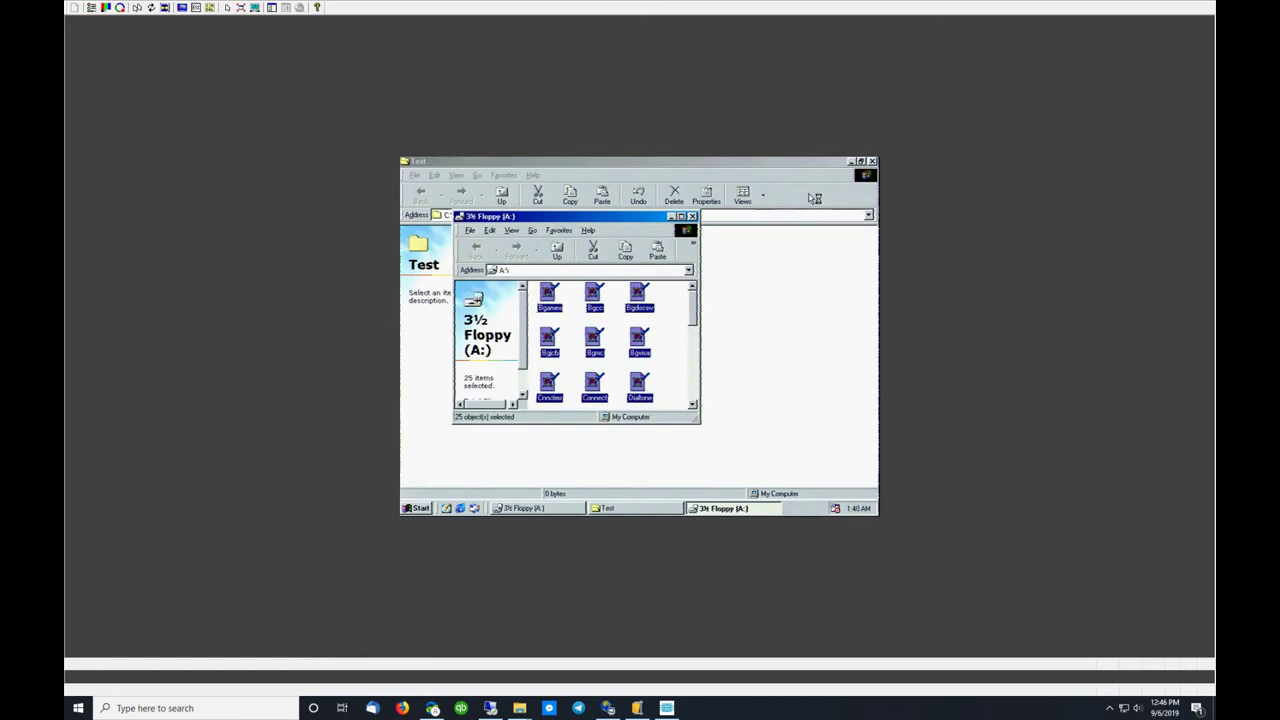
left_click(767, 268)
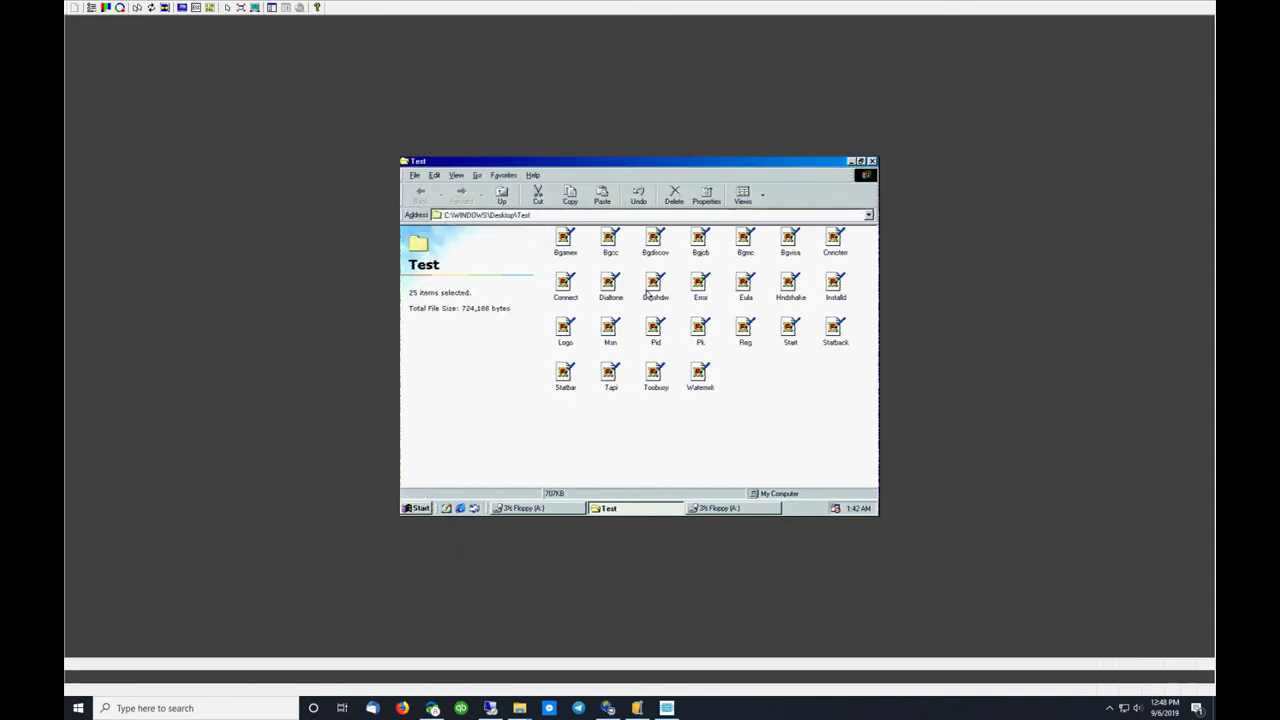
Step: Switch the Test folder to Details view and check the Bgamex and Bgcc images by opening each
left_click(456, 175)
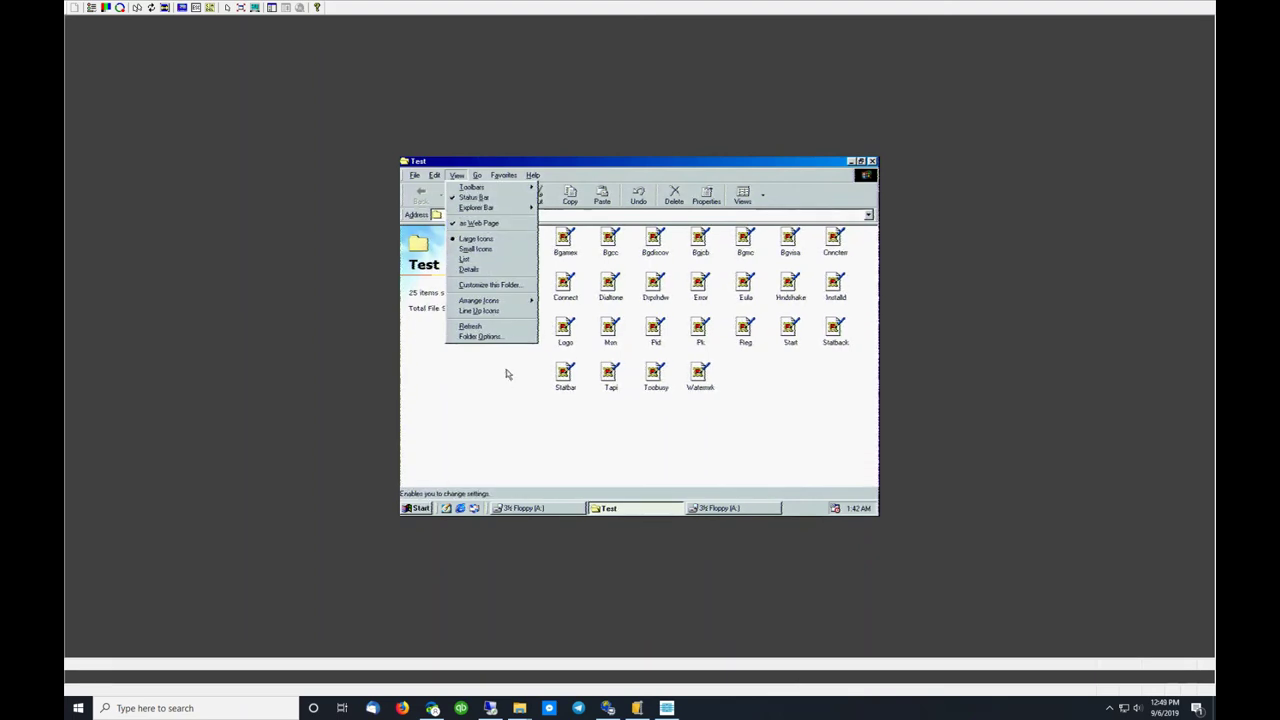
left_click(470, 269)
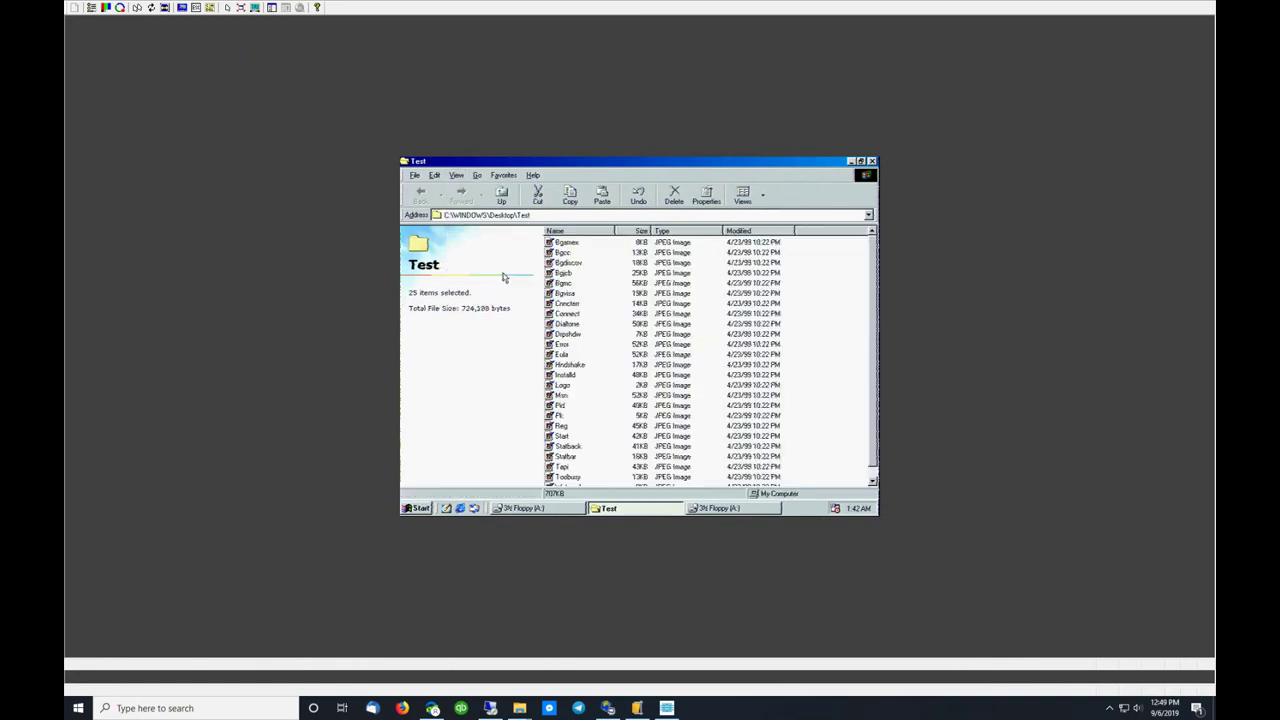
double_click(566, 243)
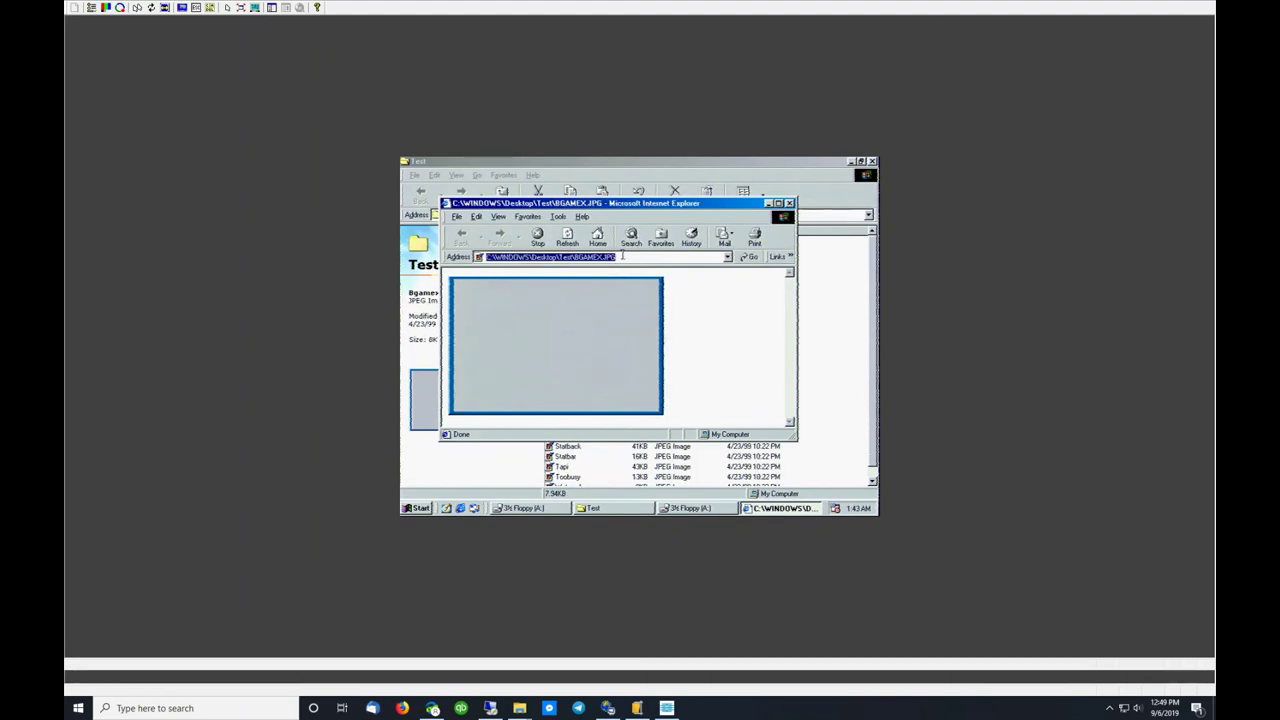
left_click(789, 204)
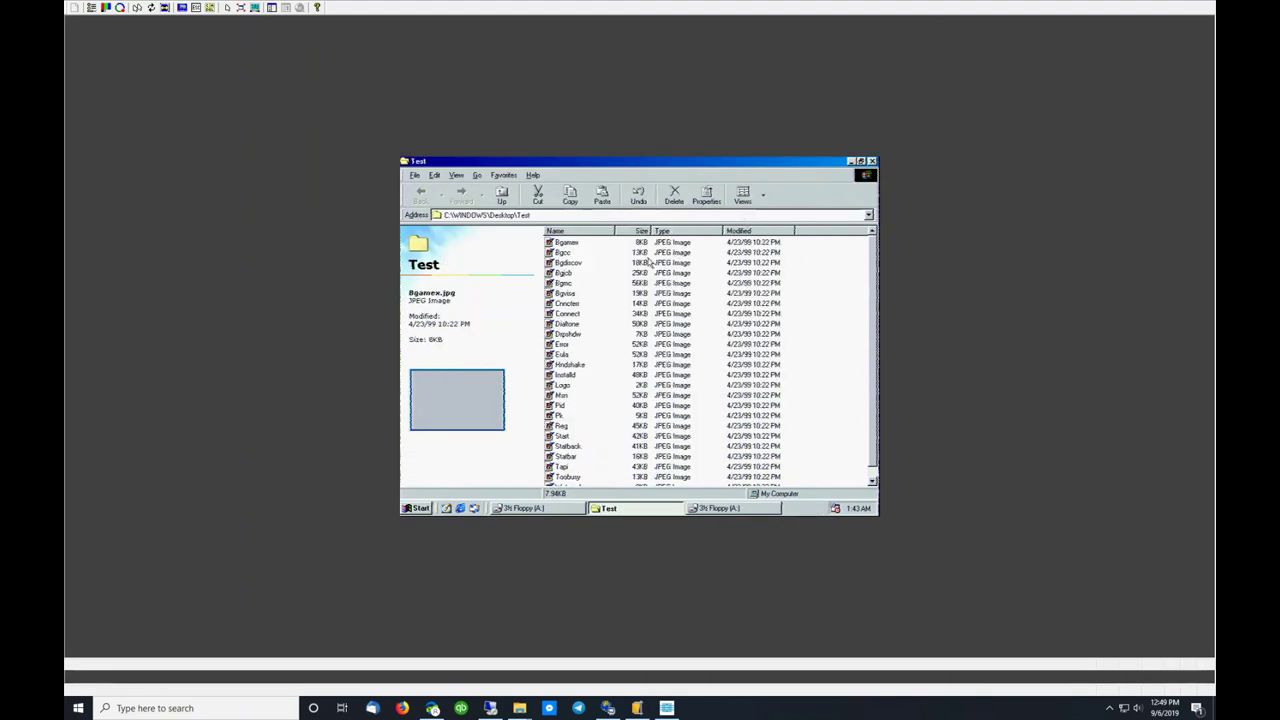
double_click(575, 252)
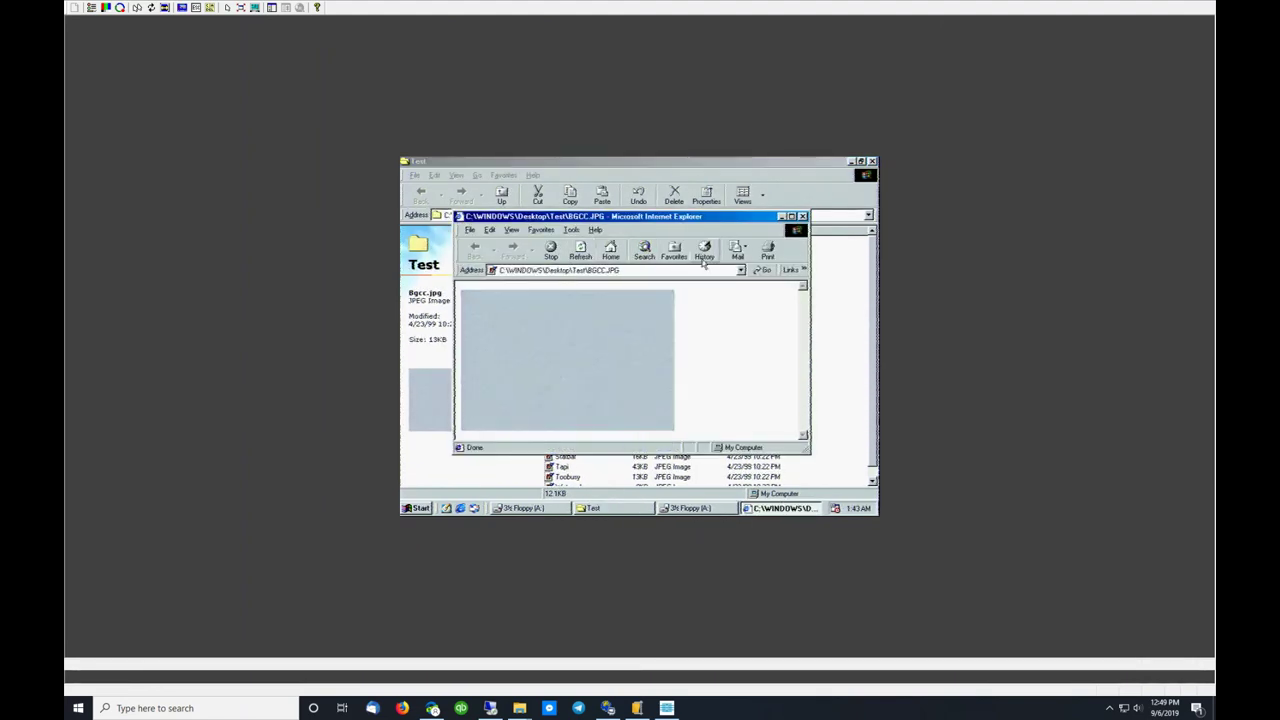
key("alt+F4")
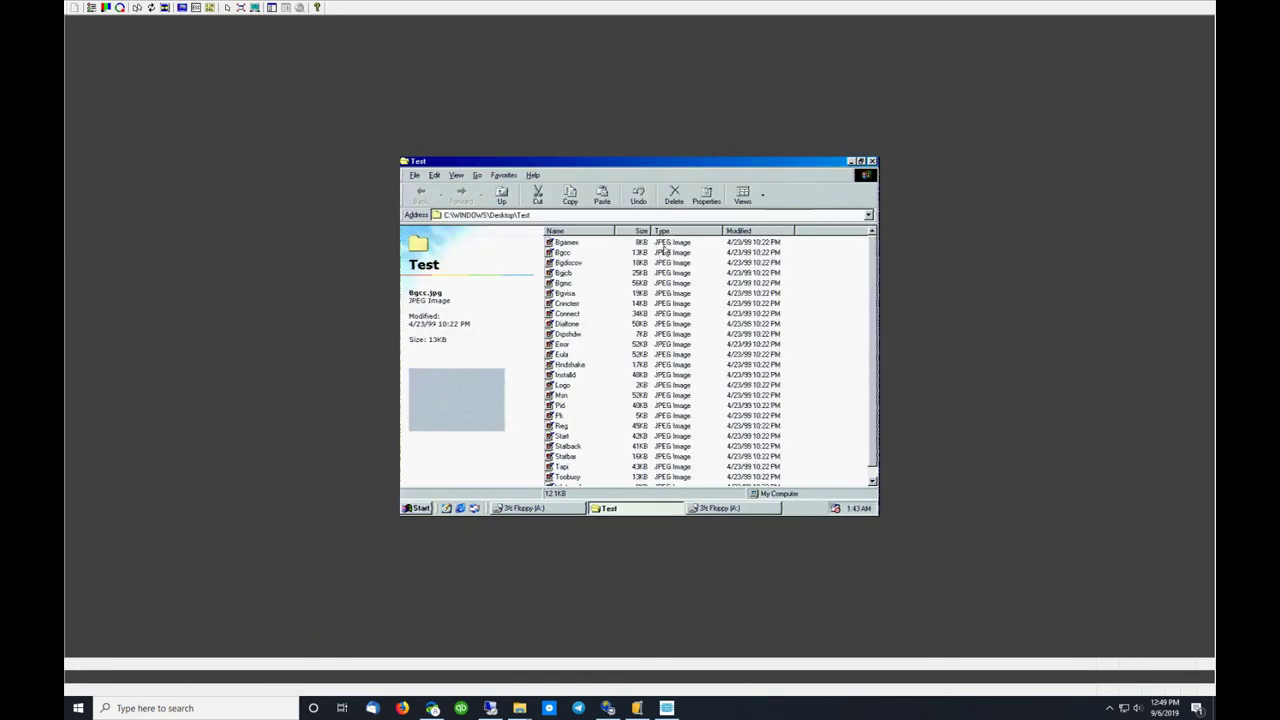
Step: Open the Bgdiscov, Bgjcb and Bgmc images one by one to check them, closing each
double_click(581, 263)
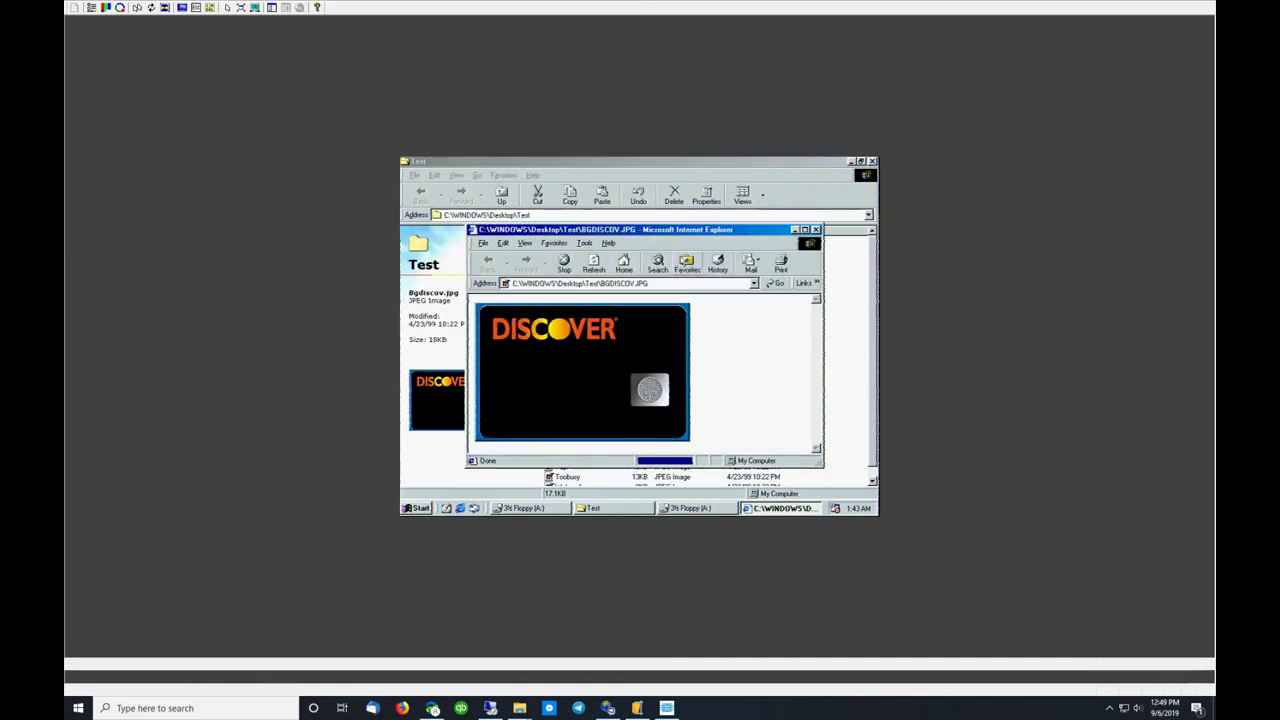
key("alt+F4")
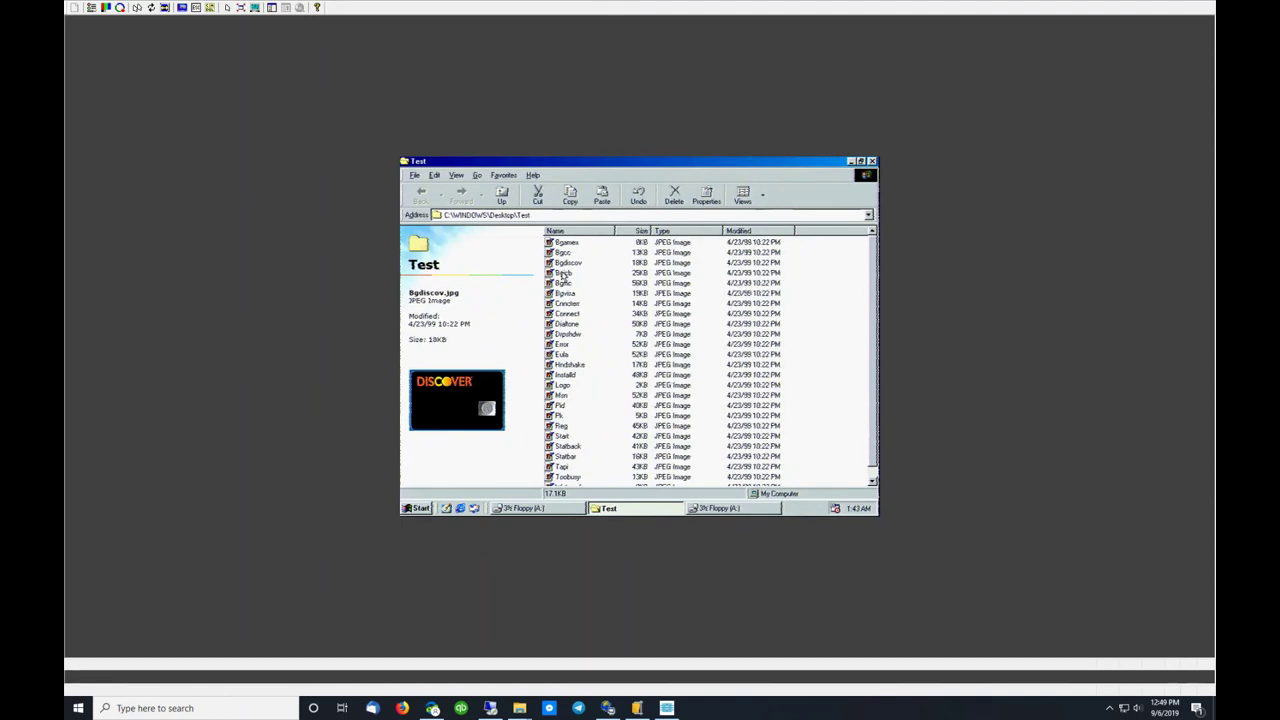
double_click(563, 273)
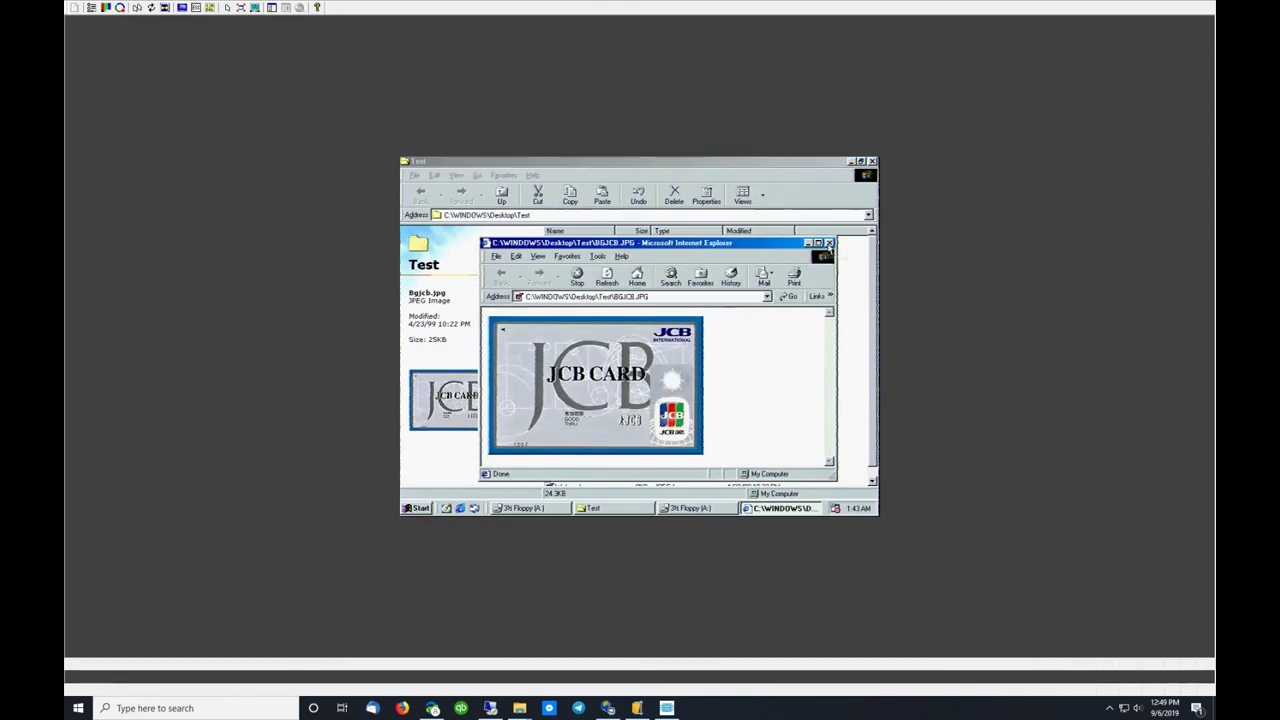
left_click(828, 243)
double_click(563, 284)
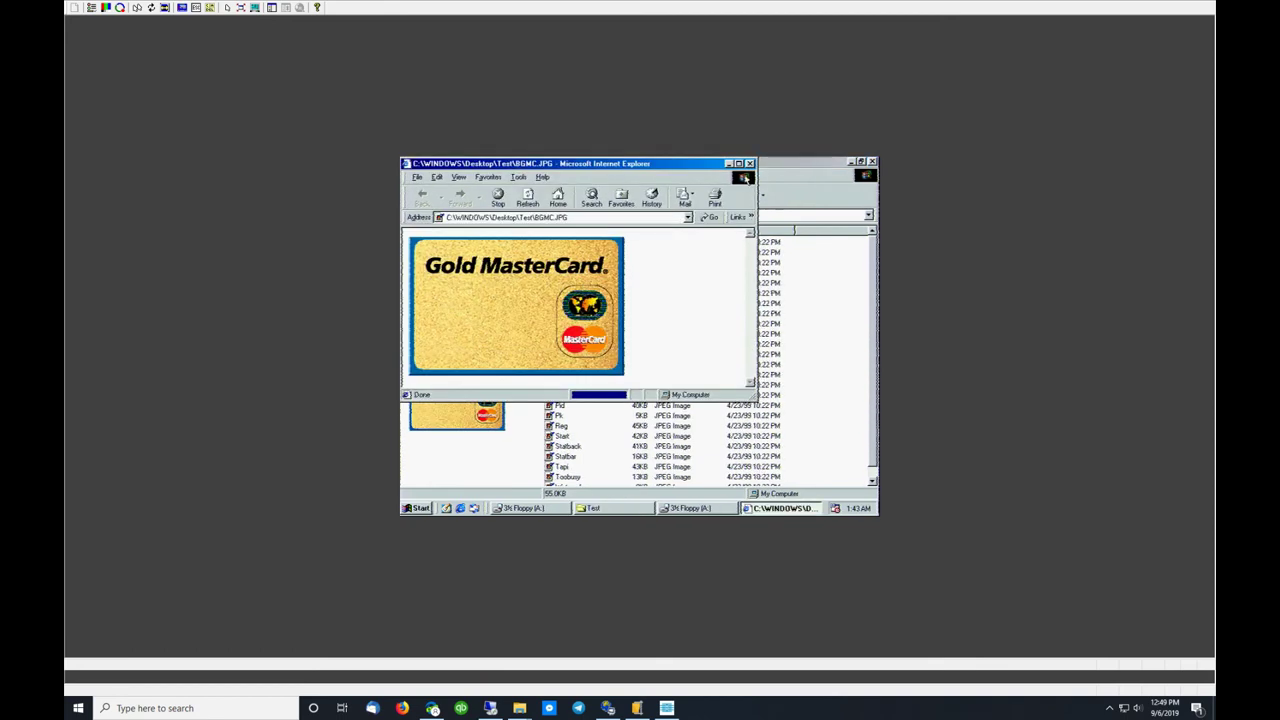
left_click(750, 163)
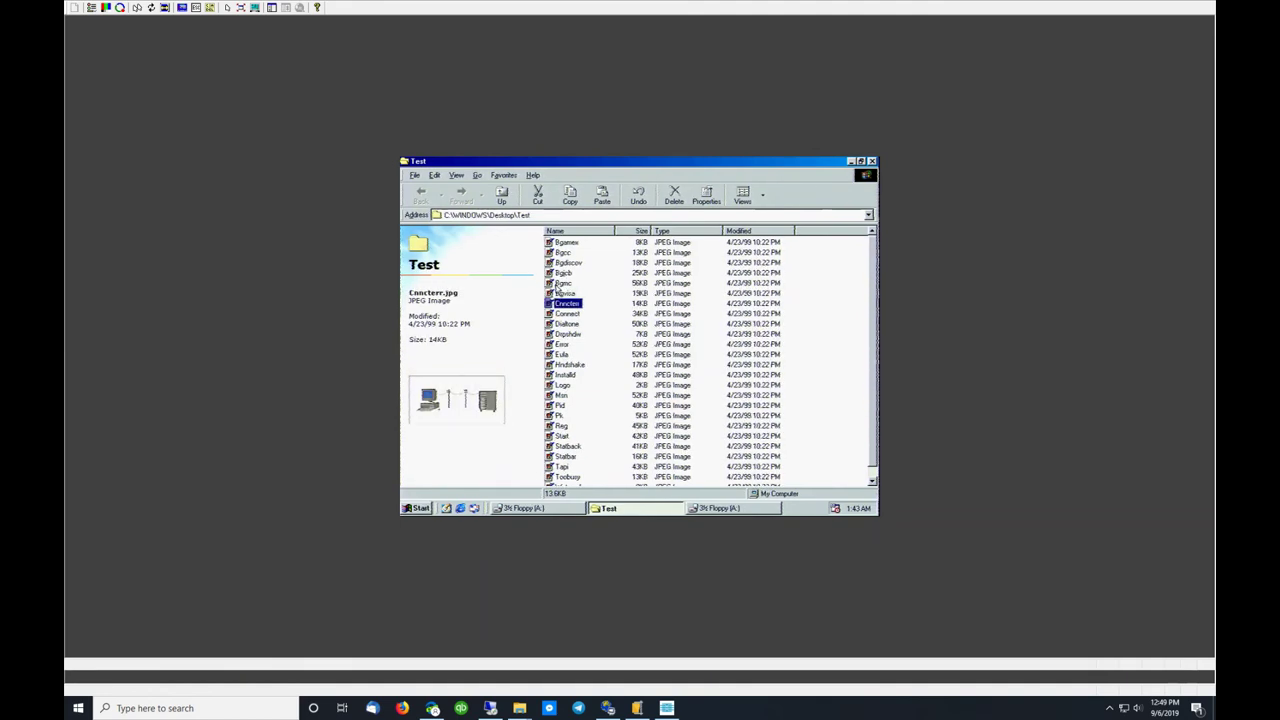
Step: Preview the Test folder's images one by one from Connect down to Start, then open the Start image and close it
key("Down")
key("Down")
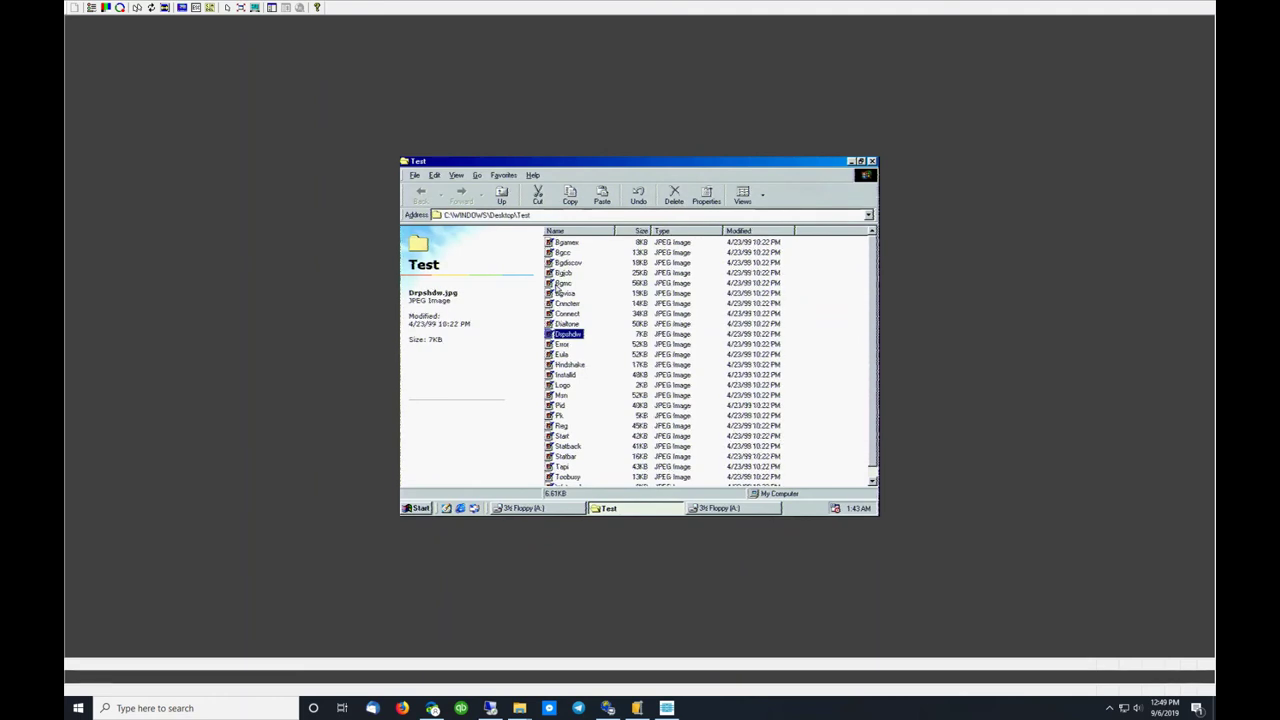
key("Down")
key("Down")
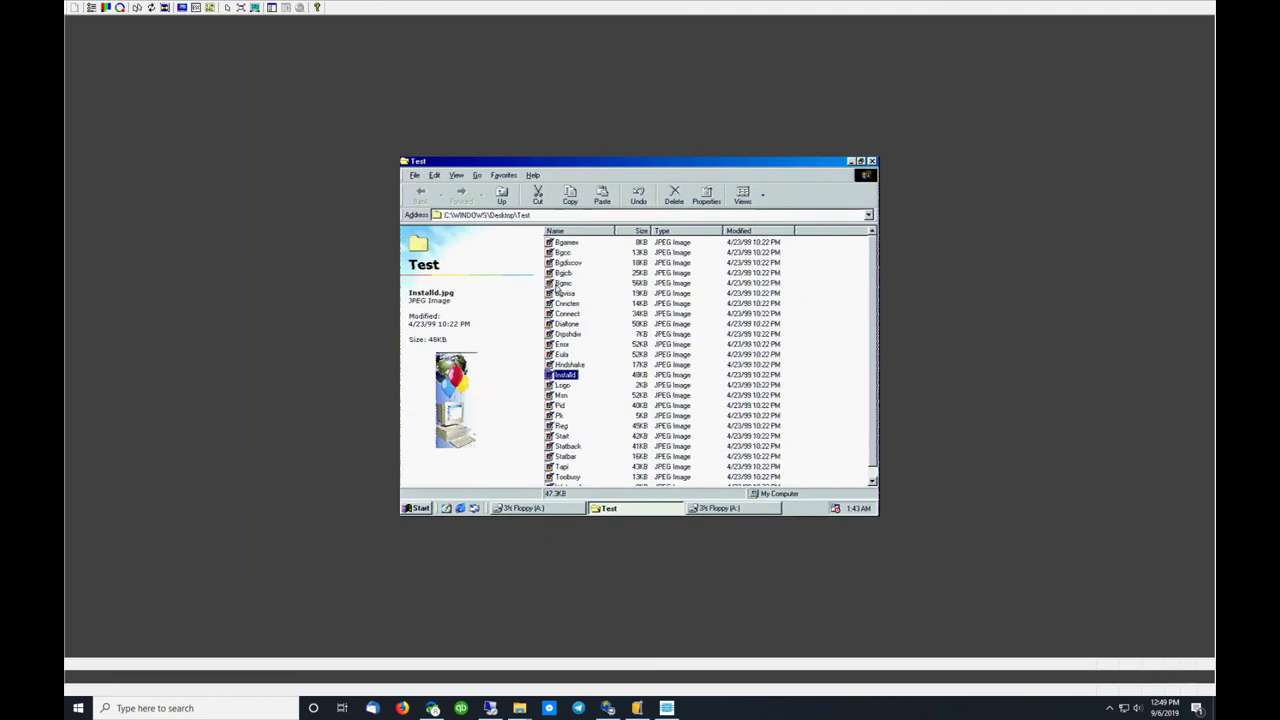
key("Down")
key("Down")
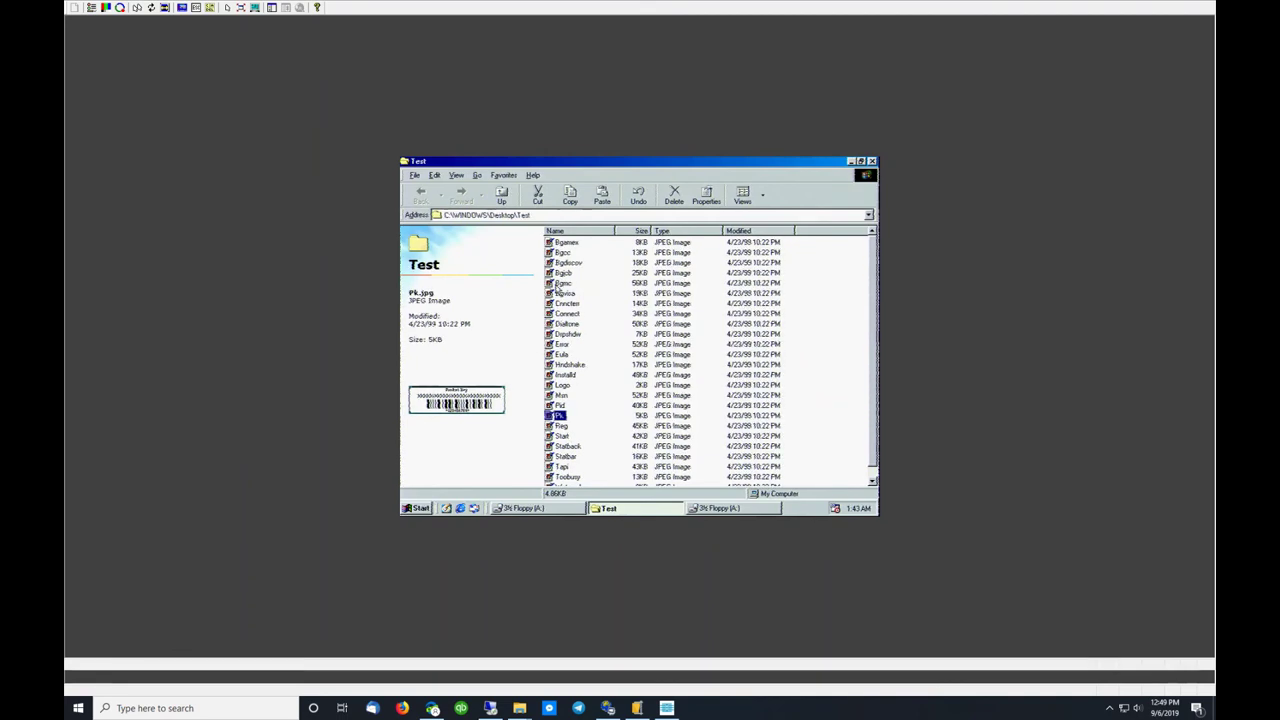
key("Down")
key("Down")
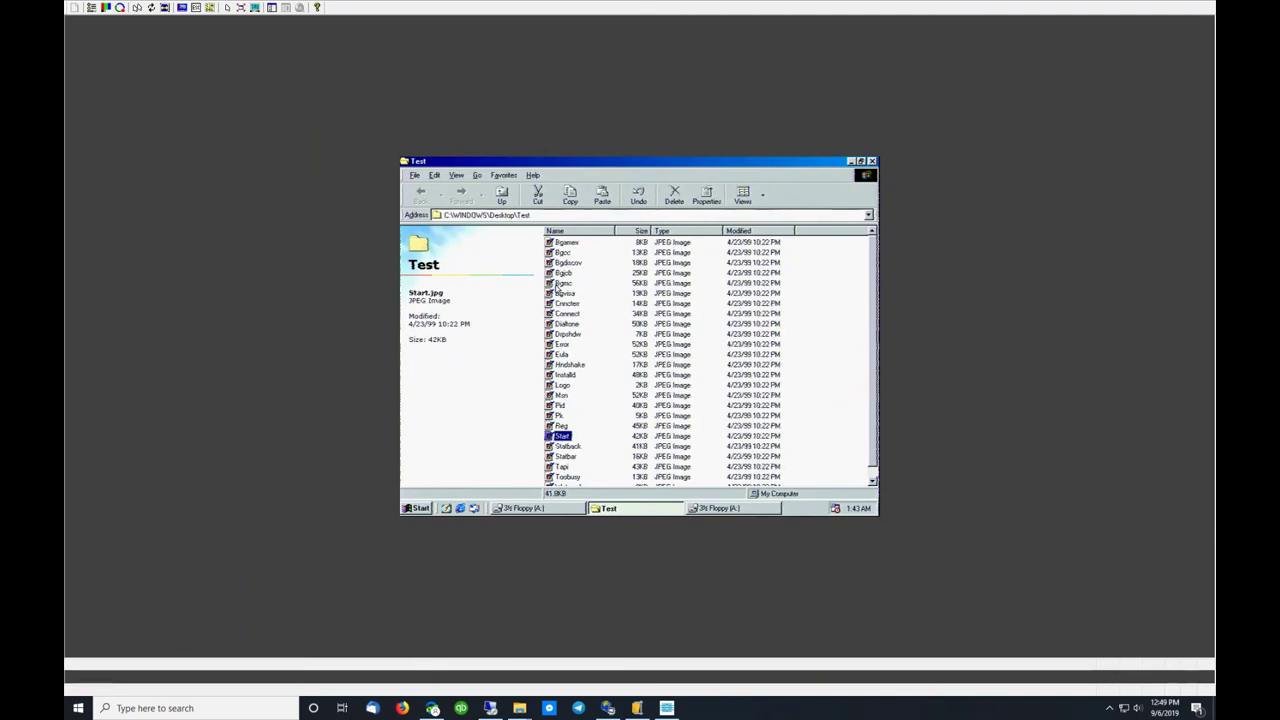
key("Return")
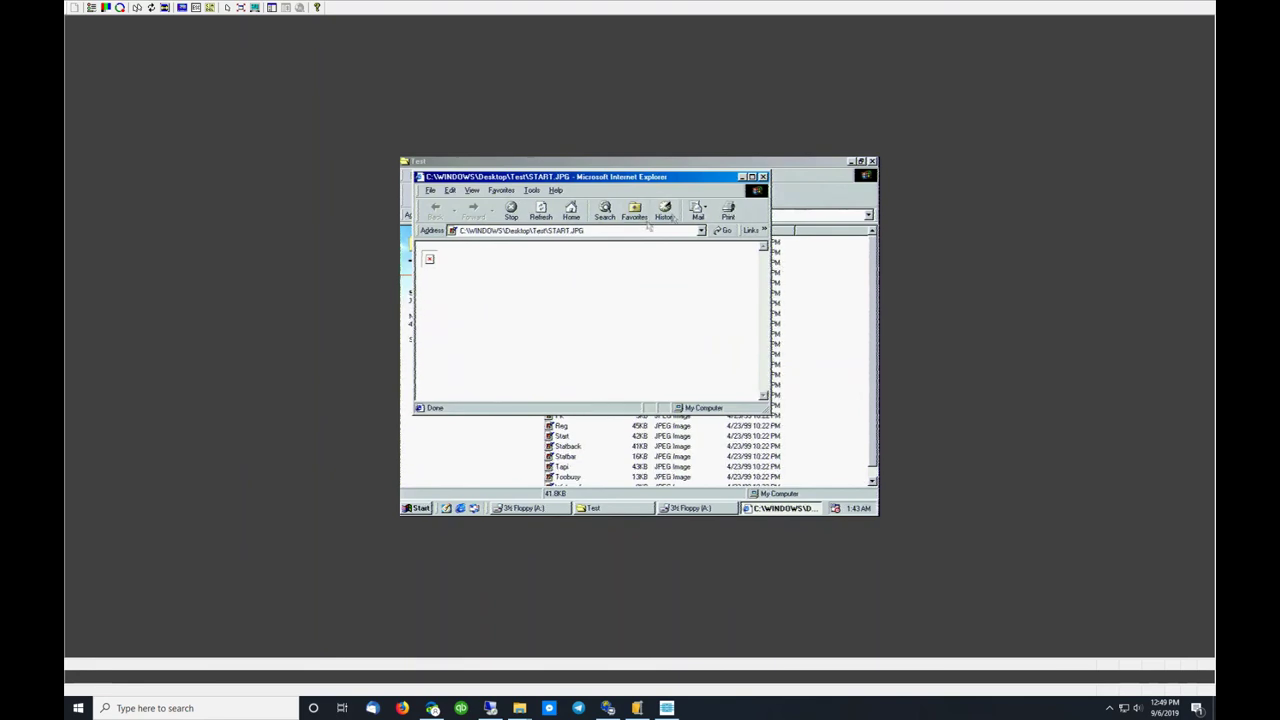
left_click(763, 176)
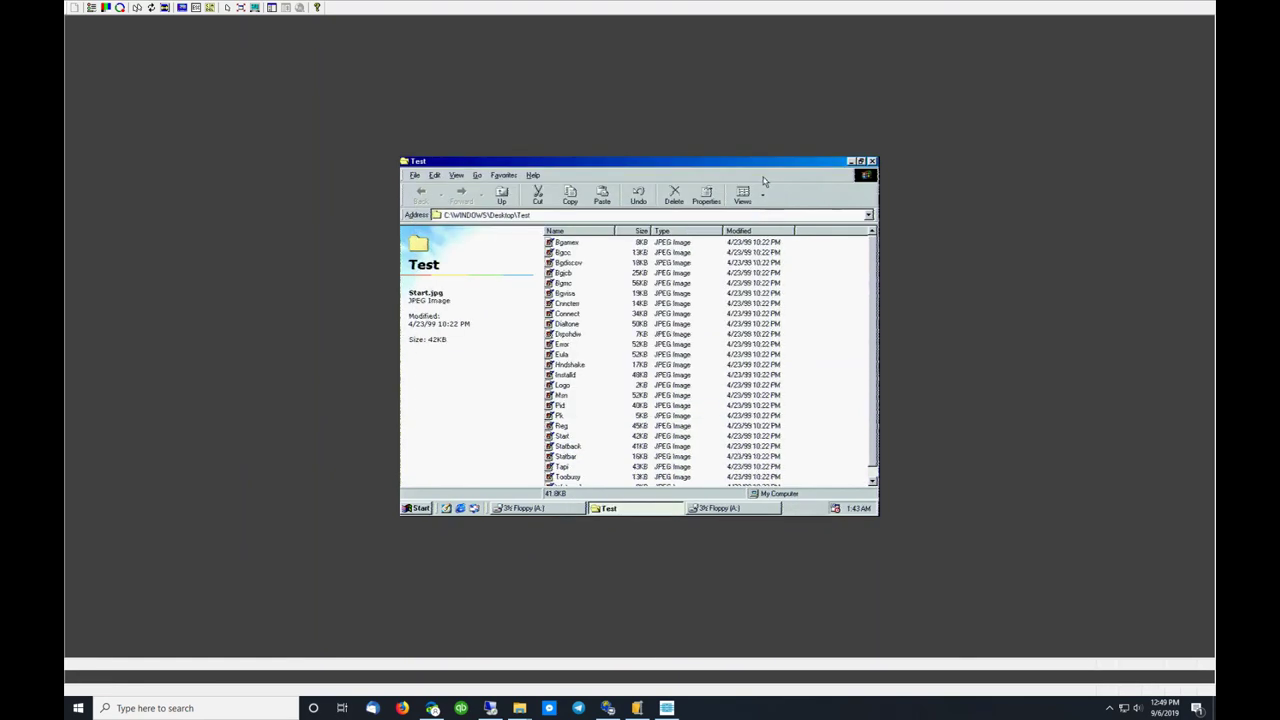
Step: Preview the remaining images from Statback to Watermrk, then open the Watermrk image to inspect it and close it
left_click(566, 437)
key("Down")
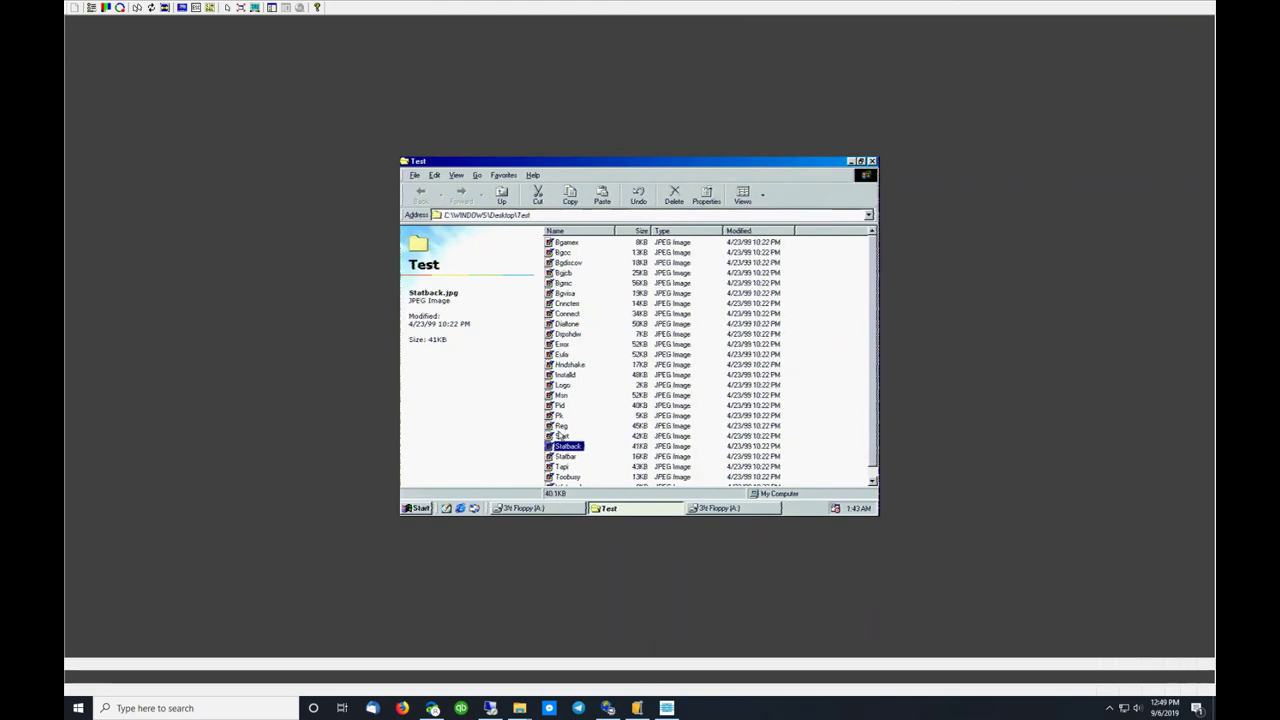
key("Down")
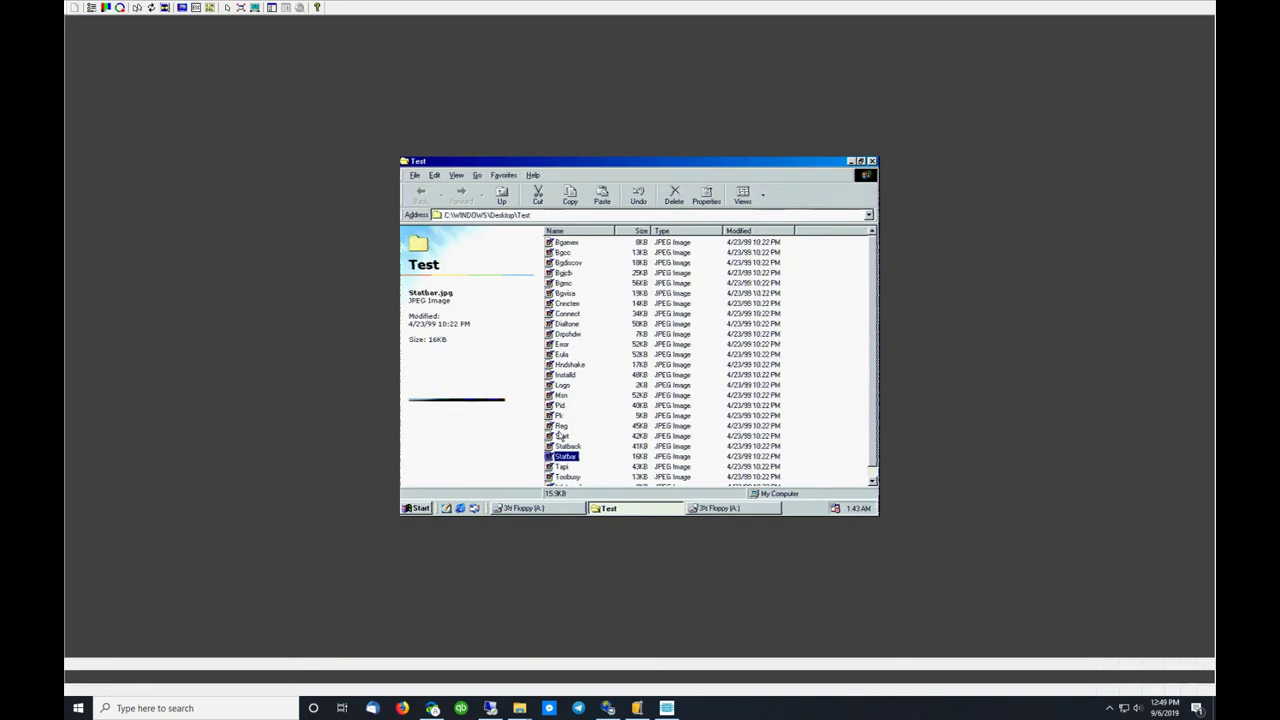
key("Down")
key("Down")
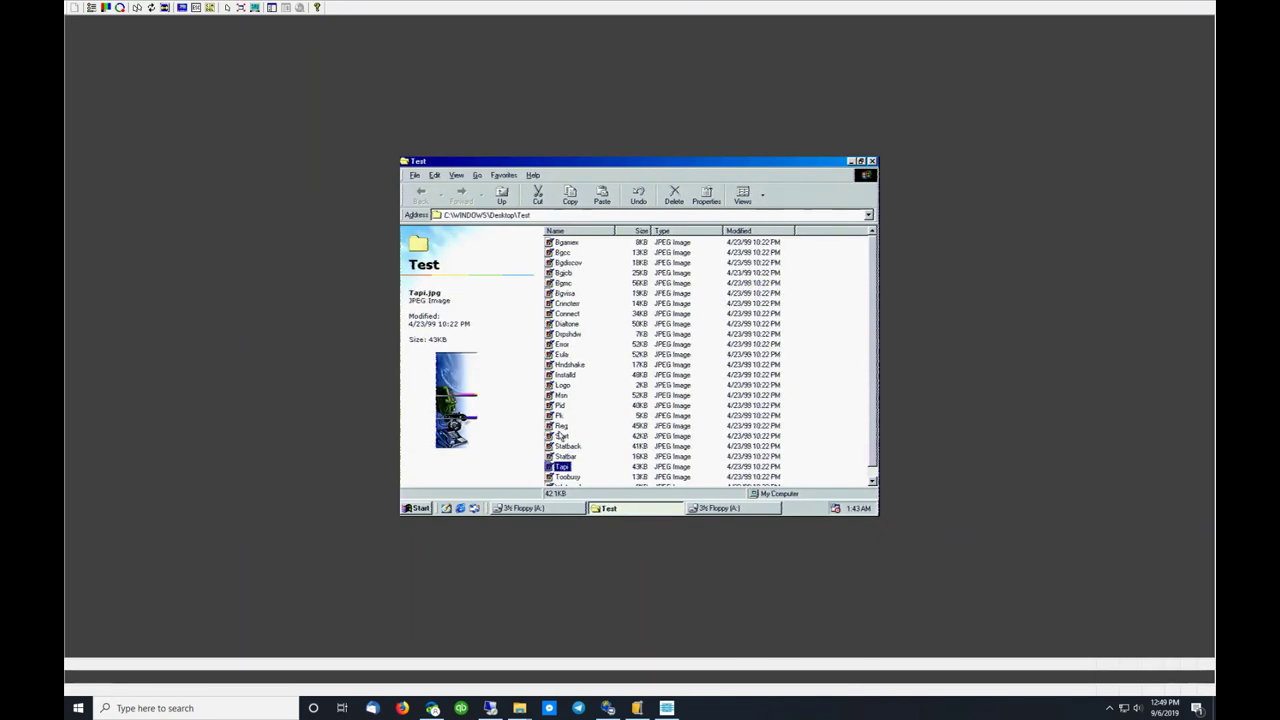
key("Down")
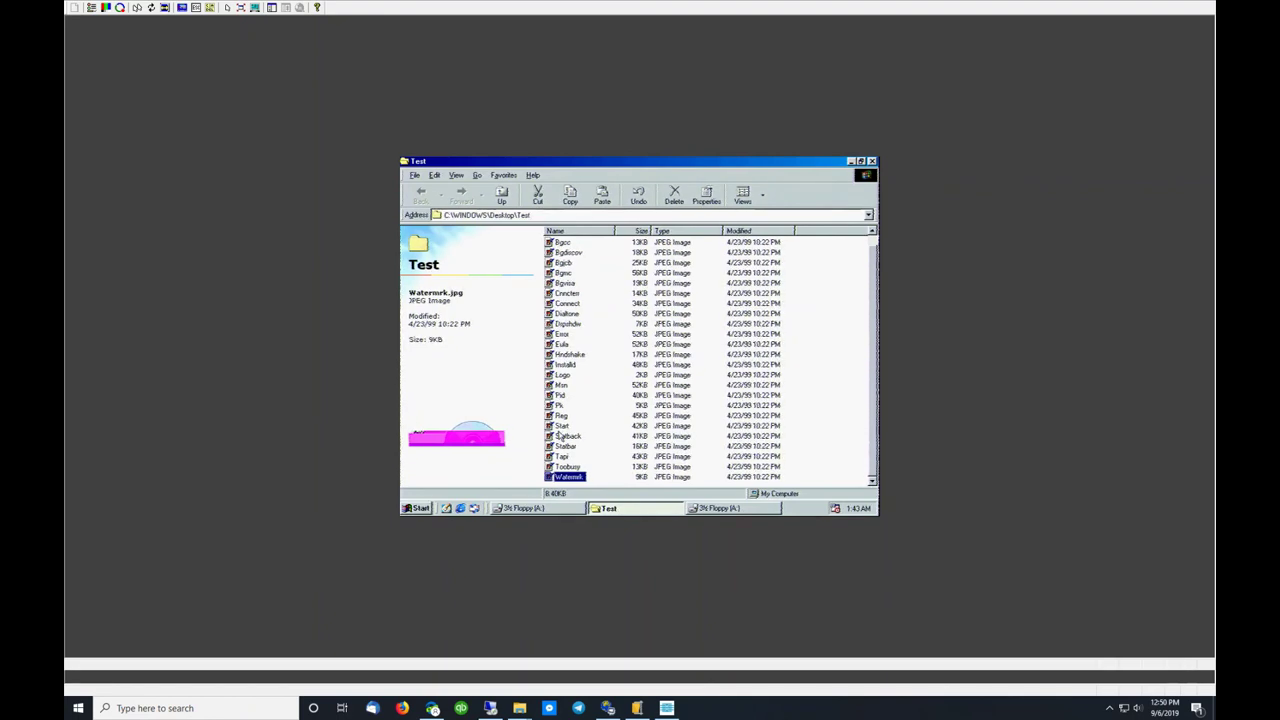
double_click(567, 477)
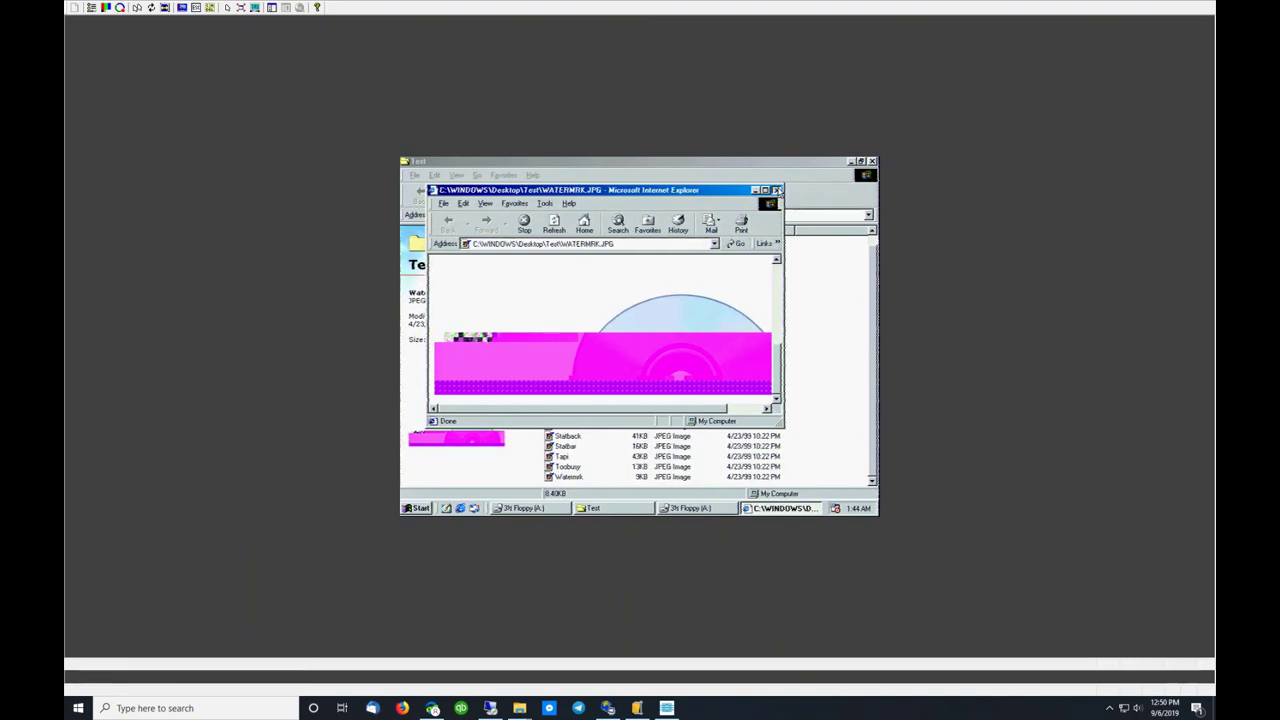
left_click(777, 190)
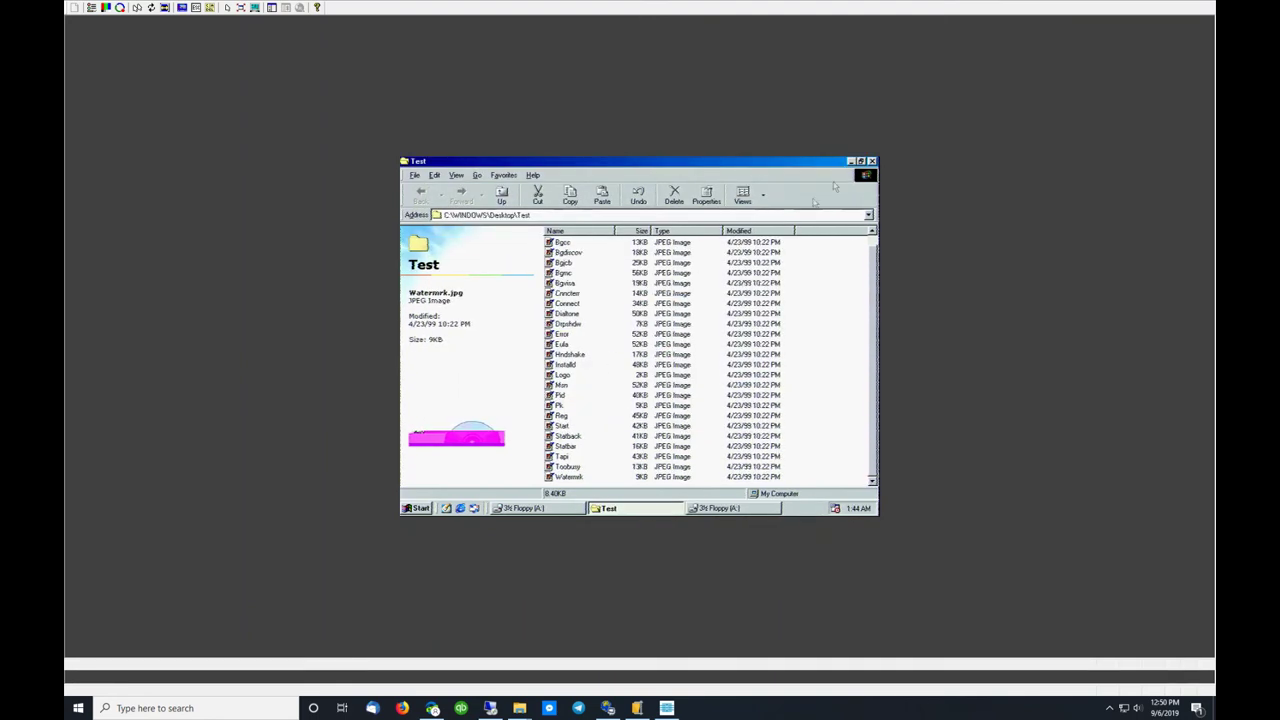
Step: Close the Test folder and floppy windows and shut down Windows 98
left_click(871, 161)
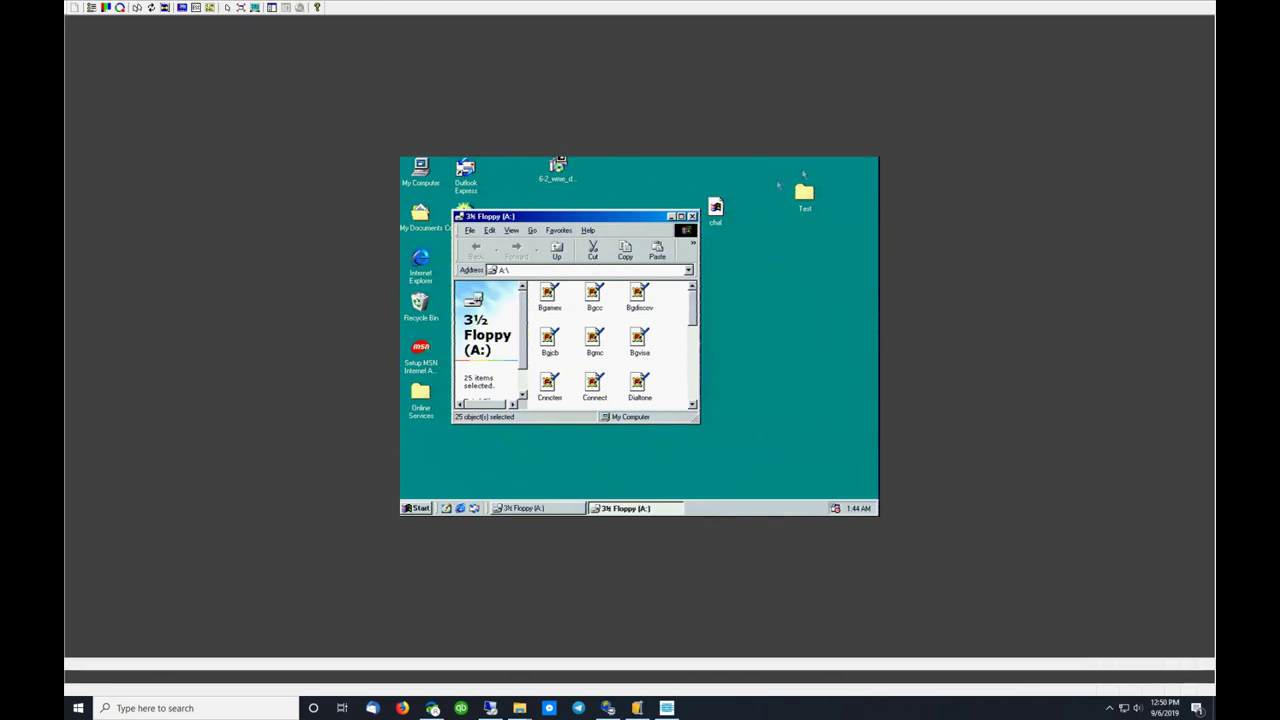
left_click(692, 216)
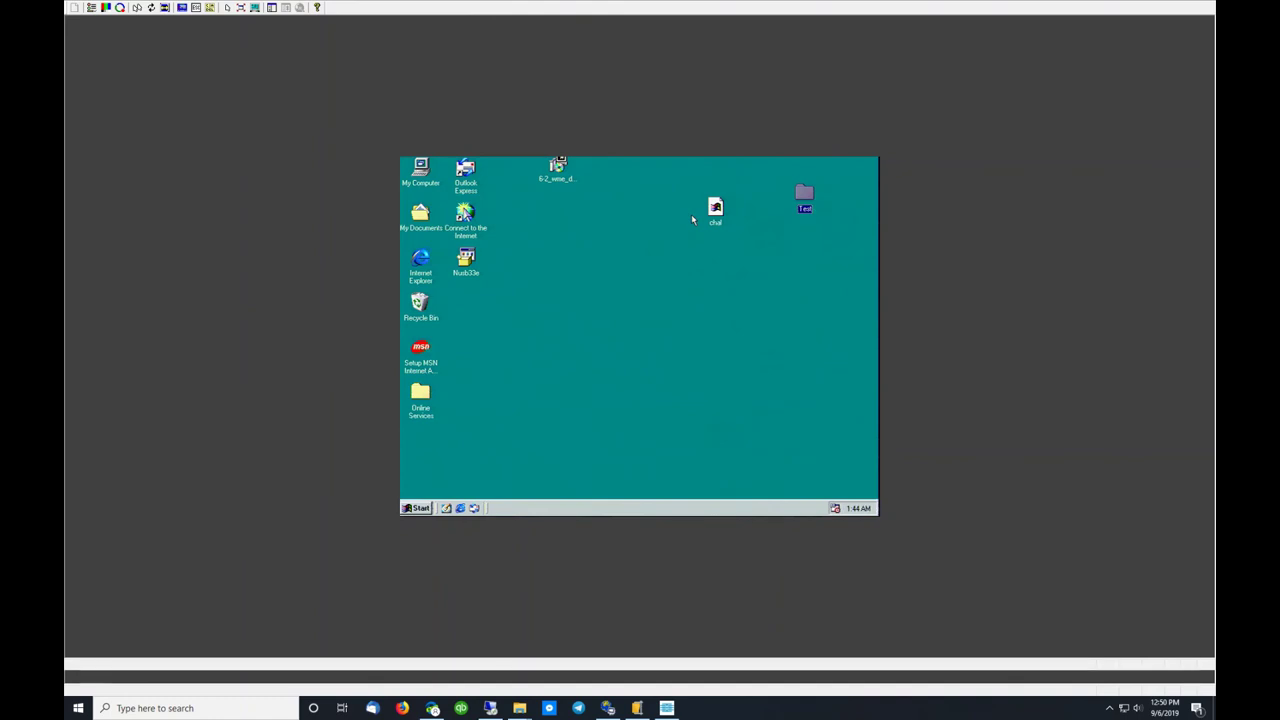
left_click(416, 508)
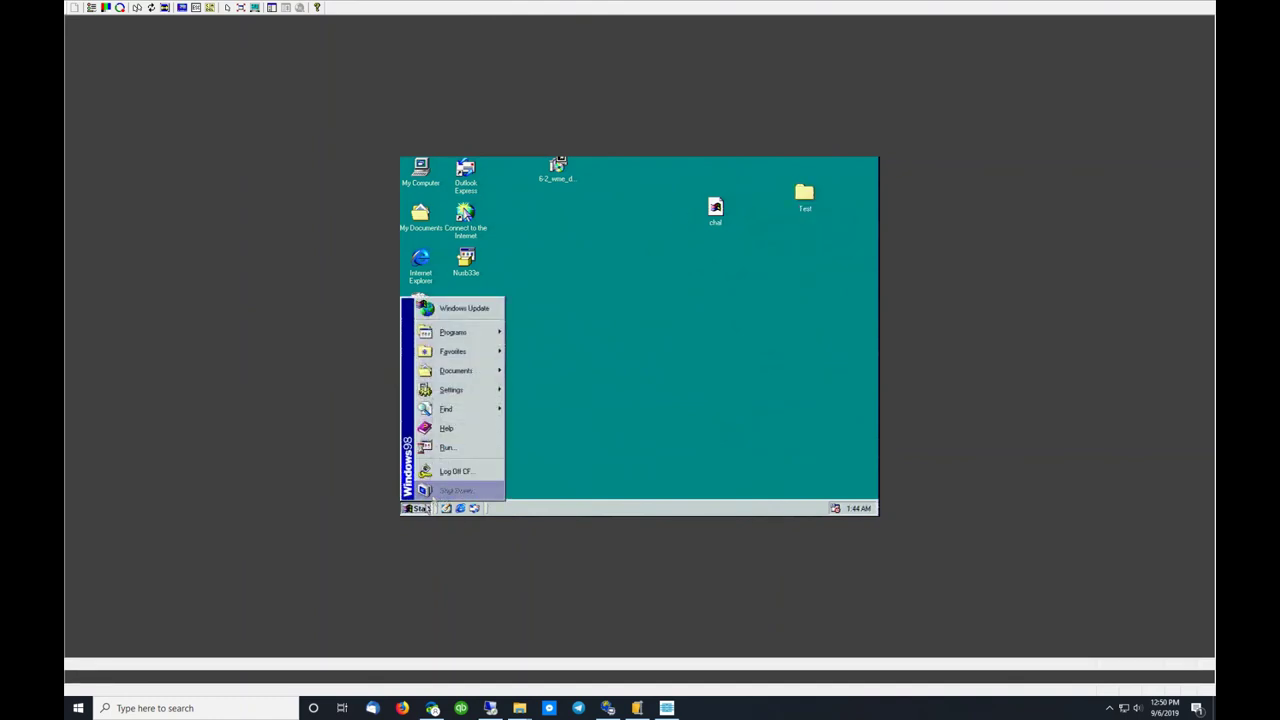
left_click(440, 489)
left_click(610, 308)
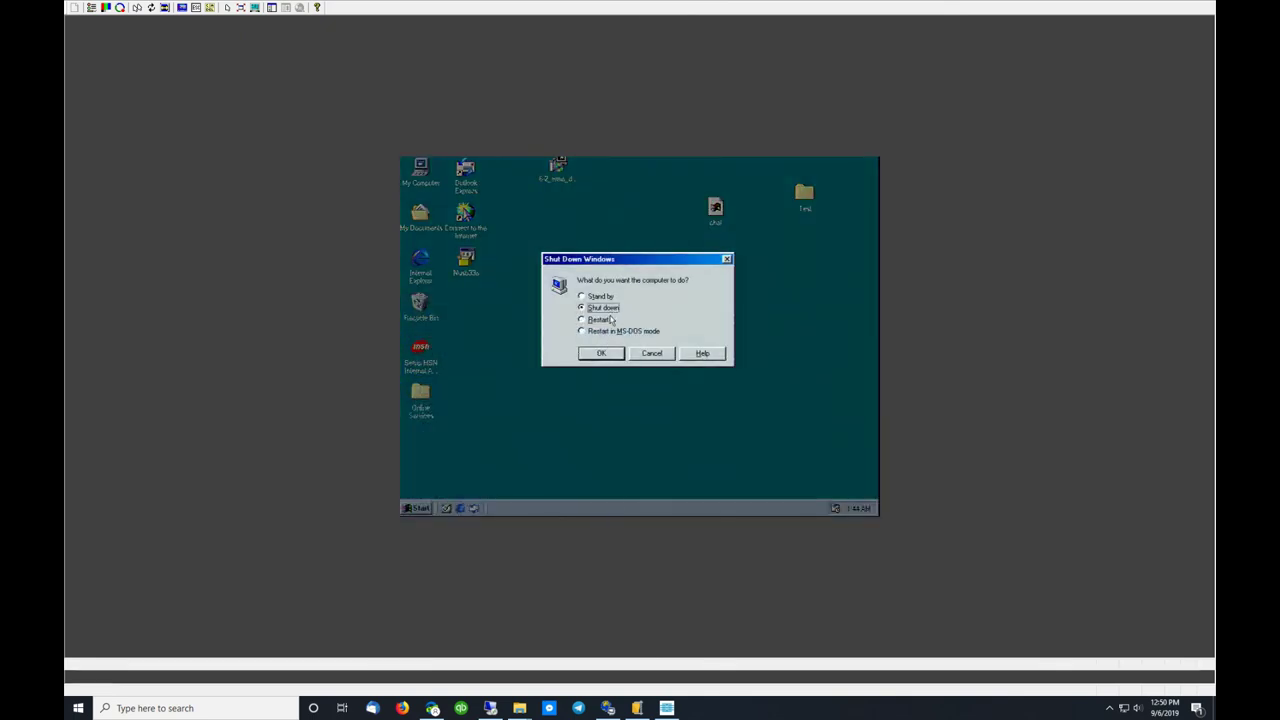
left_click(603, 353)
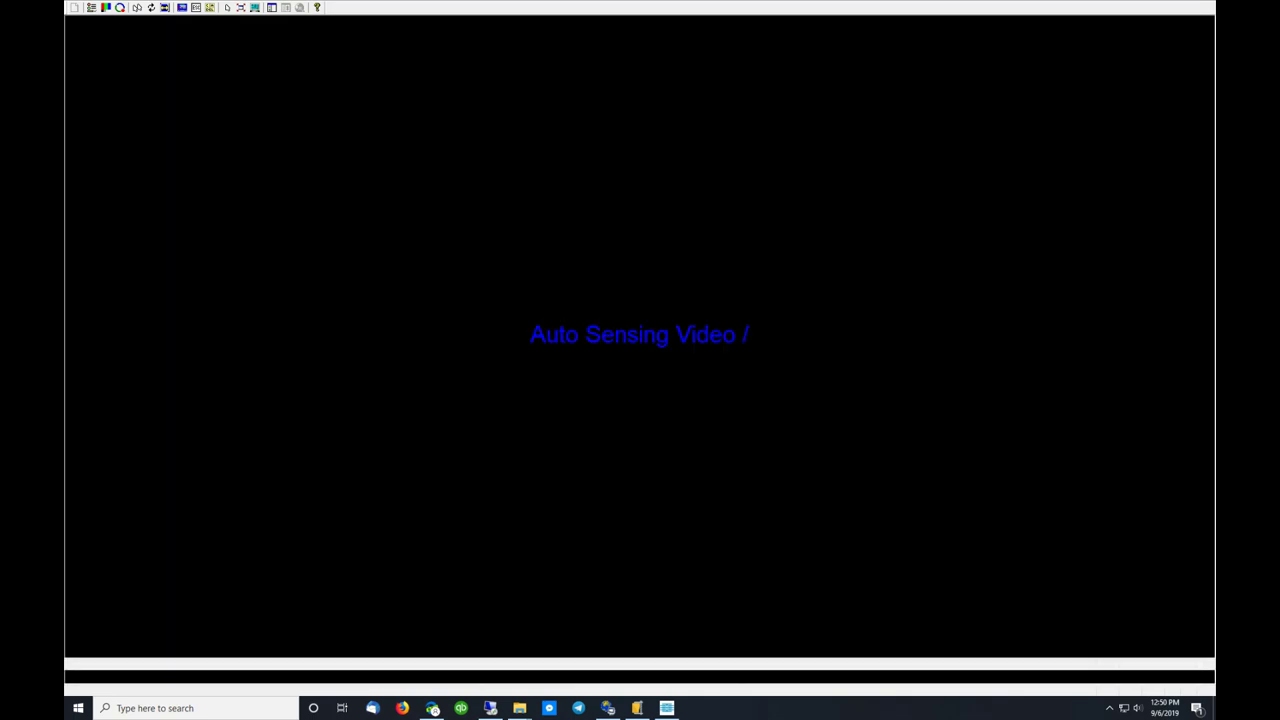